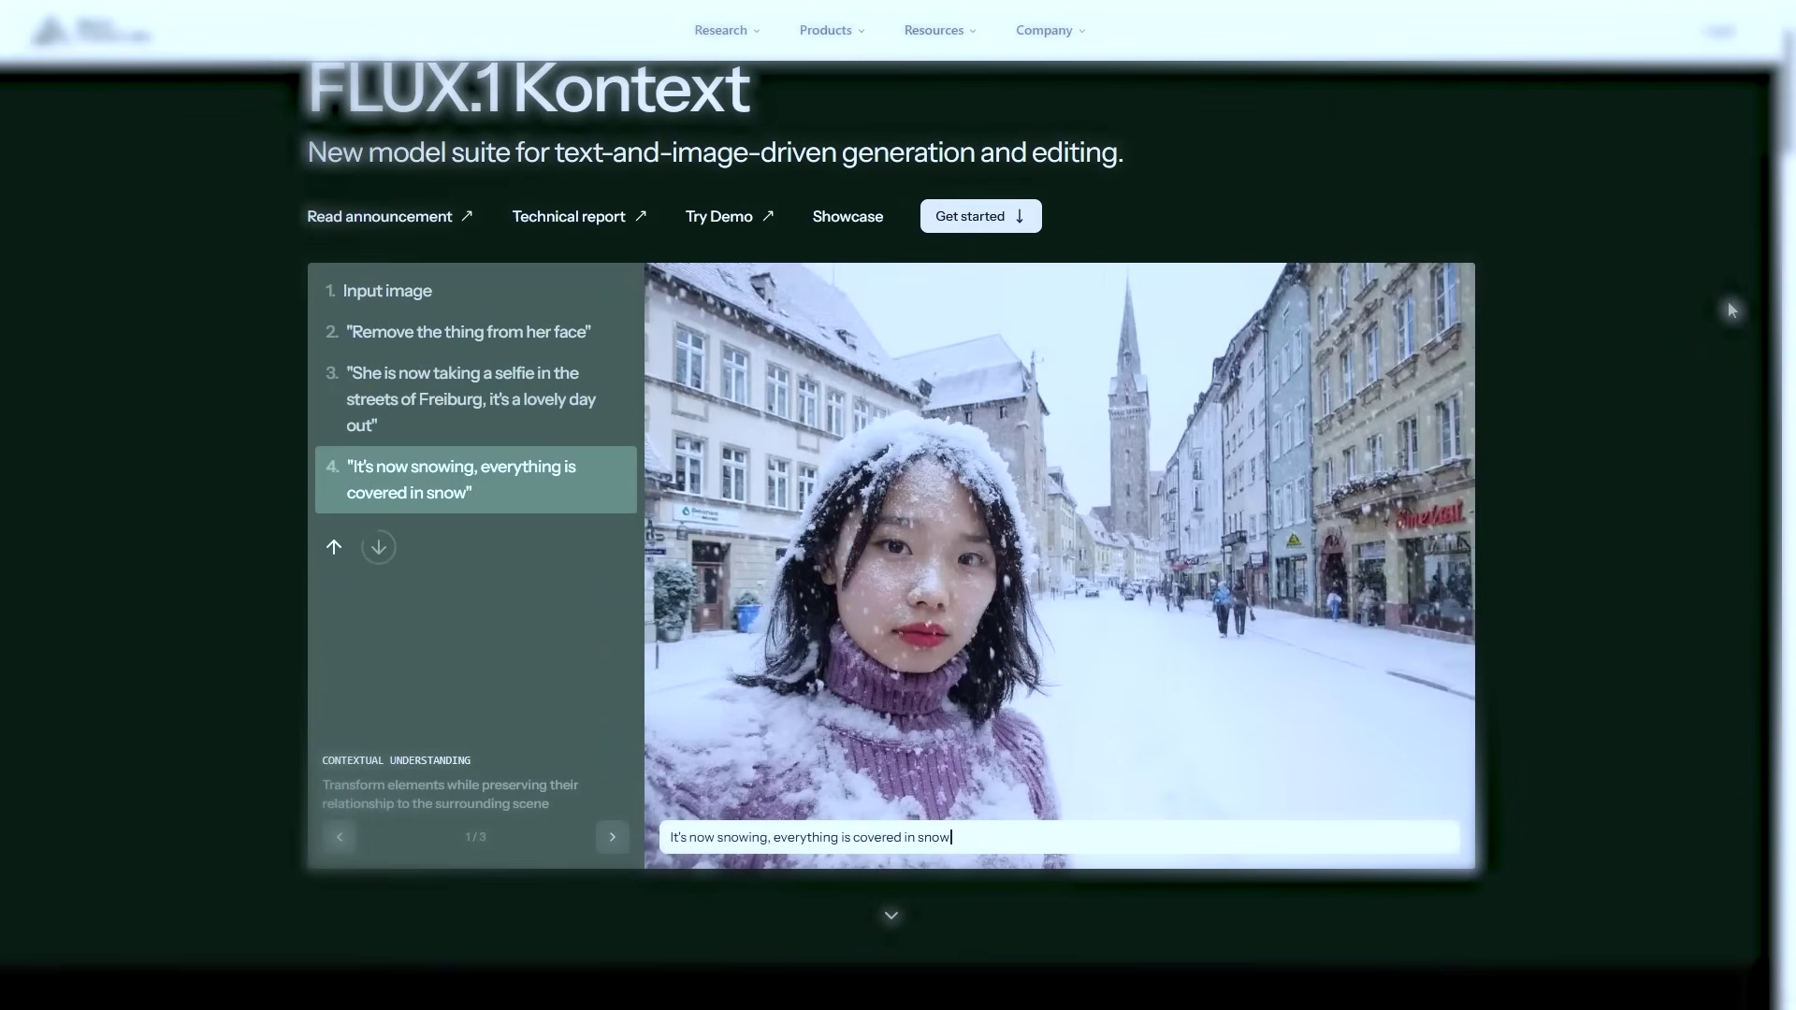
# - Step through the Kontext demo: input image, face uncovered, Freiburg street selfie, snowy street
pyautogui.click(343, 302)
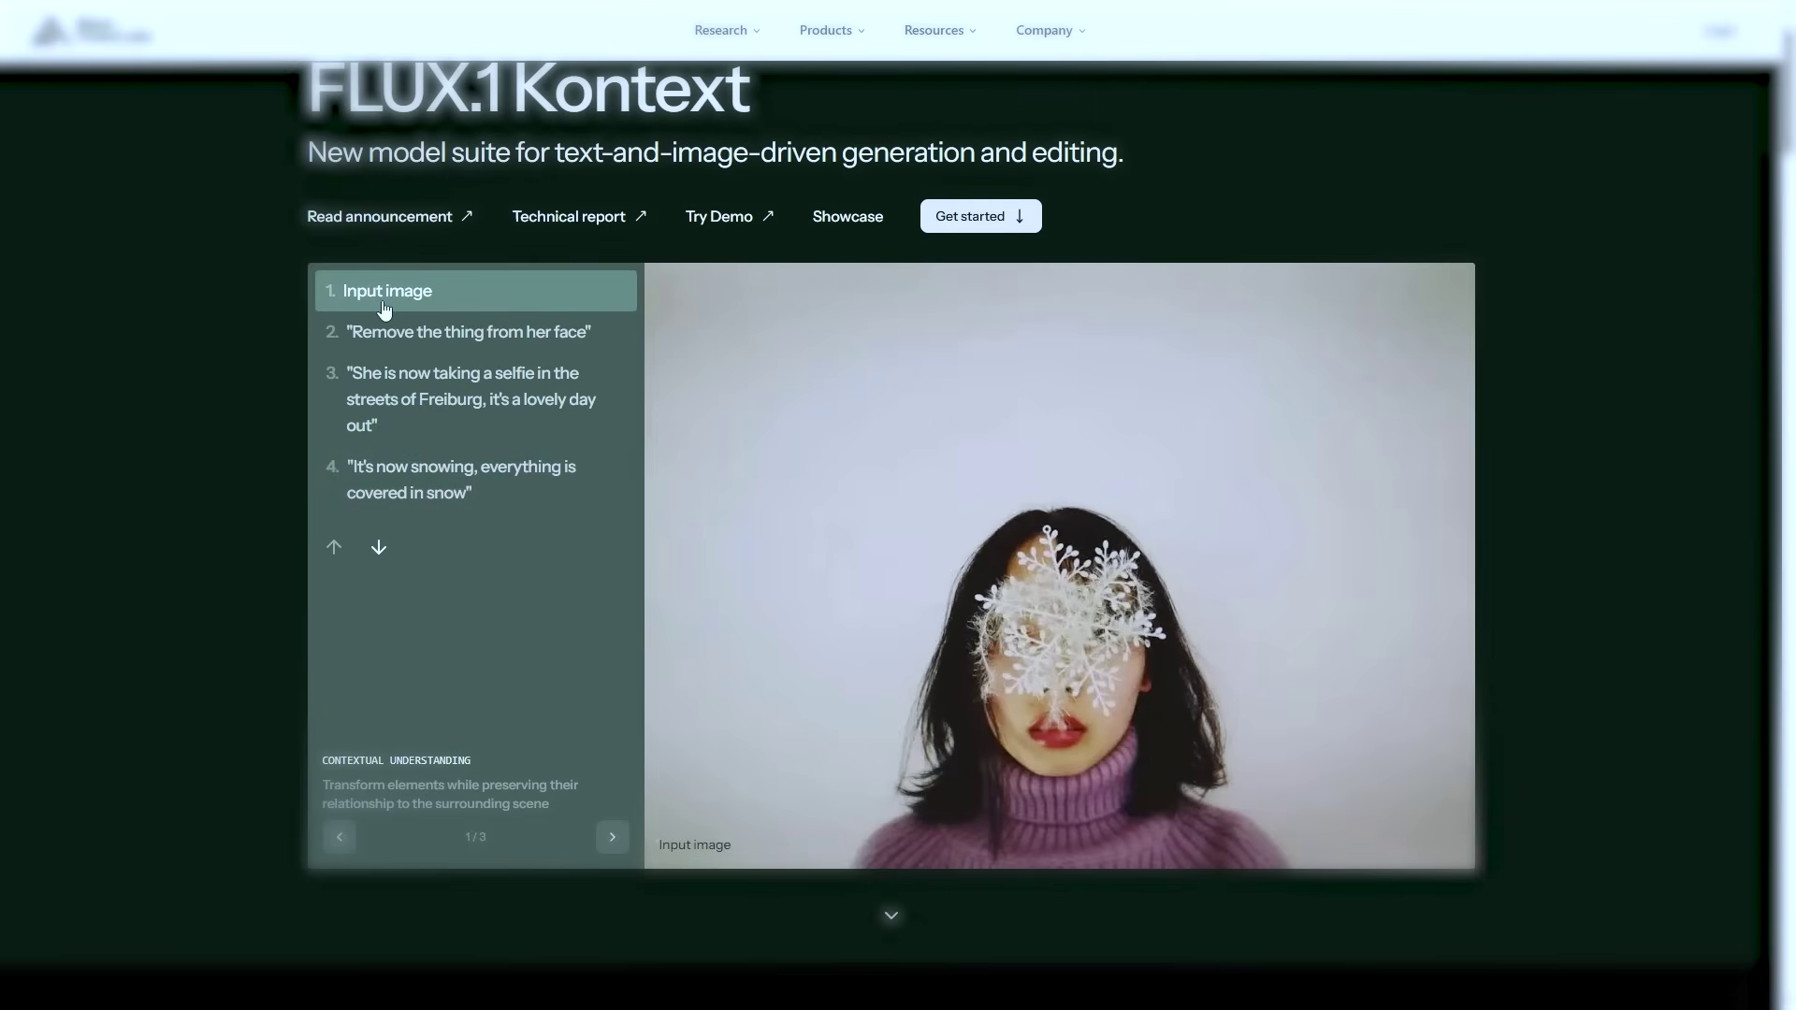
pyautogui.click(391, 339)
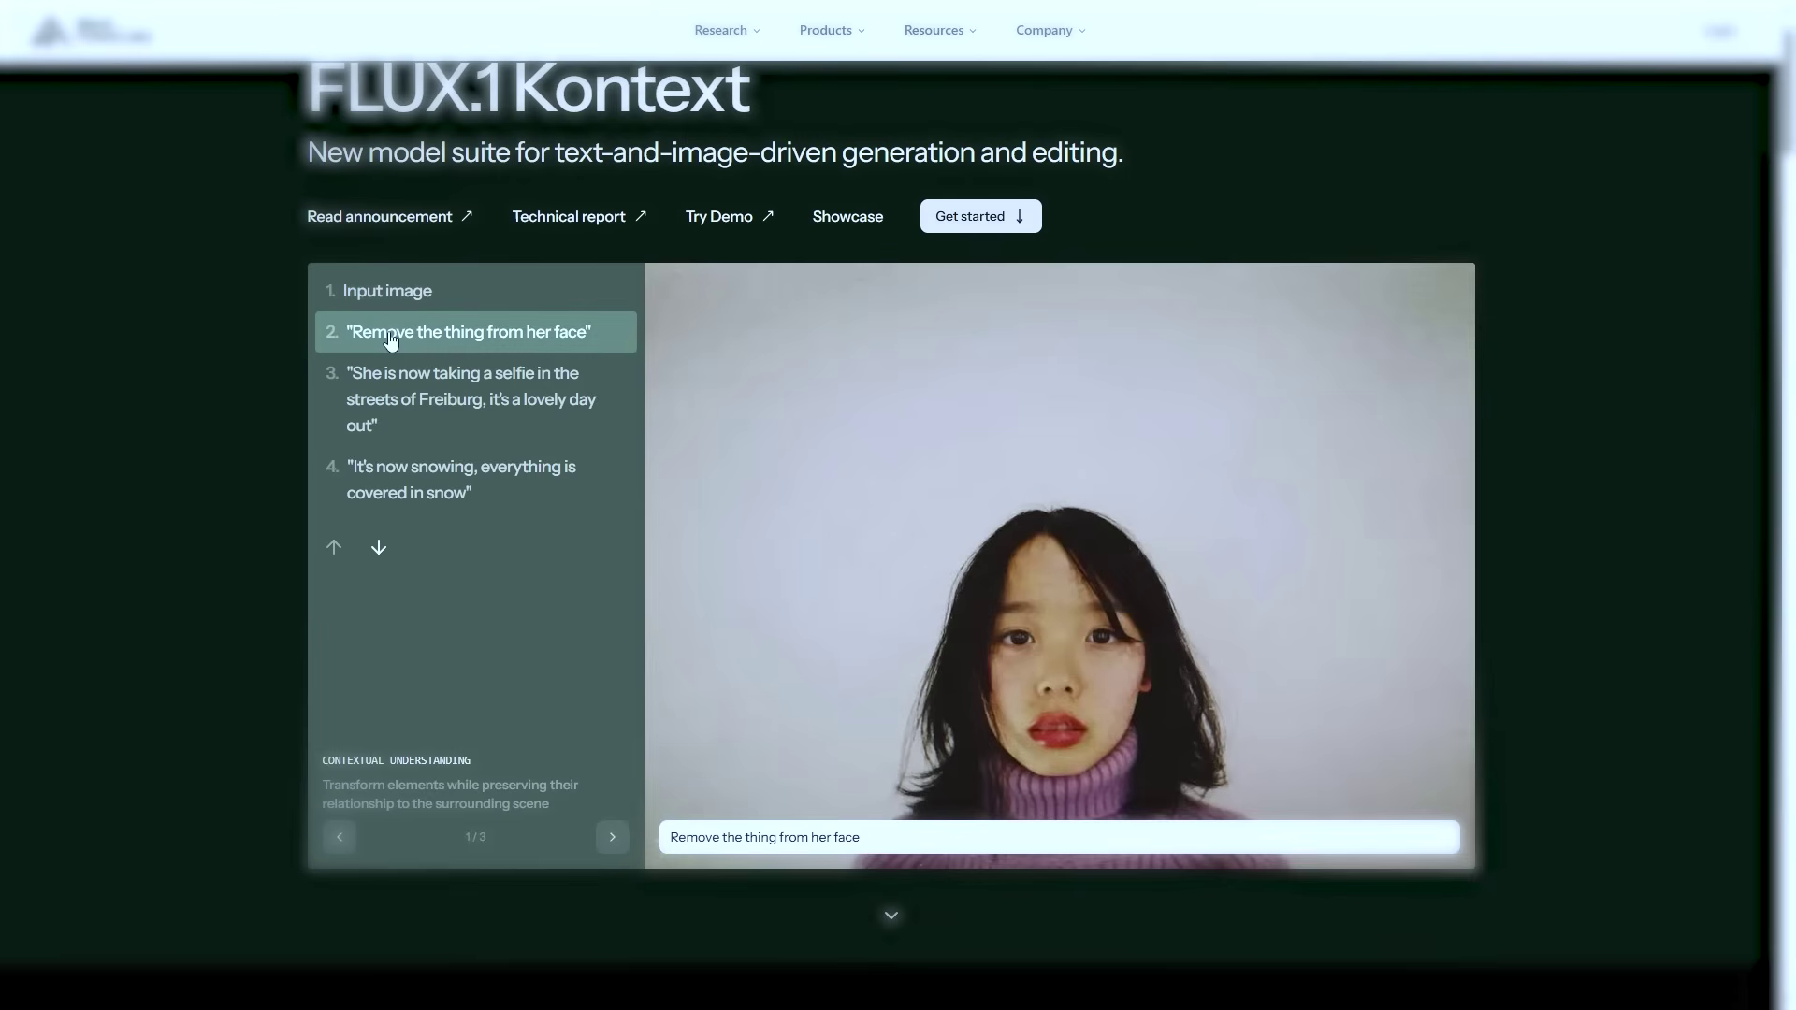
pyautogui.click(400, 376)
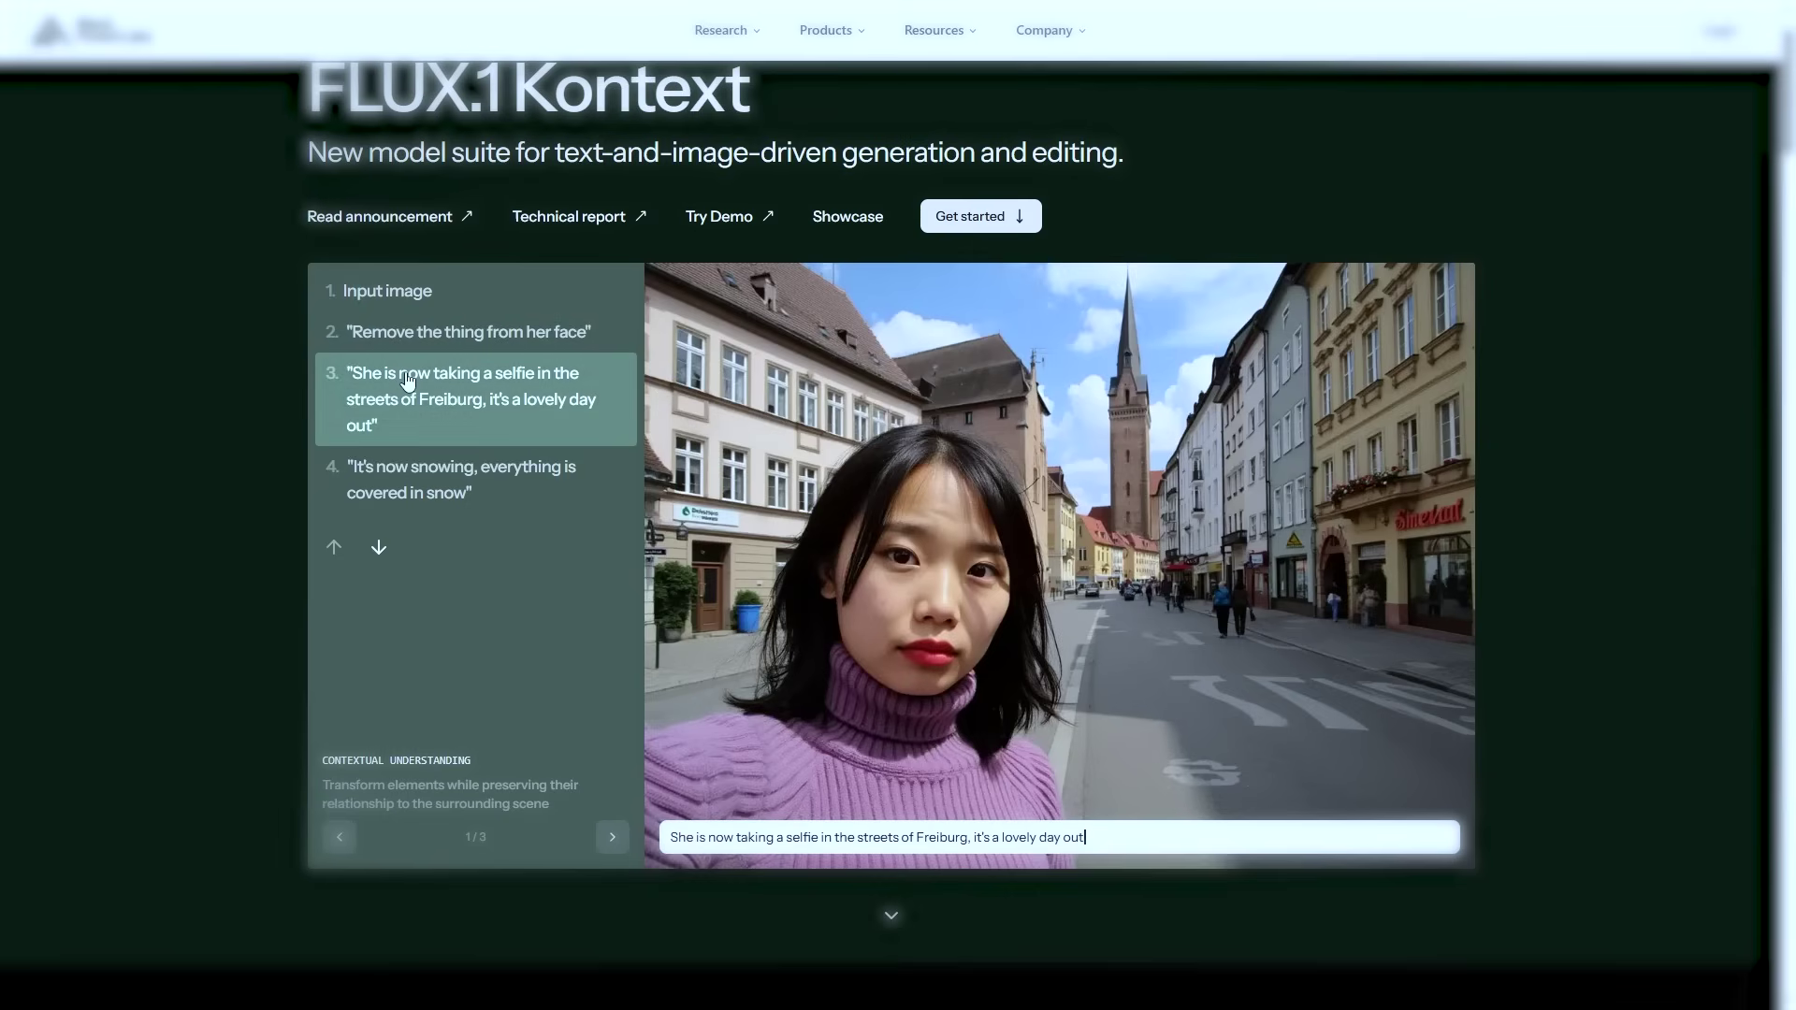
pyautogui.click(426, 473)
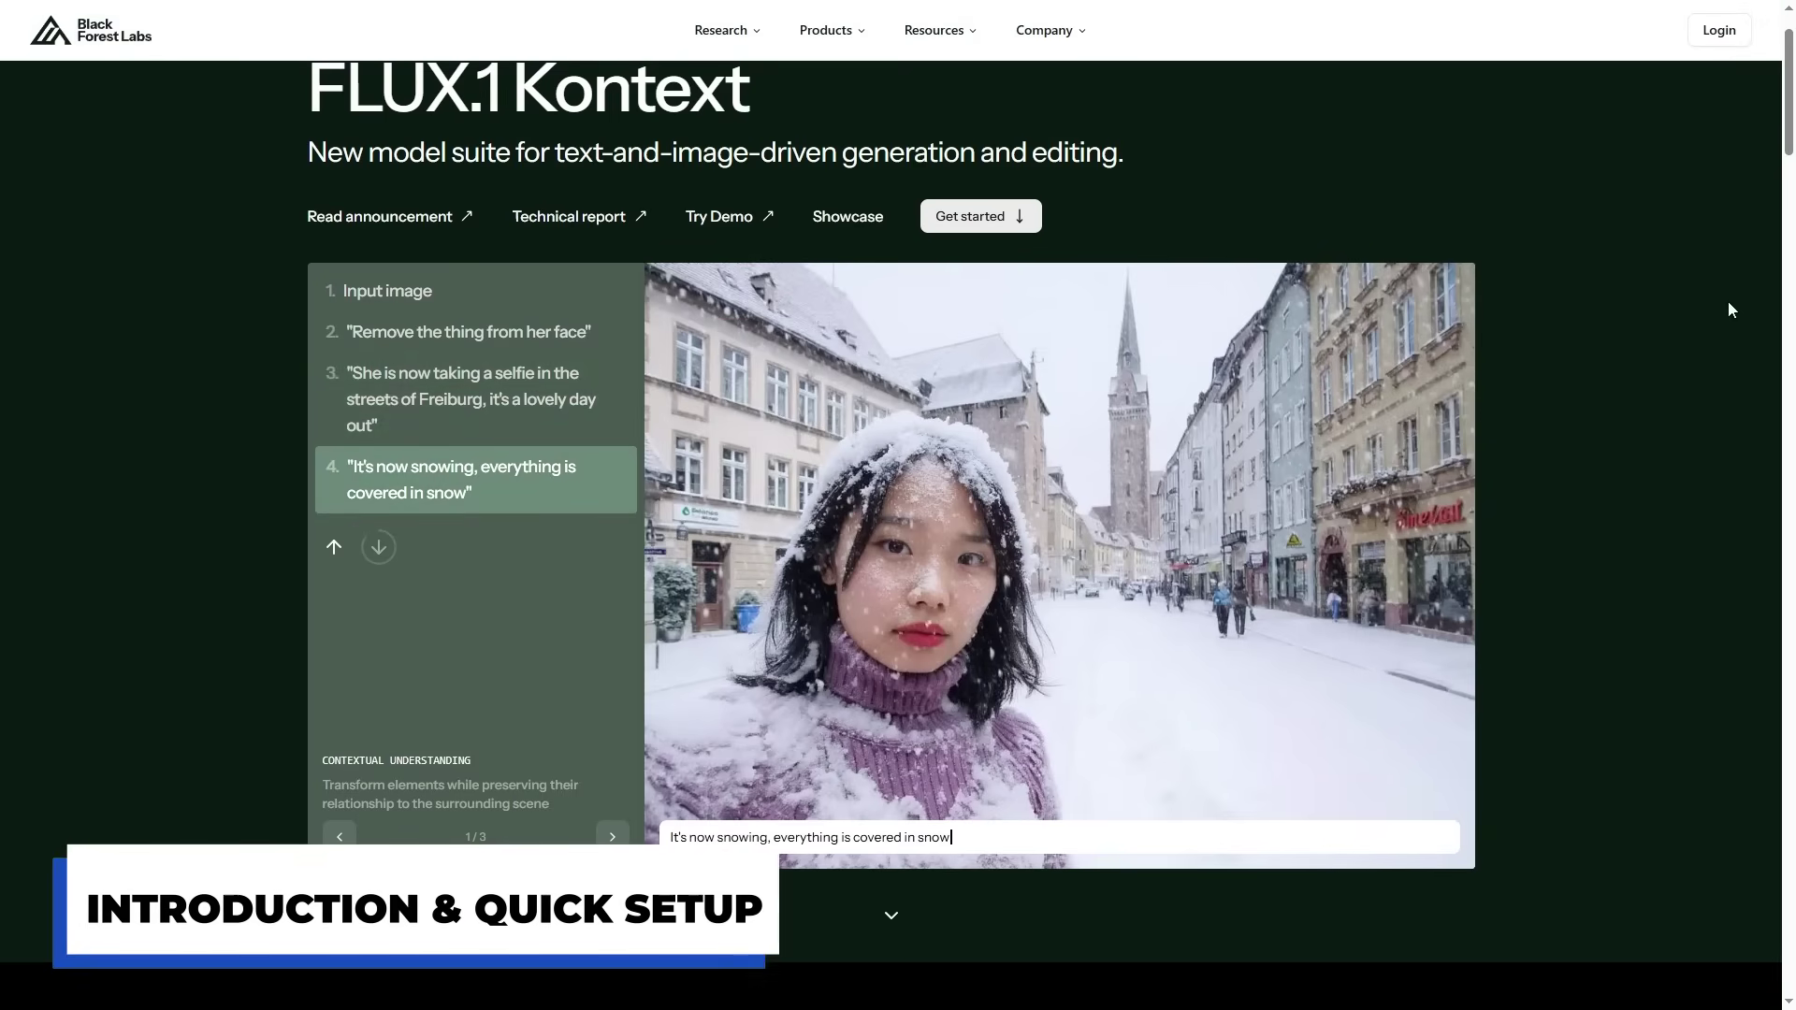
# - Replay the four demo edits once more, then scroll down to the example image gallery
pyautogui.click(380, 305)
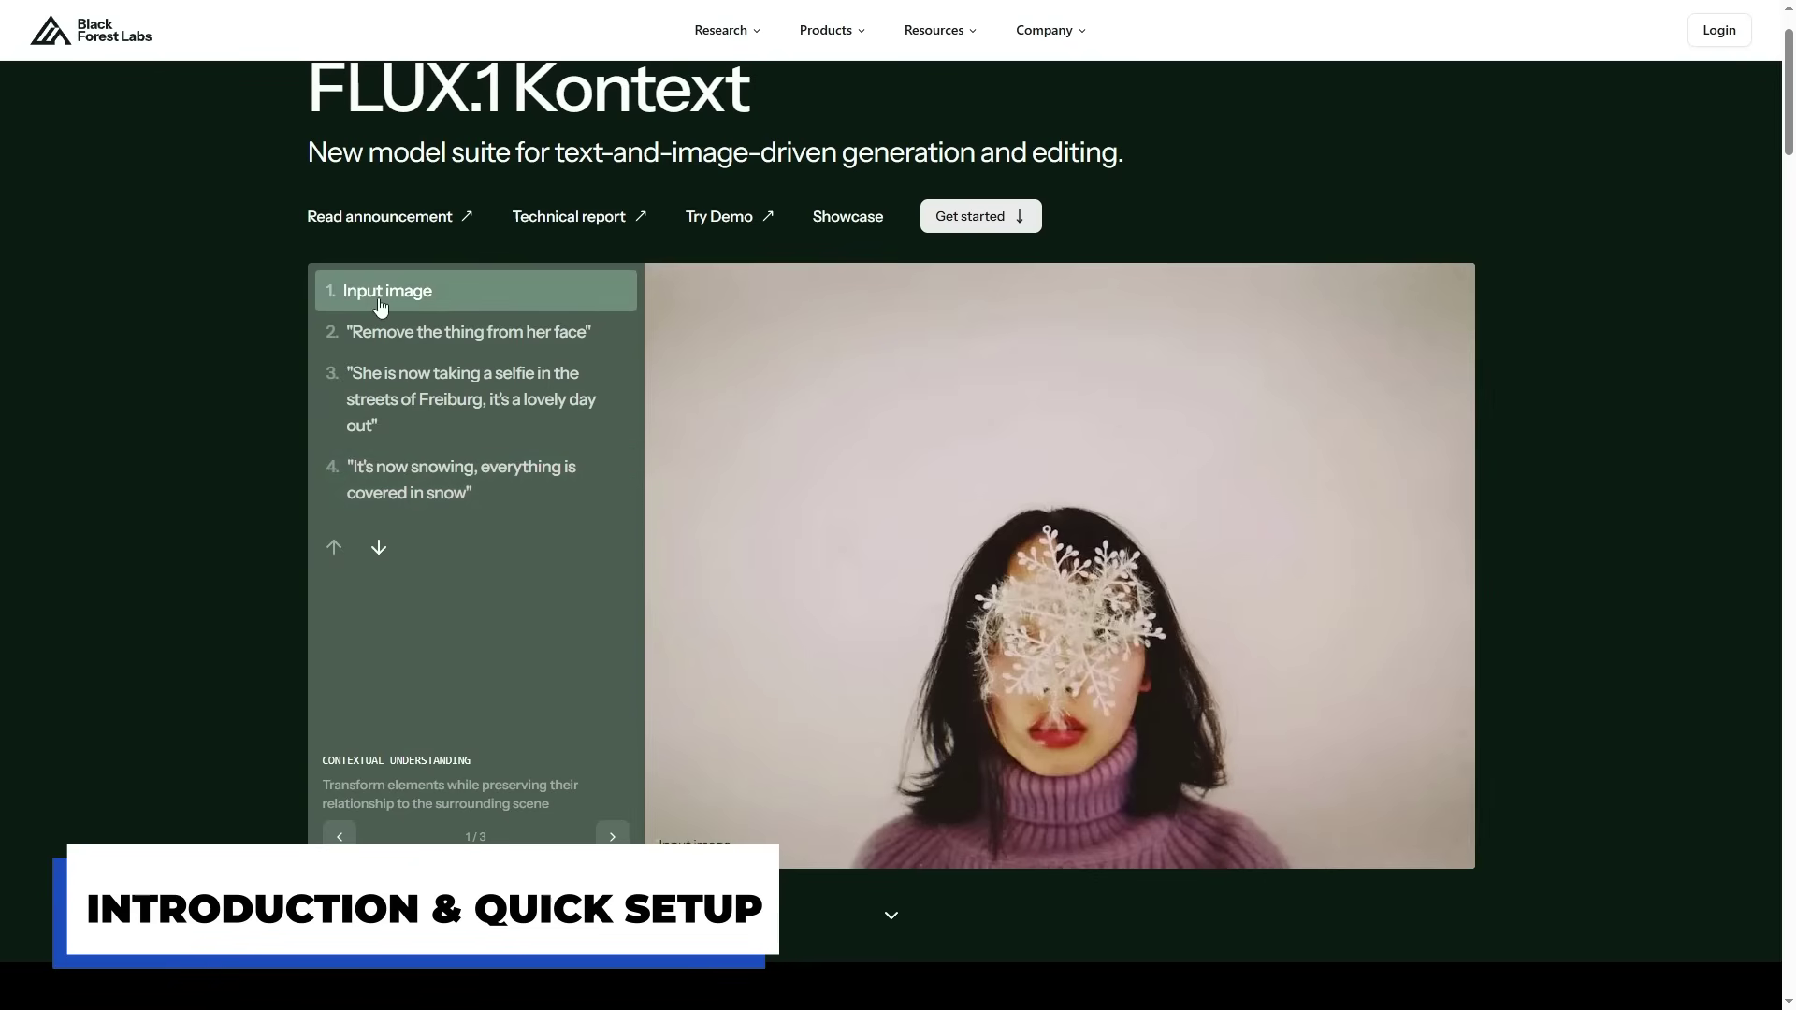
pyautogui.click(391, 339)
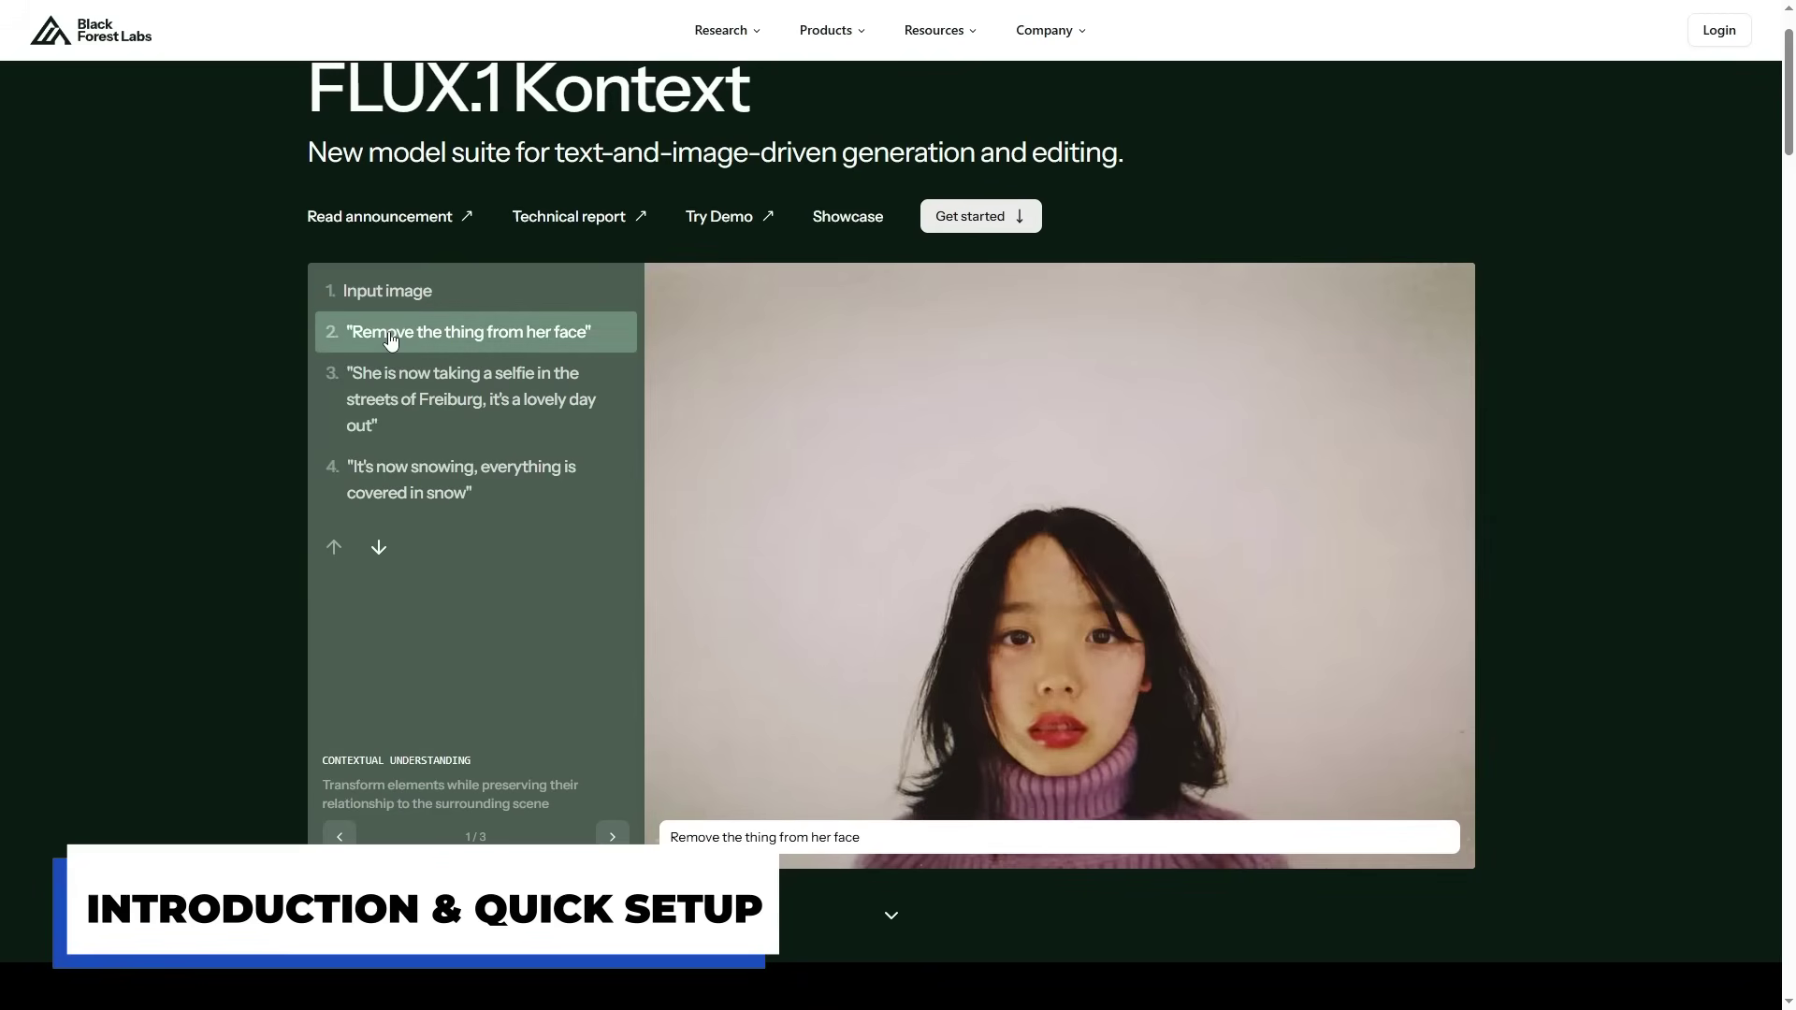
pyautogui.click(406, 378)
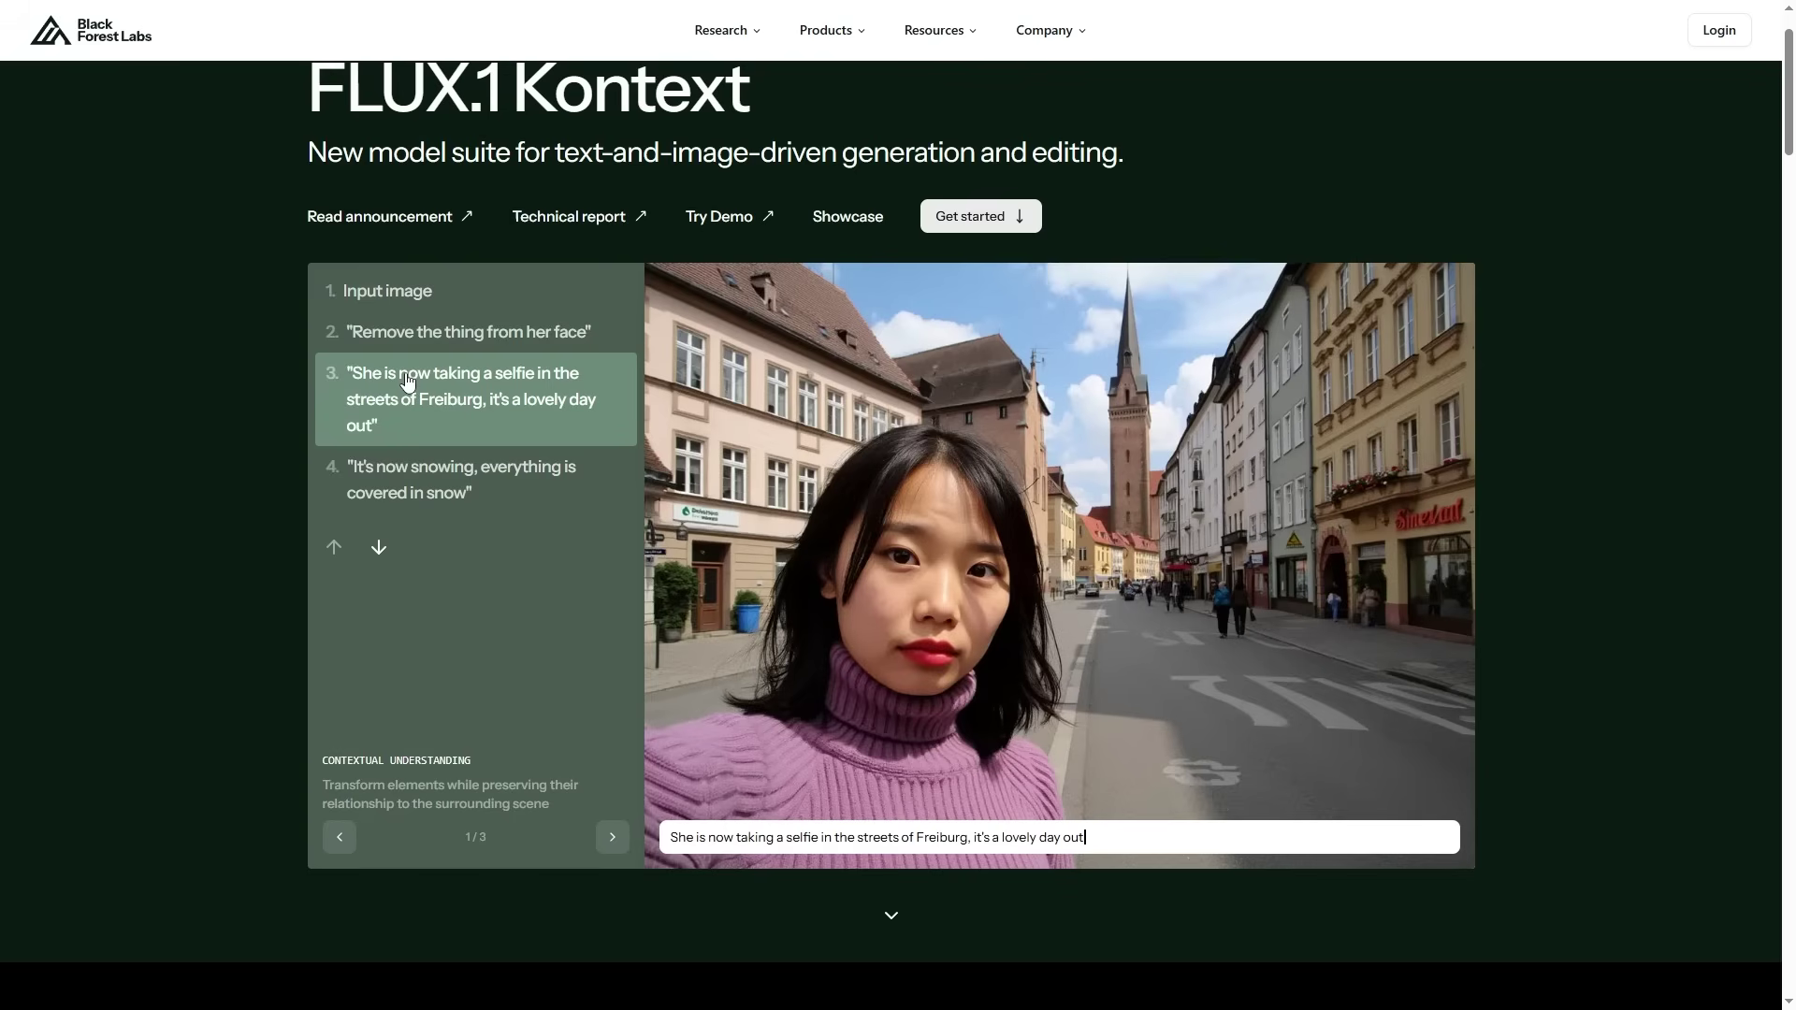
pyautogui.click(424, 470)
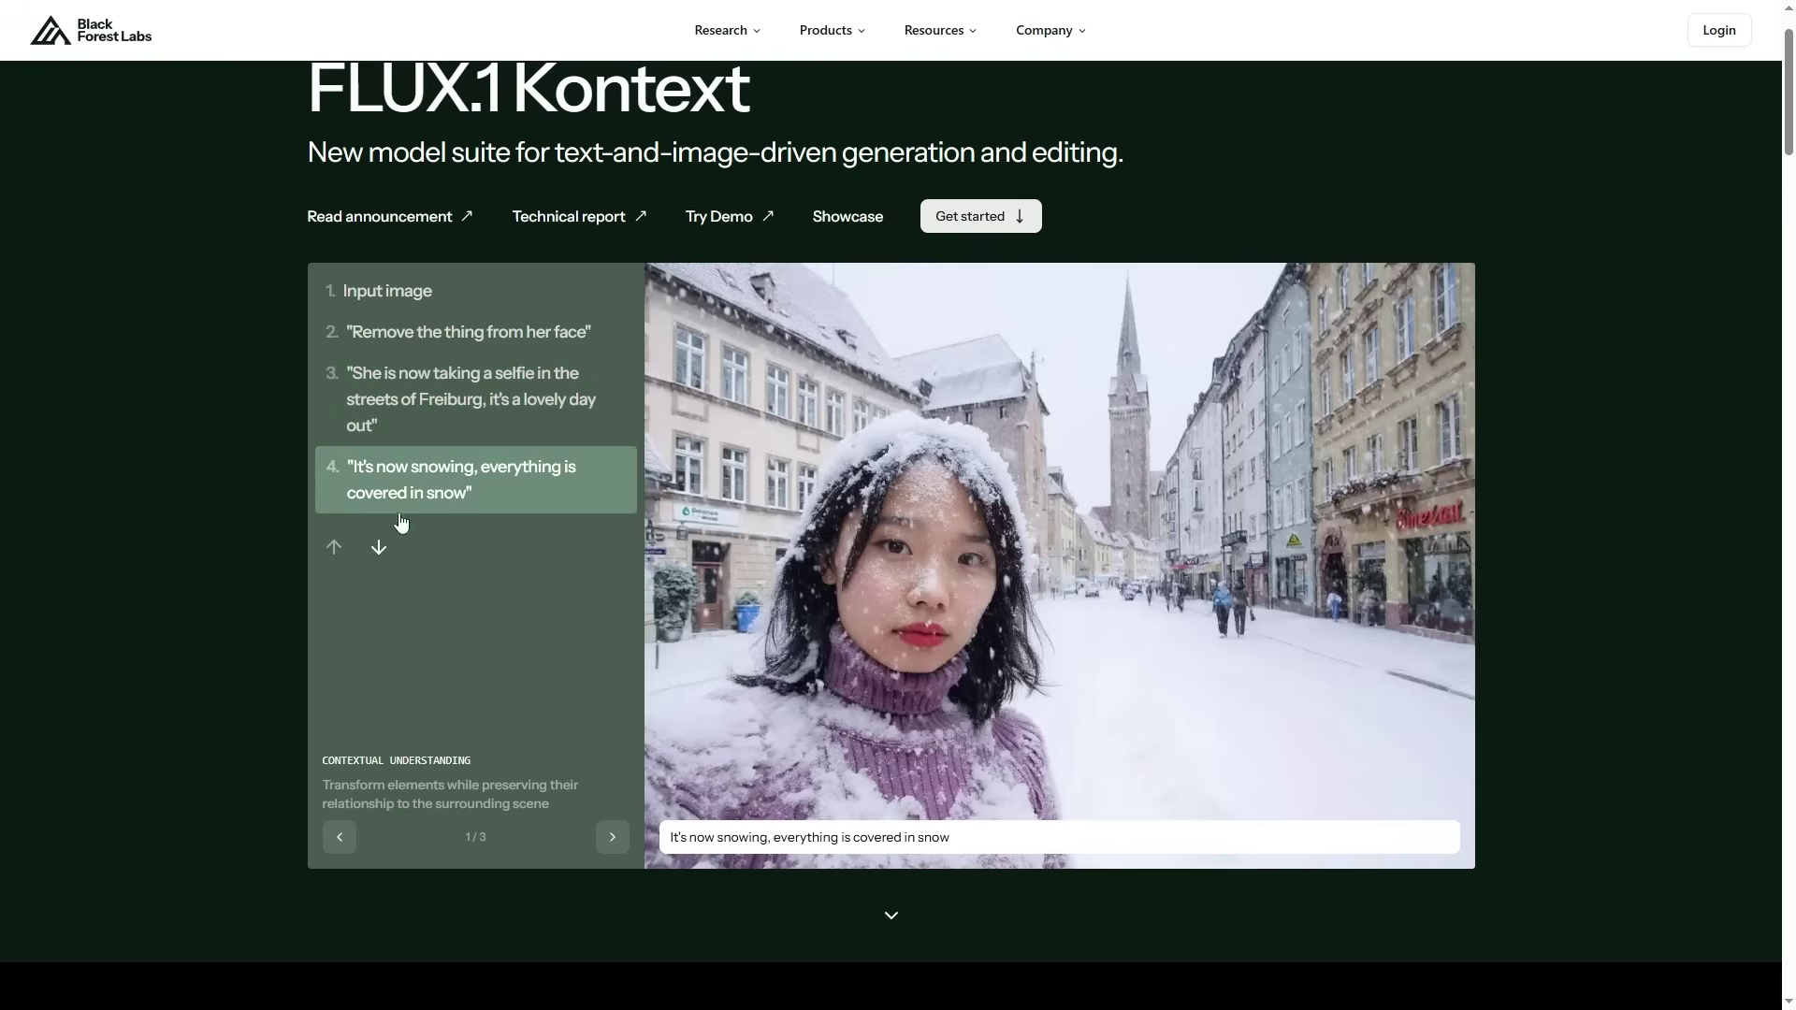
pyautogui.click(377, 547)
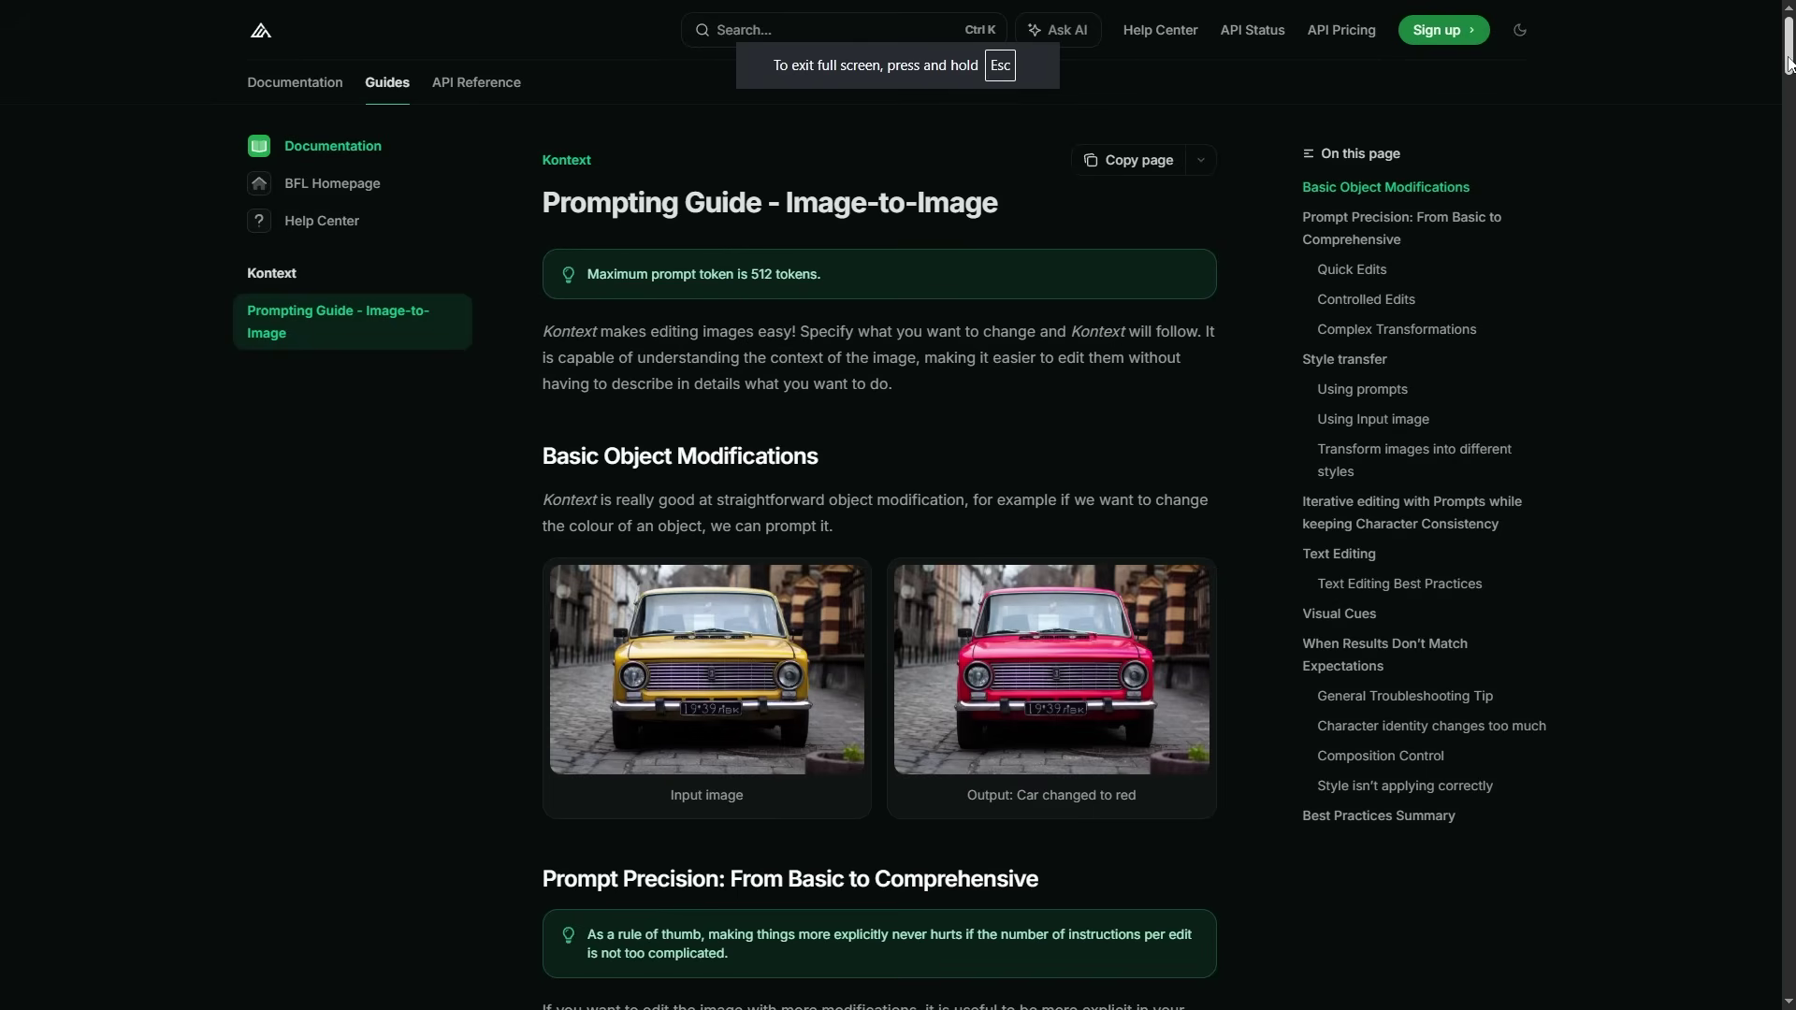
# - Autoscroll through the Image-to-Image prompting guide, then go to the FLUX.1-Kontext-dev Hugging Face page
pyautogui.middleClick(1768, 68)
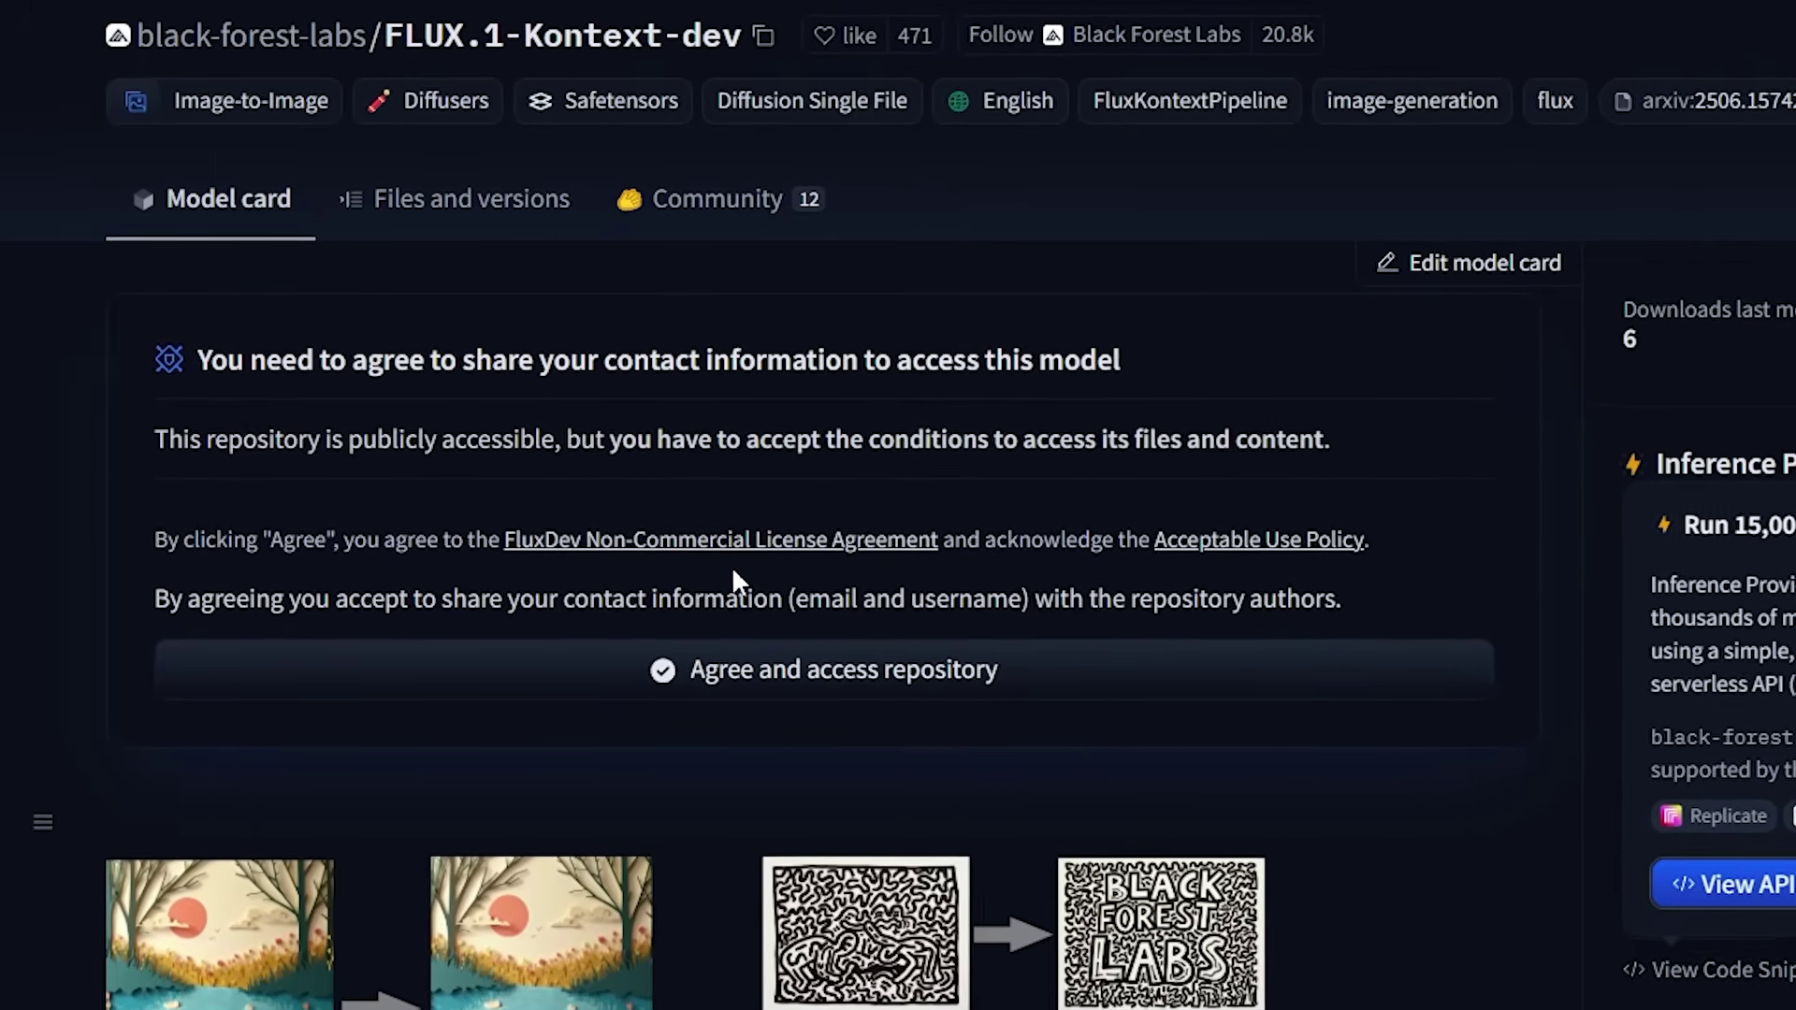
# - Show the Files and versions list of the FLUX.1-Kontext-dev-GGUF repository
pyautogui.click(472, 198)
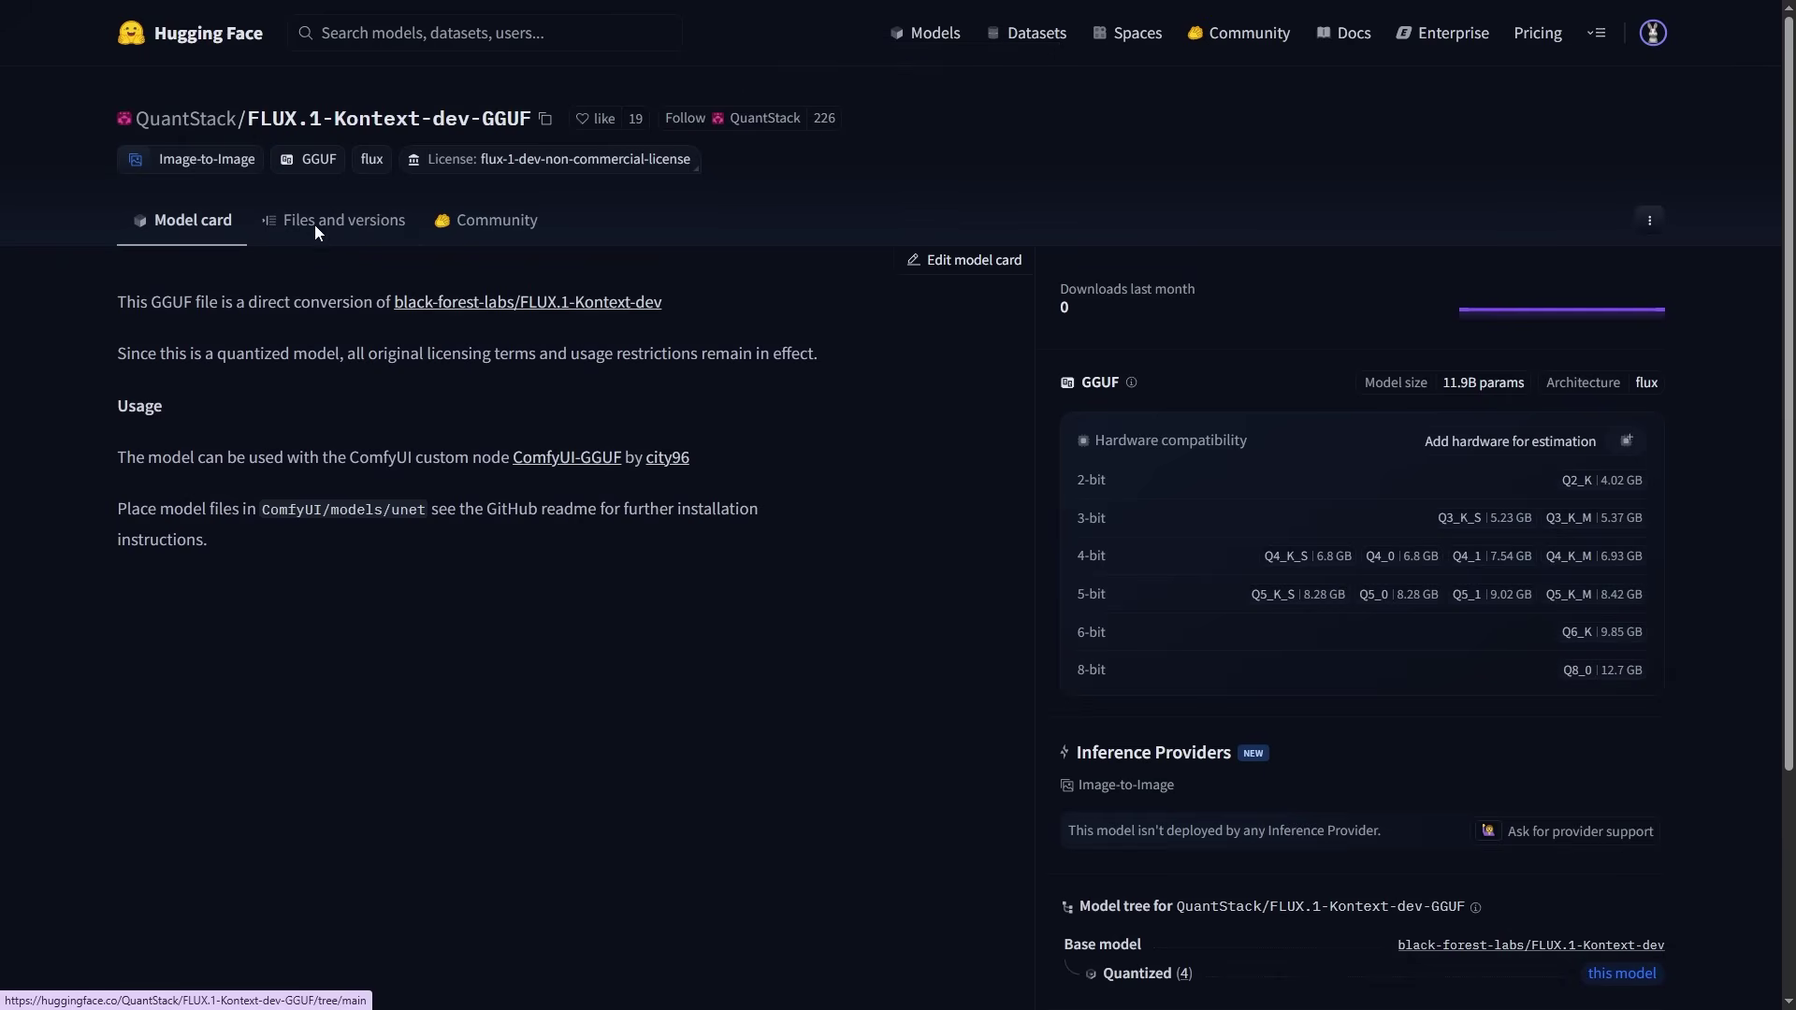
pyautogui.click(315, 225)
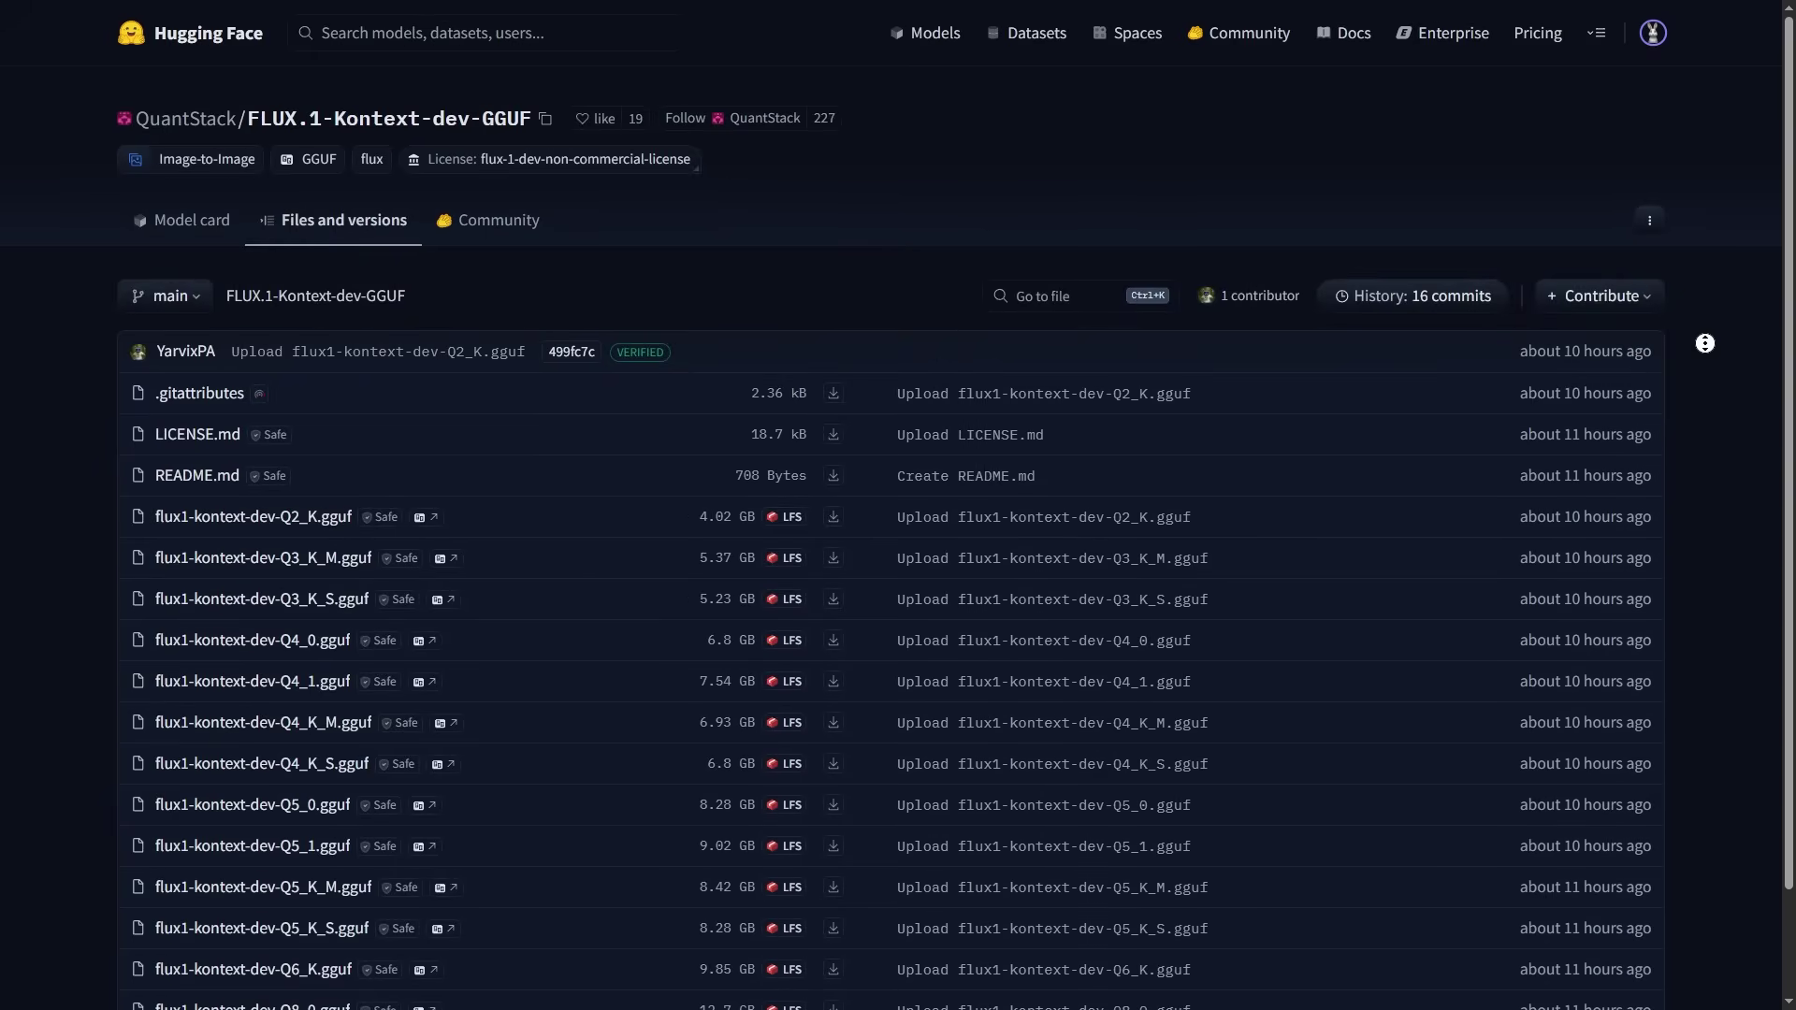
pyautogui.scroll(-1, 1711, 360)
pyautogui.scroll(-1, 1723, 407)
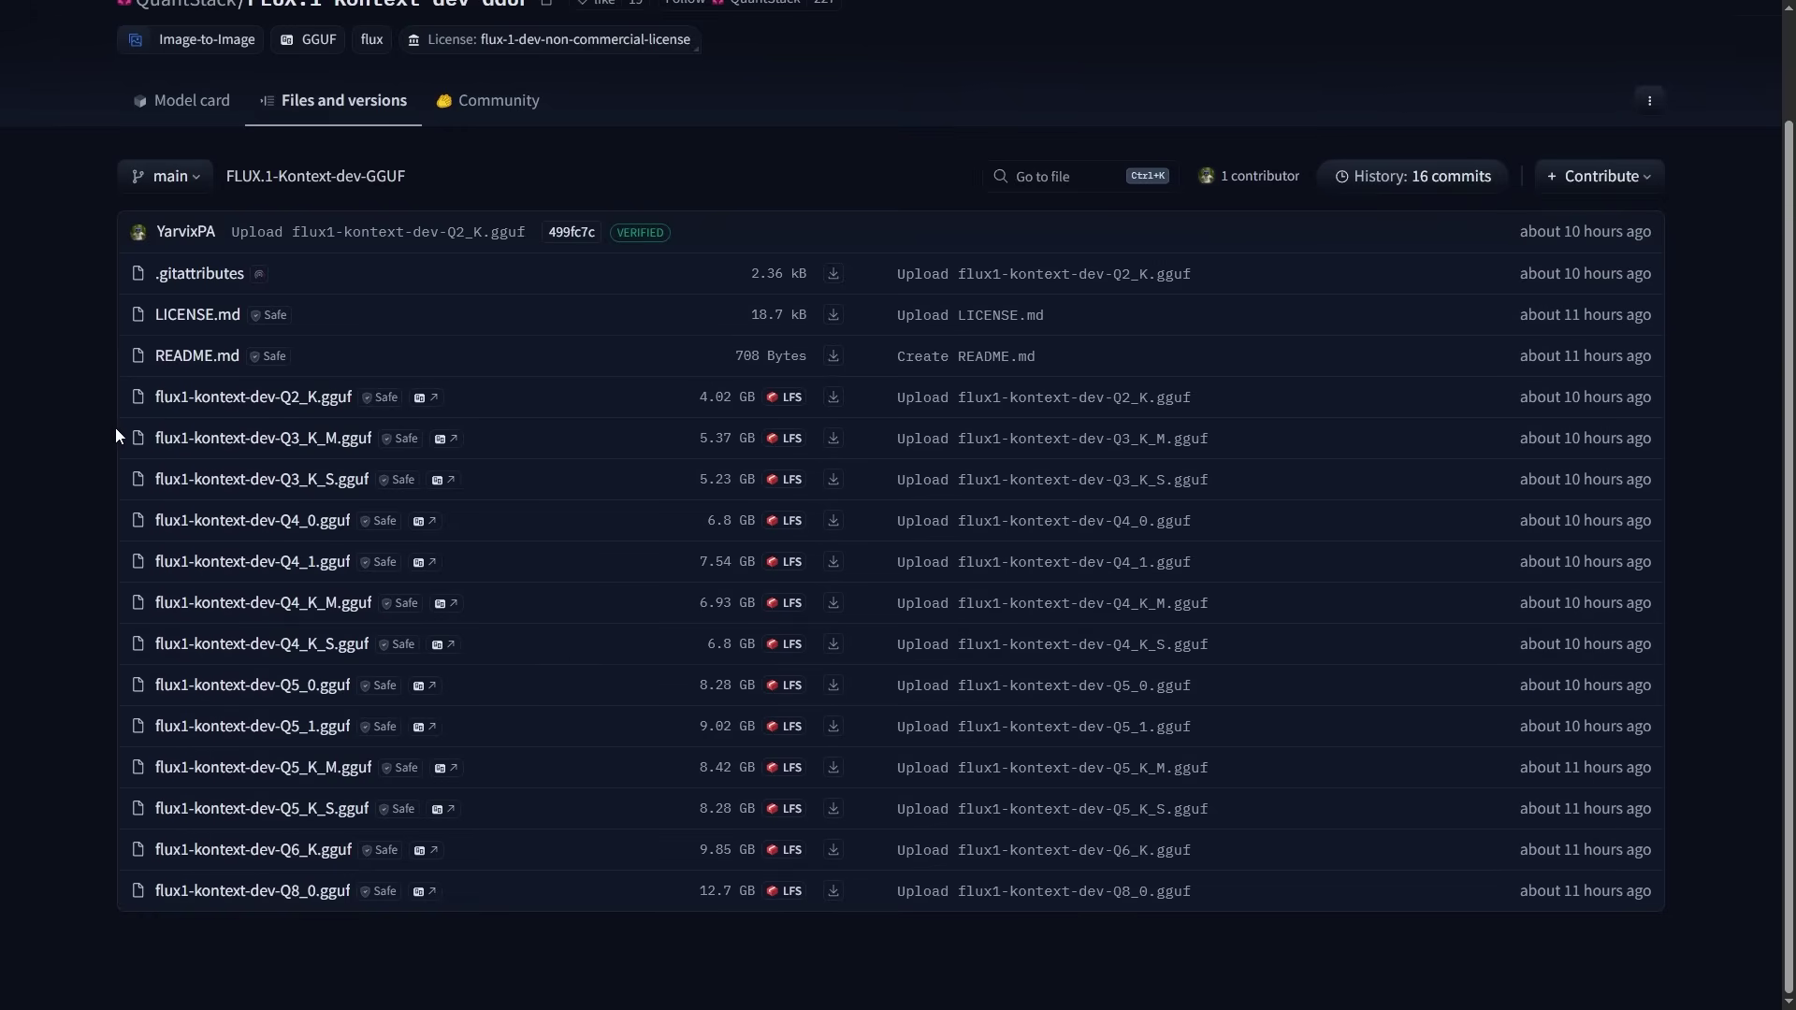
# - Highlight the Q3, Q4 and Q5 GGUF rows to compare sizes, ending at the Q8_0 download
pyautogui.moveTo(115, 429); pyautogui.dragTo(521, 604)
pyautogui.click(52, 643)
pyautogui.moveTo(120, 671); pyautogui.dragTo(531, 851)
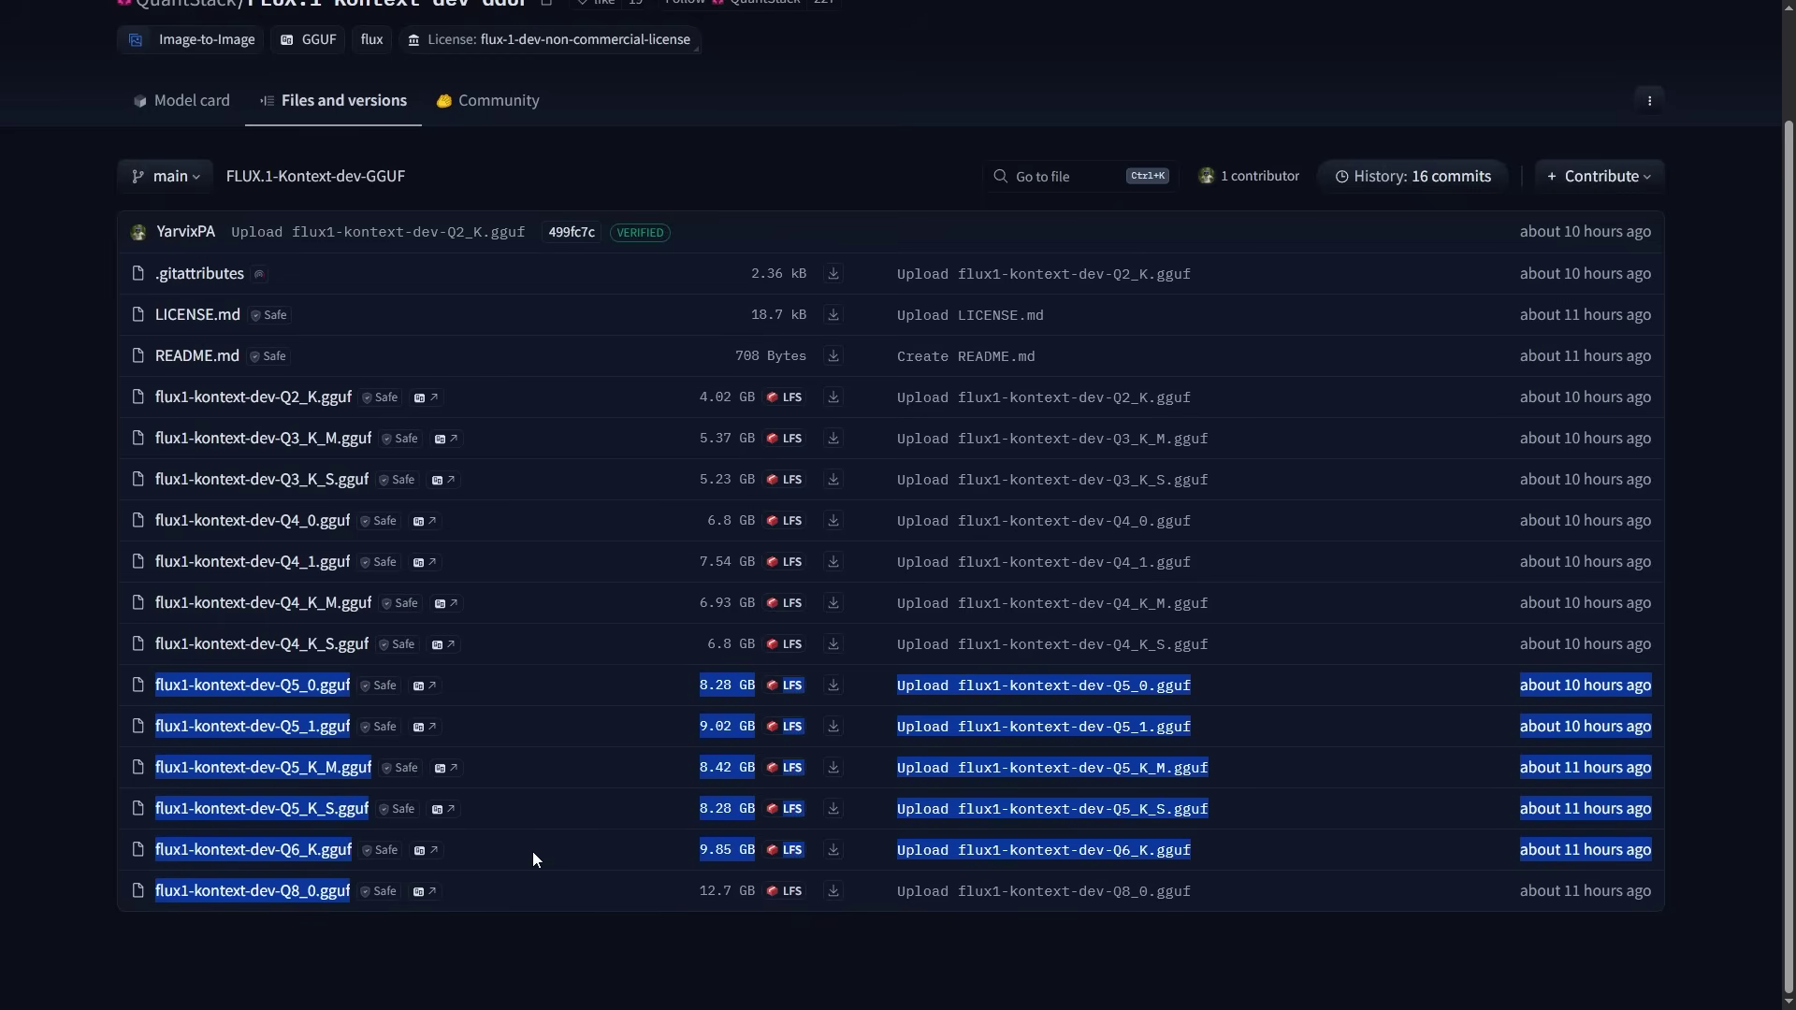
pyautogui.click(53, 727)
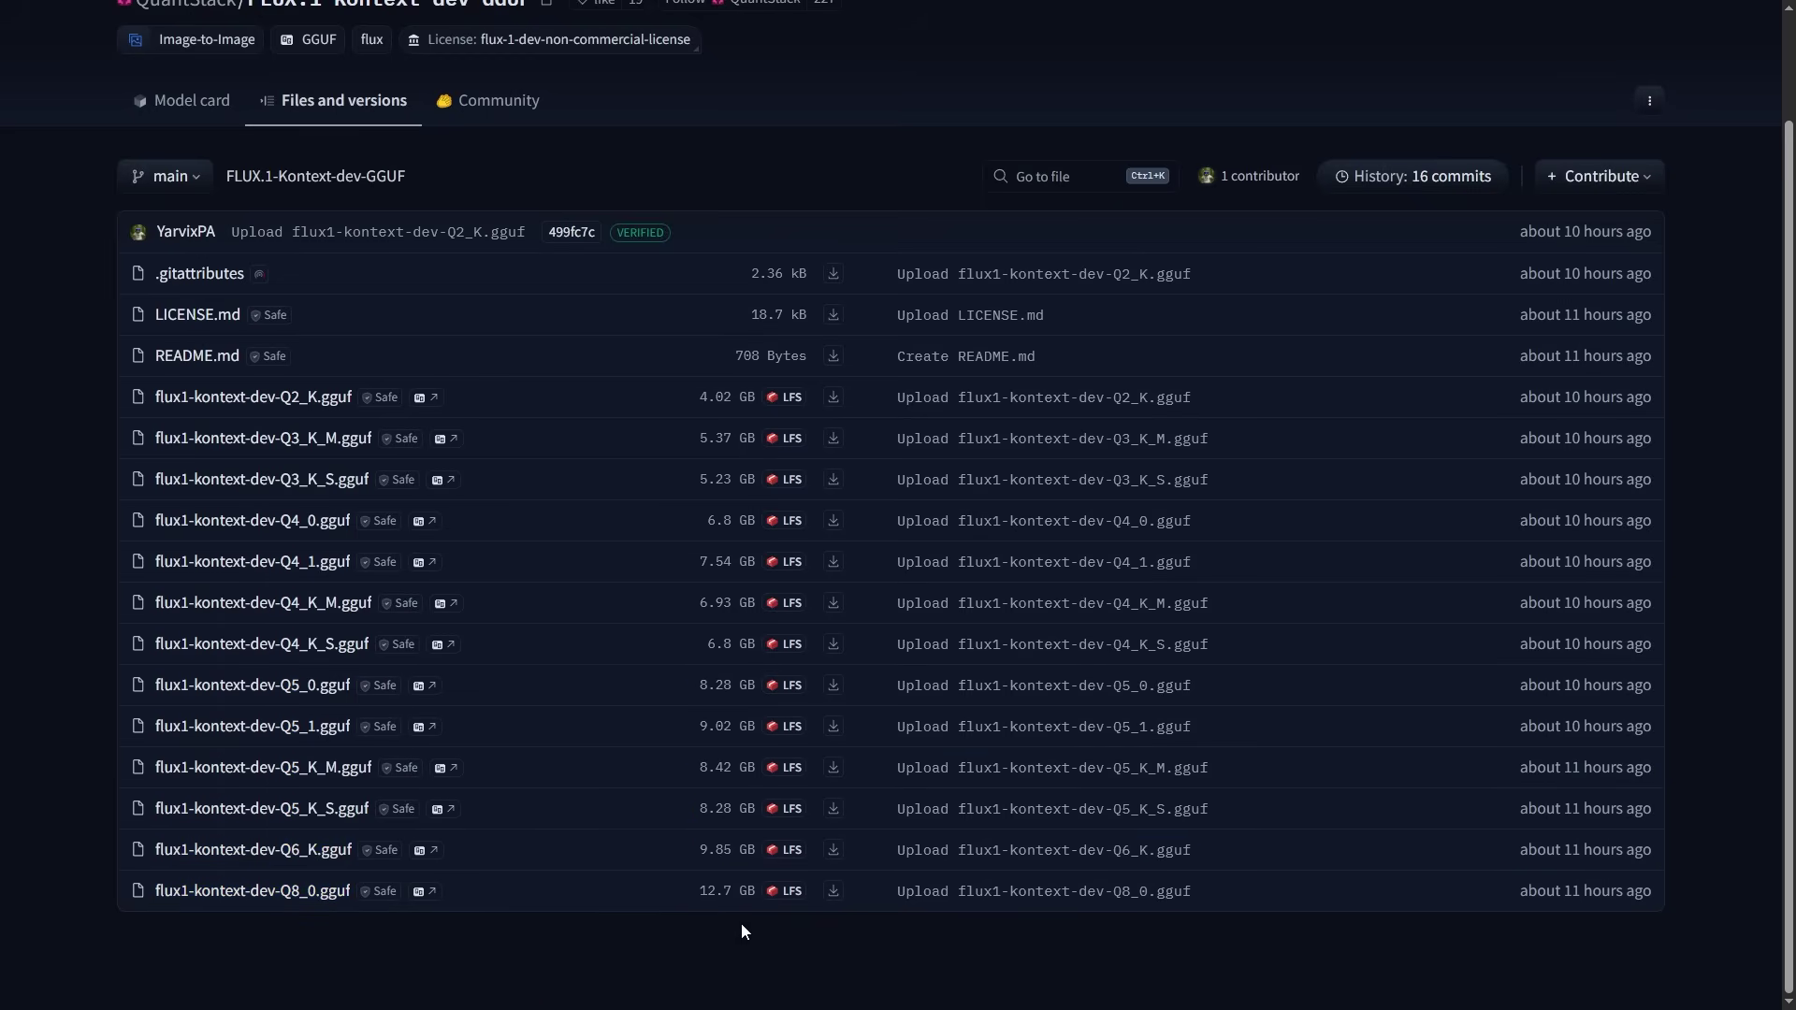
pyautogui.rightClick(835, 895)
# - Copy the Q8_0 download link and highlight the flux1 diffusion model path in the save-location tree
pyautogui.click(907, 789)
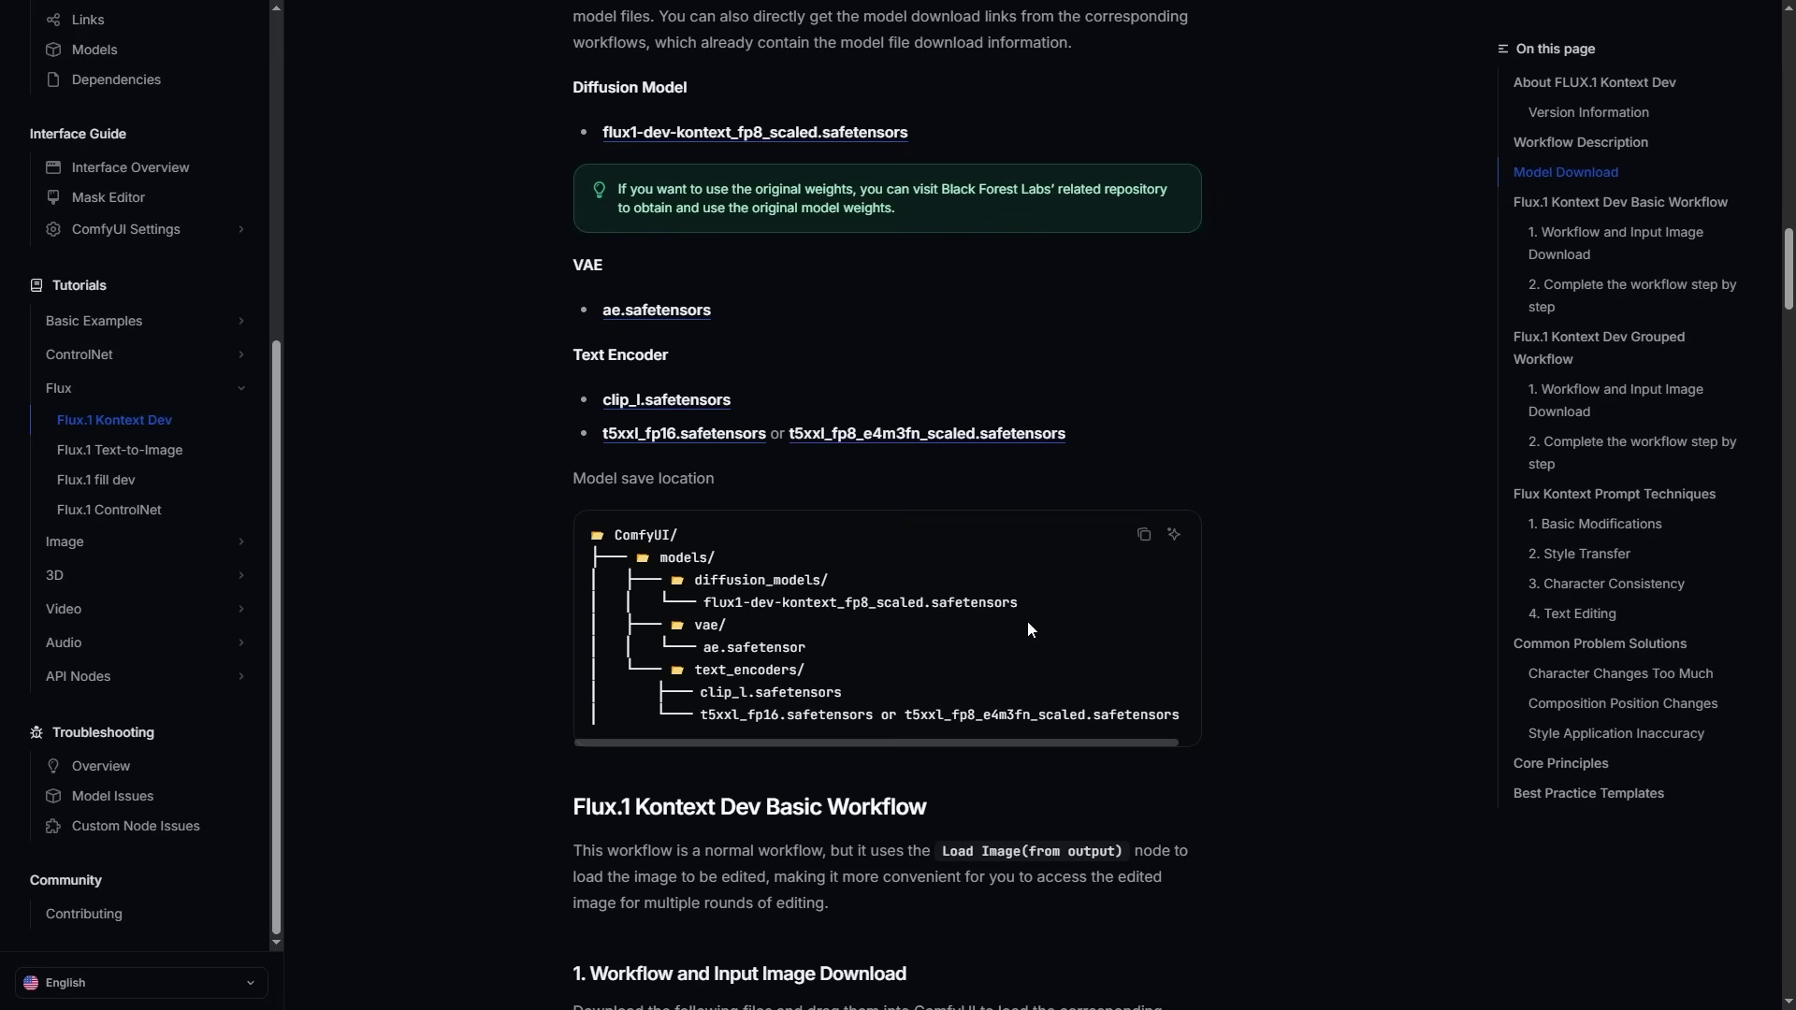
pyautogui.moveTo(1025, 599); pyautogui.dragTo(722, 601)
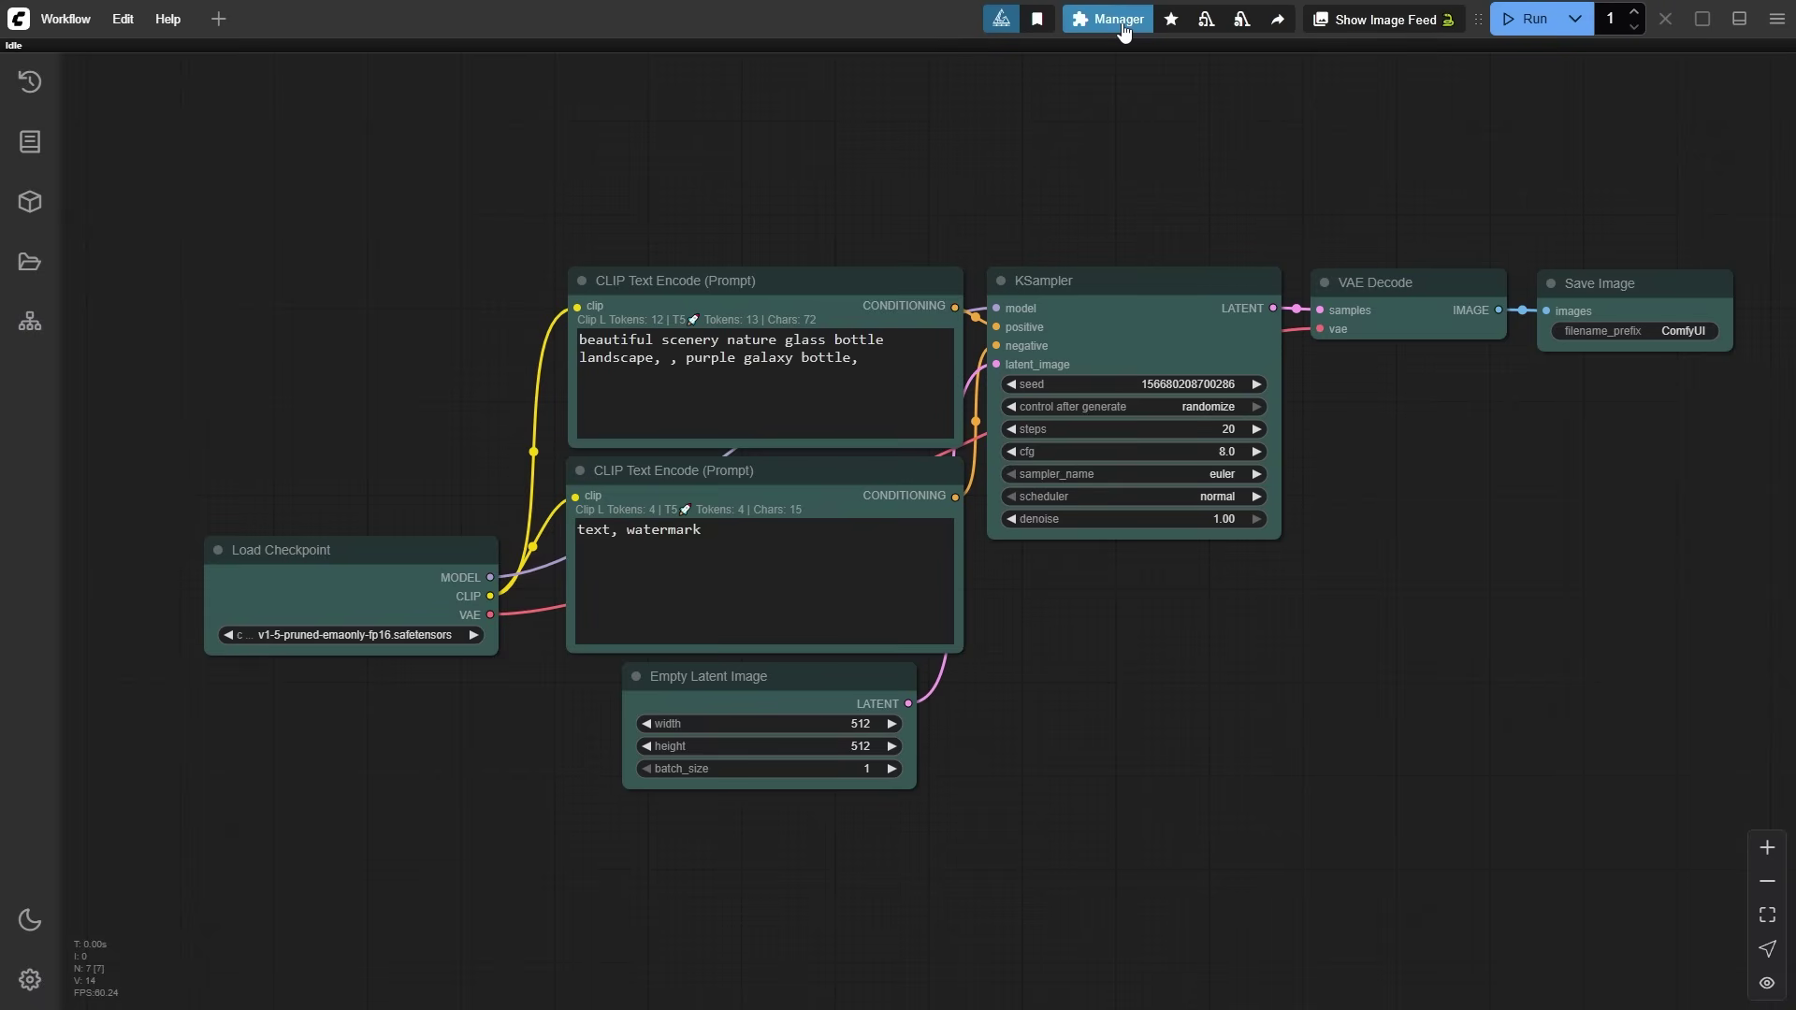
# - Update ComfyUI to v0.3.42 from the Manager and confirm the server reboot
pyautogui.click(1122, 28)
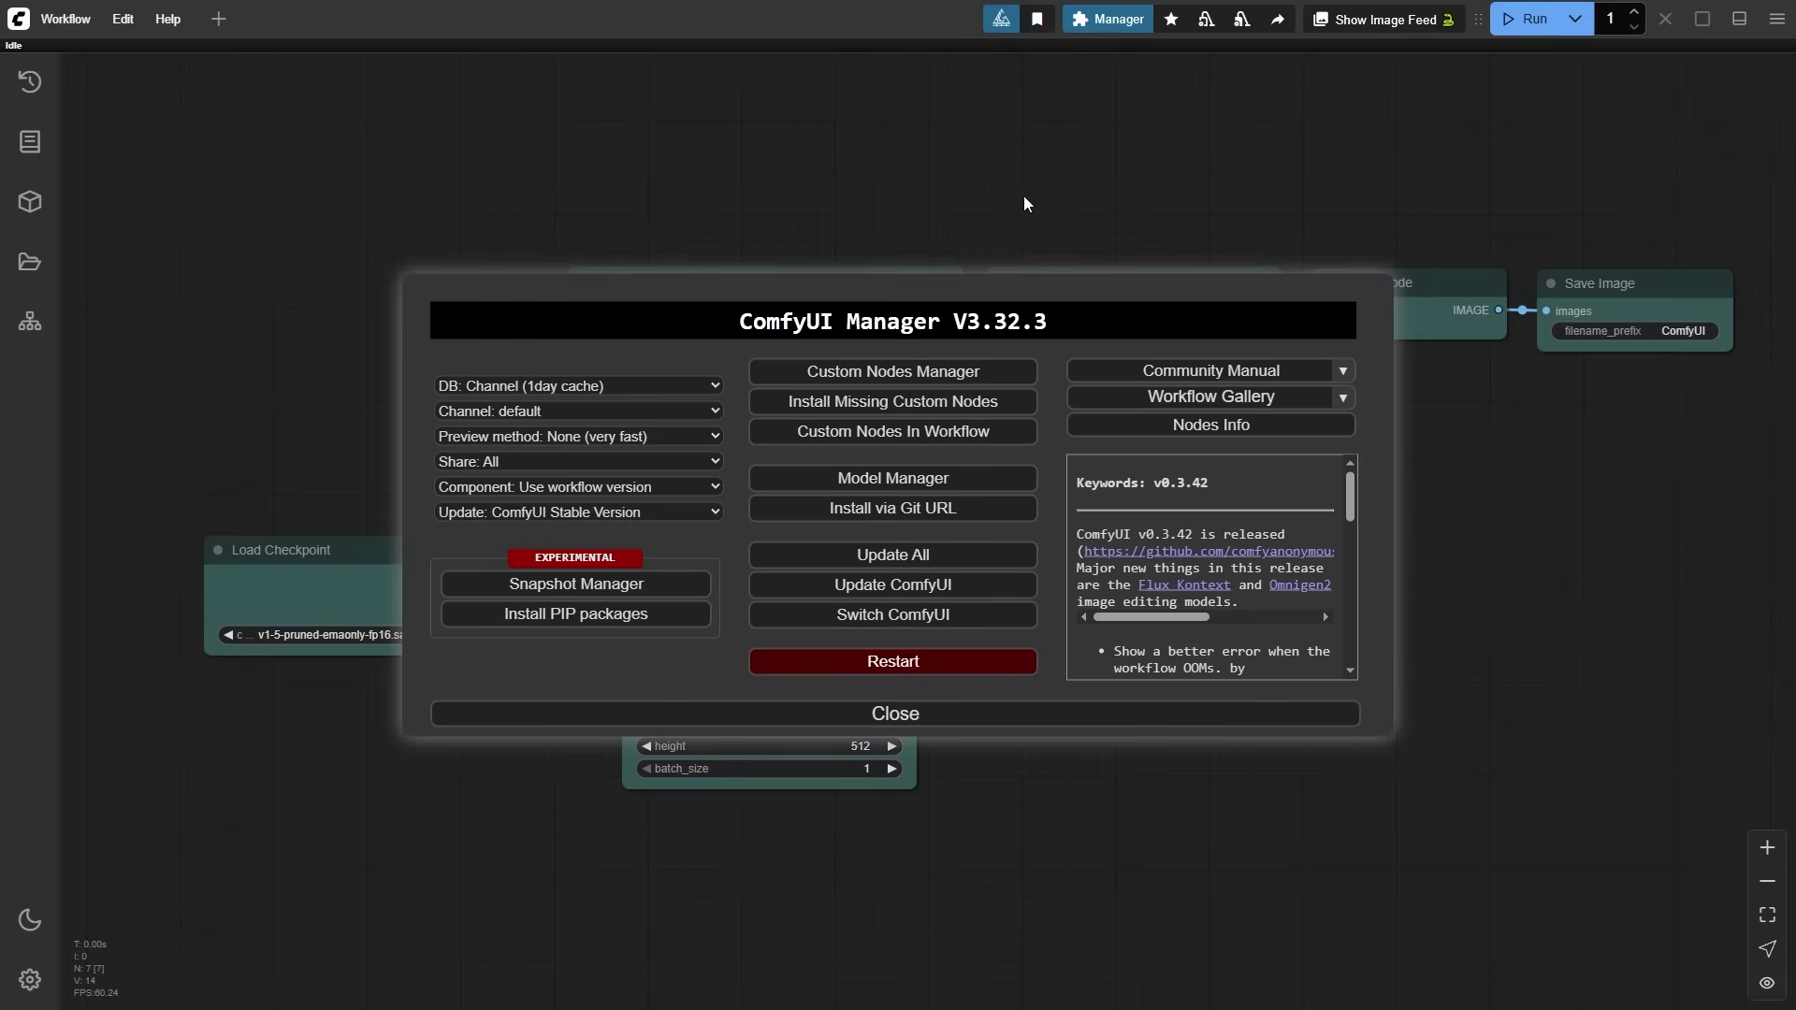
pyautogui.click(918, 586)
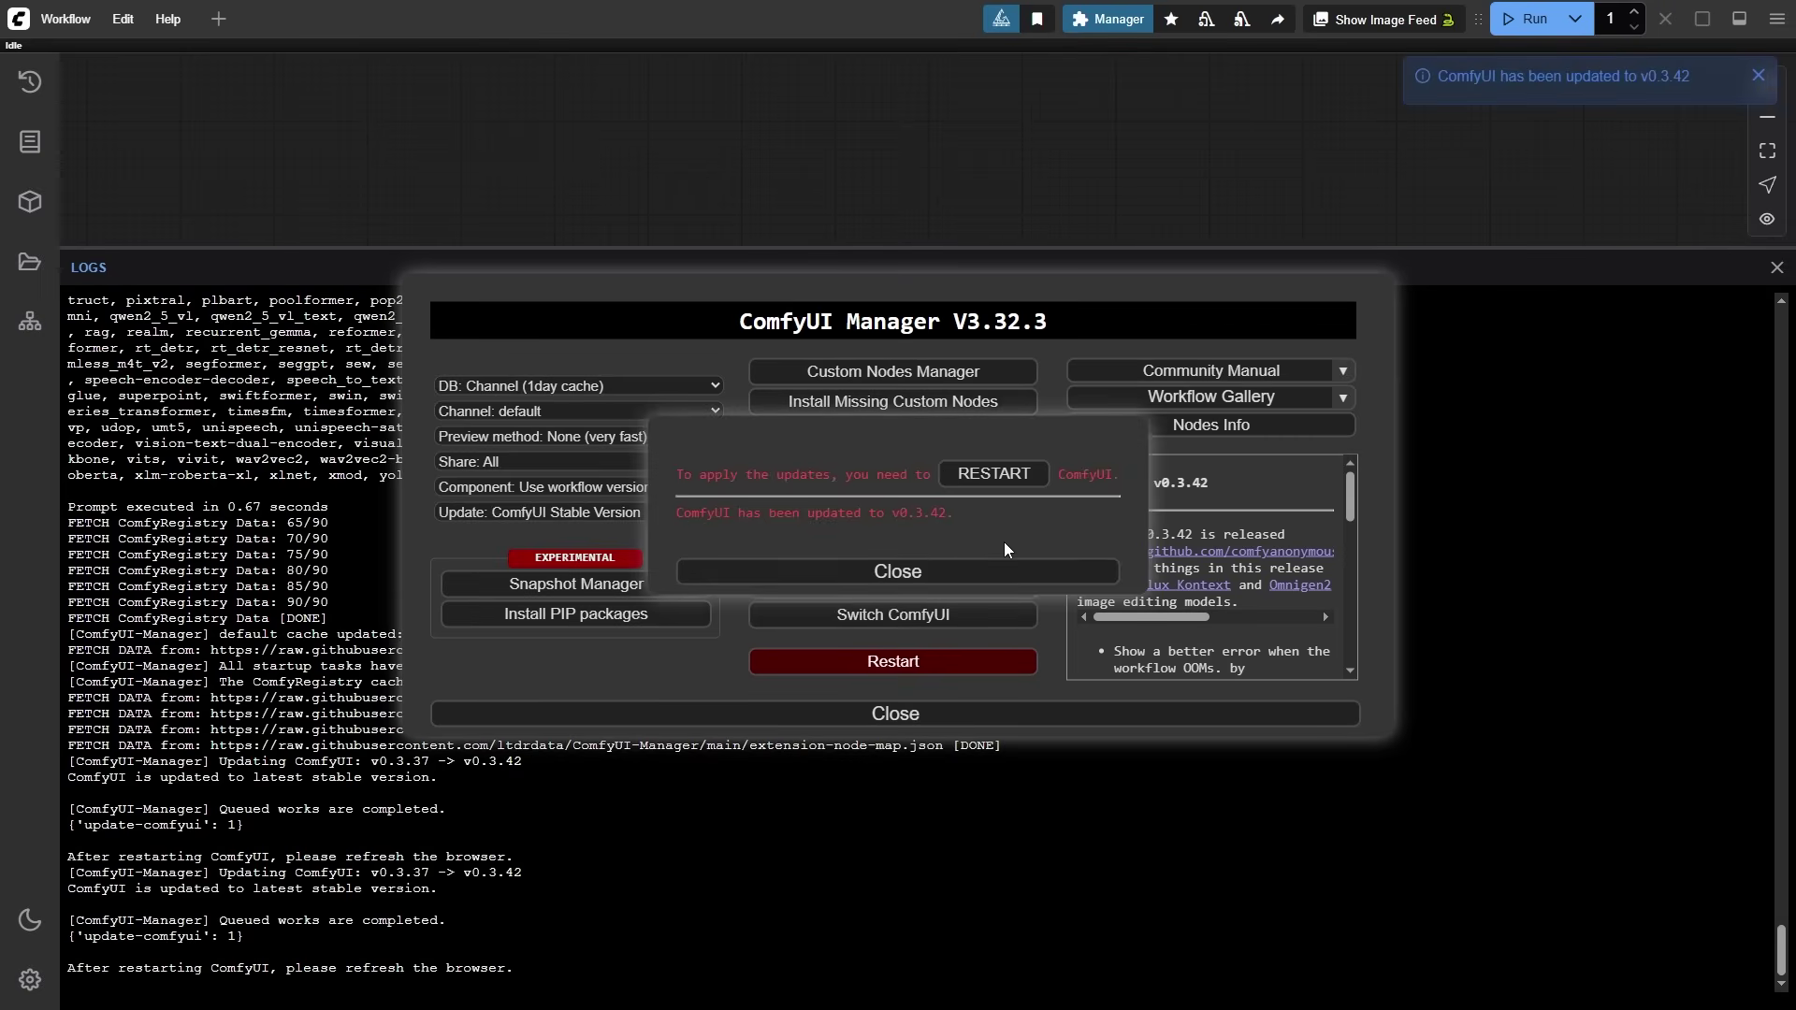
pyautogui.click(929, 573)
pyautogui.click(905, 660)
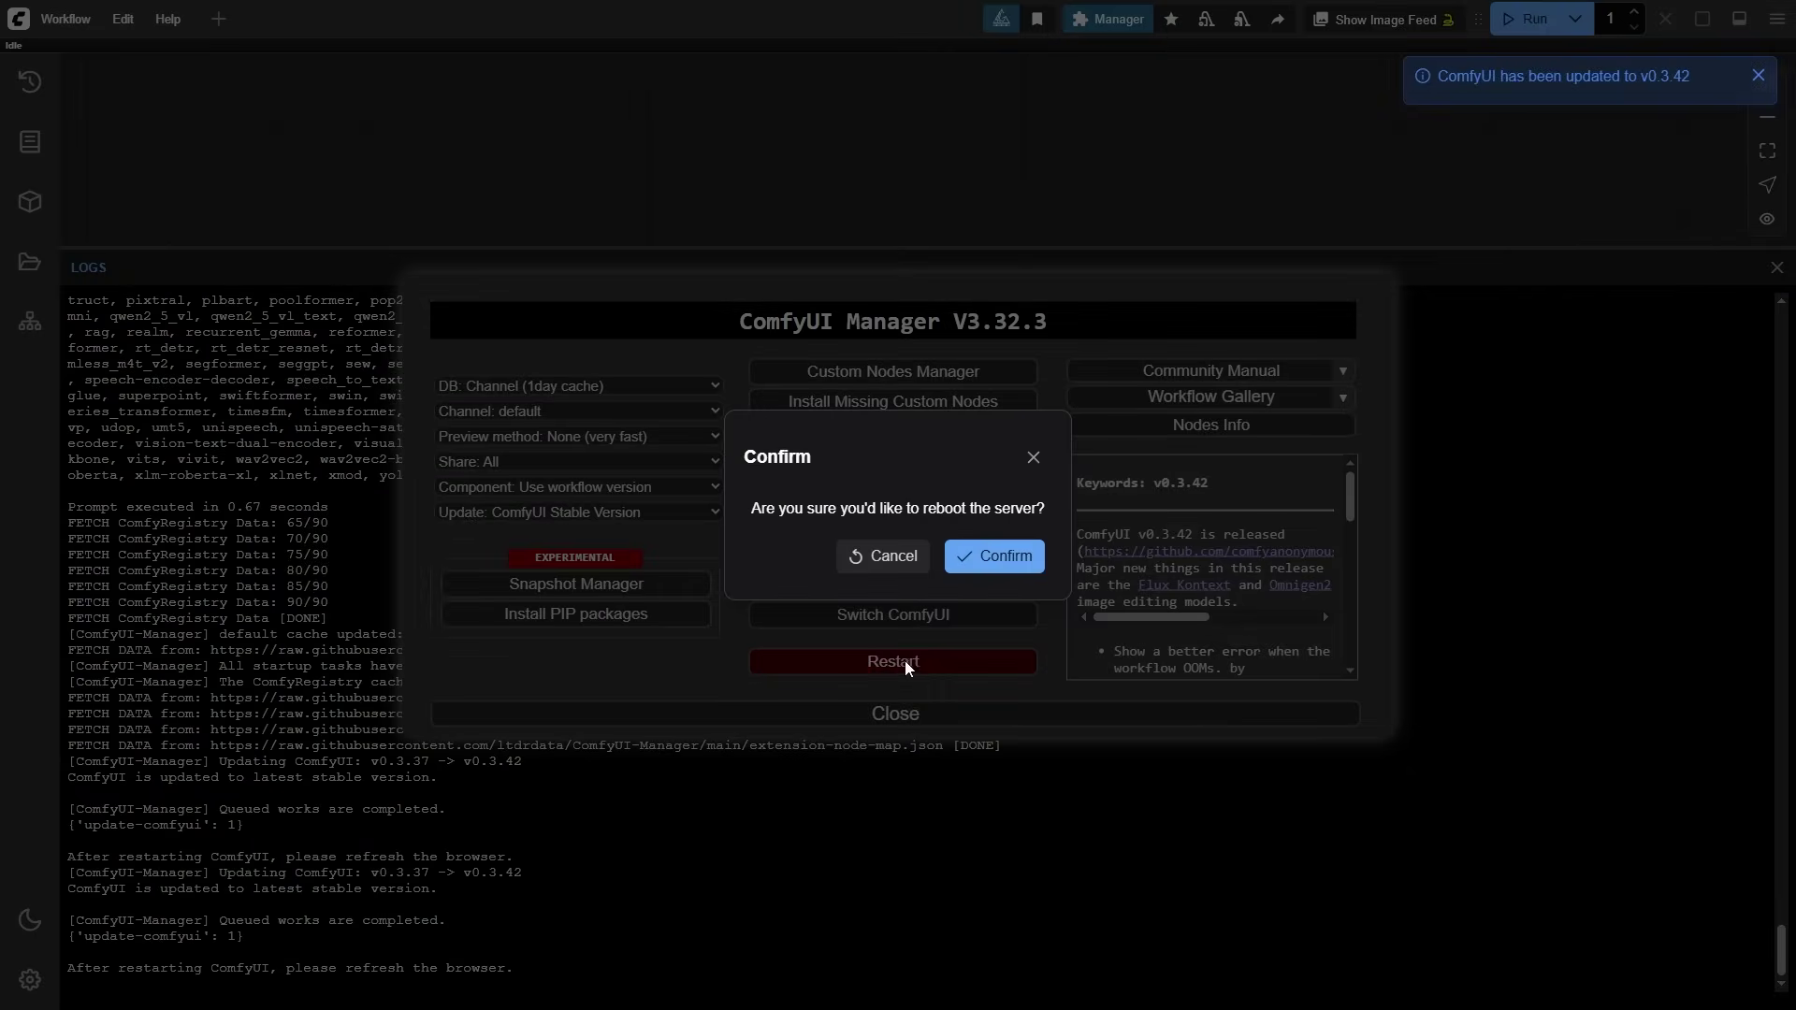
pyautogui.click(994, 556)
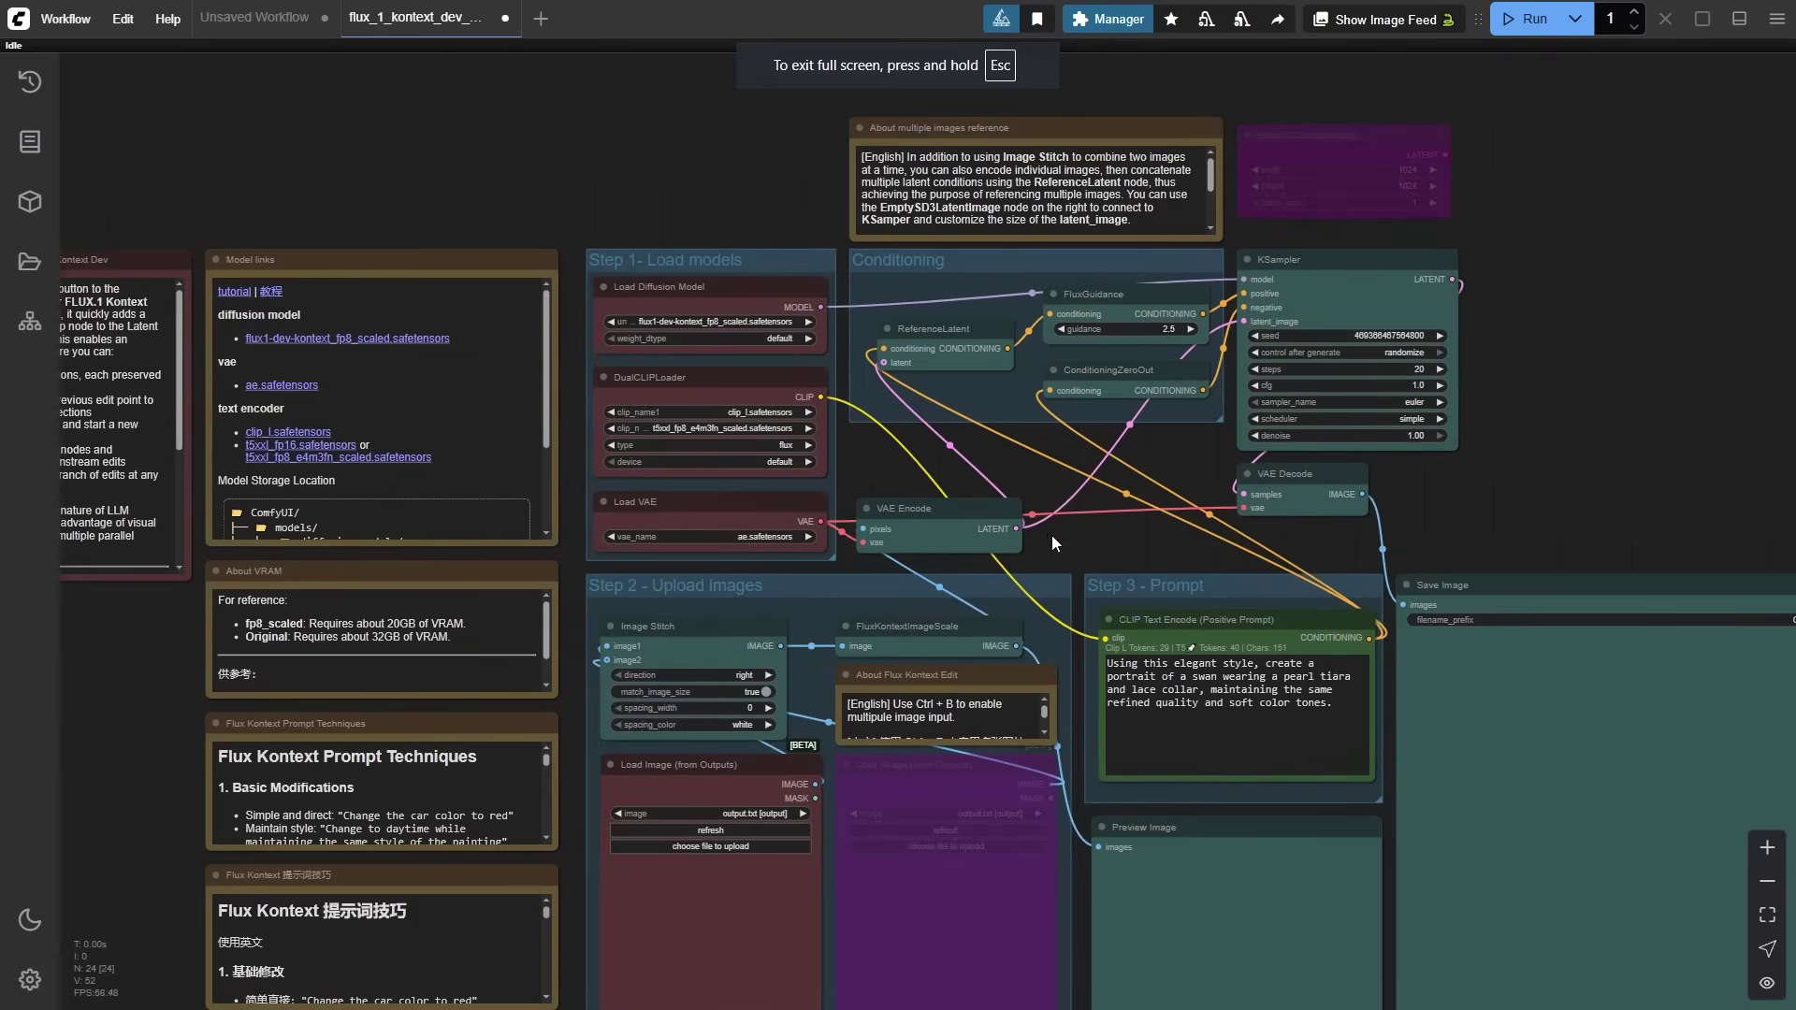
# - Keep flux1-kontext-dev-Q8_0.gguf selected as the model in the GGUF Unet Loader
pyautogui.moveTo(1051, 542); pyautogui.dragTo(1052, 428)
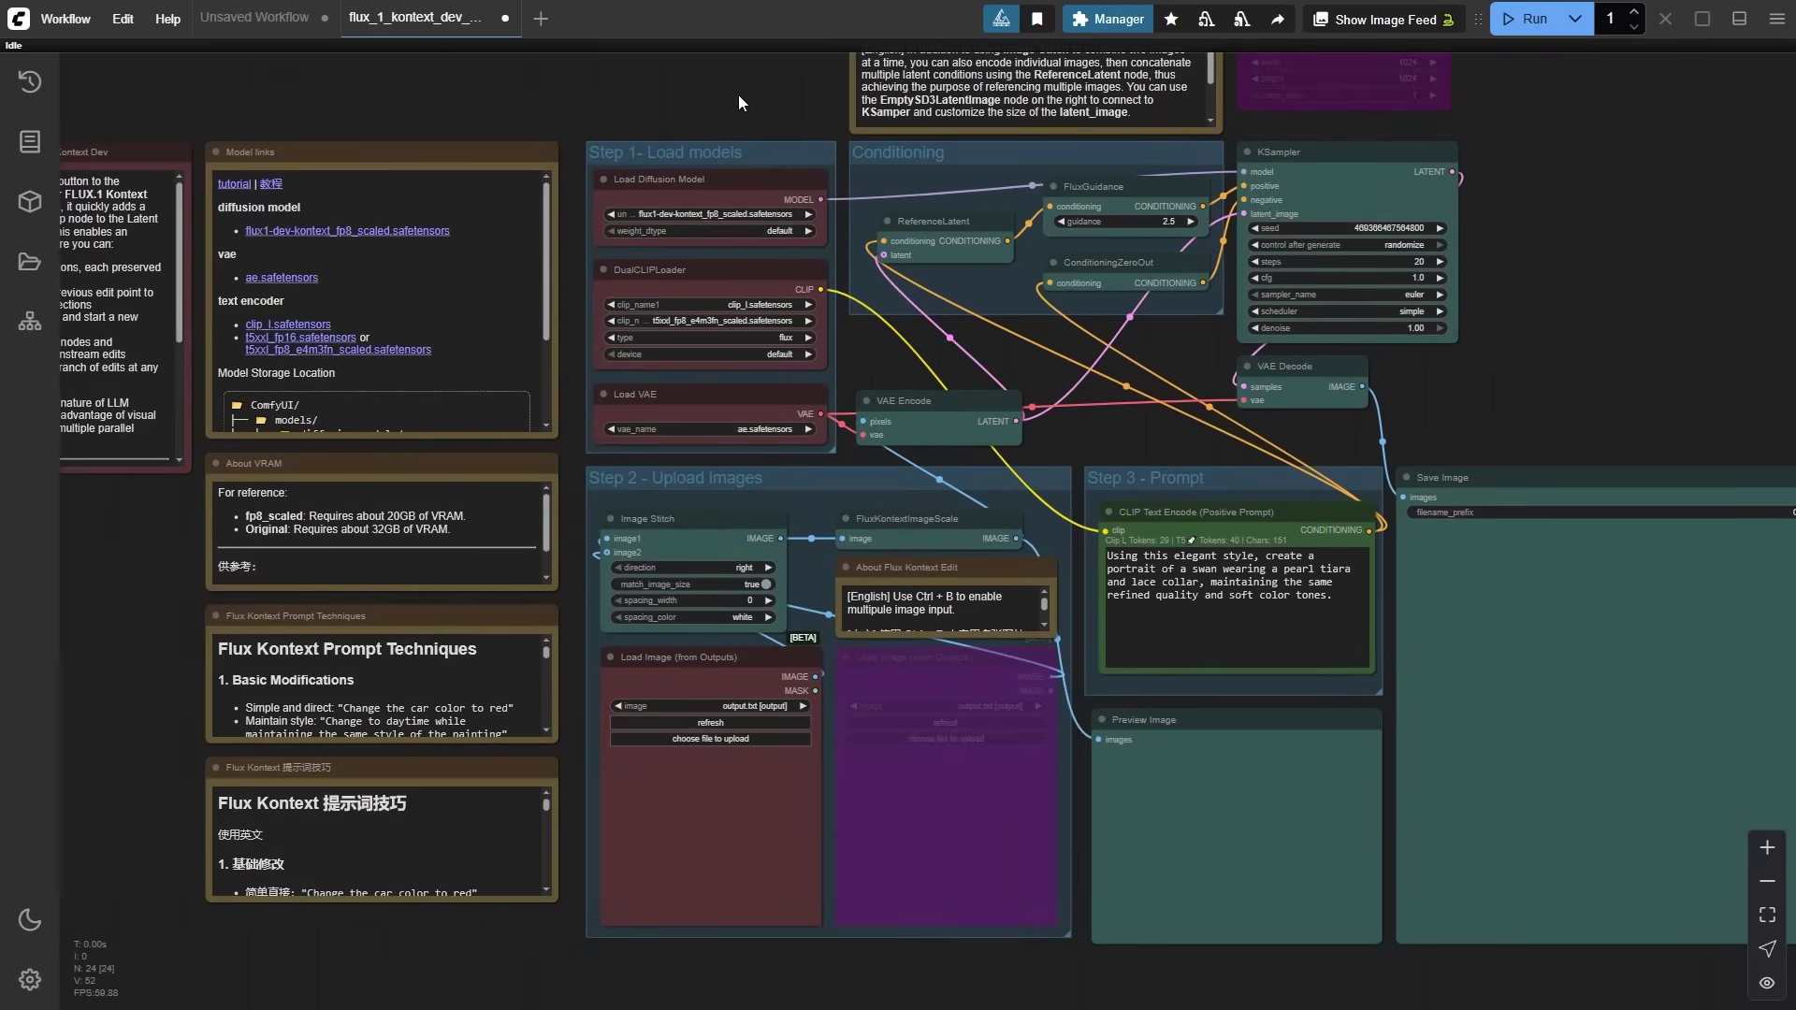
pyautogui.doubleClick(681, 117)
pyautogui.write('gguf')
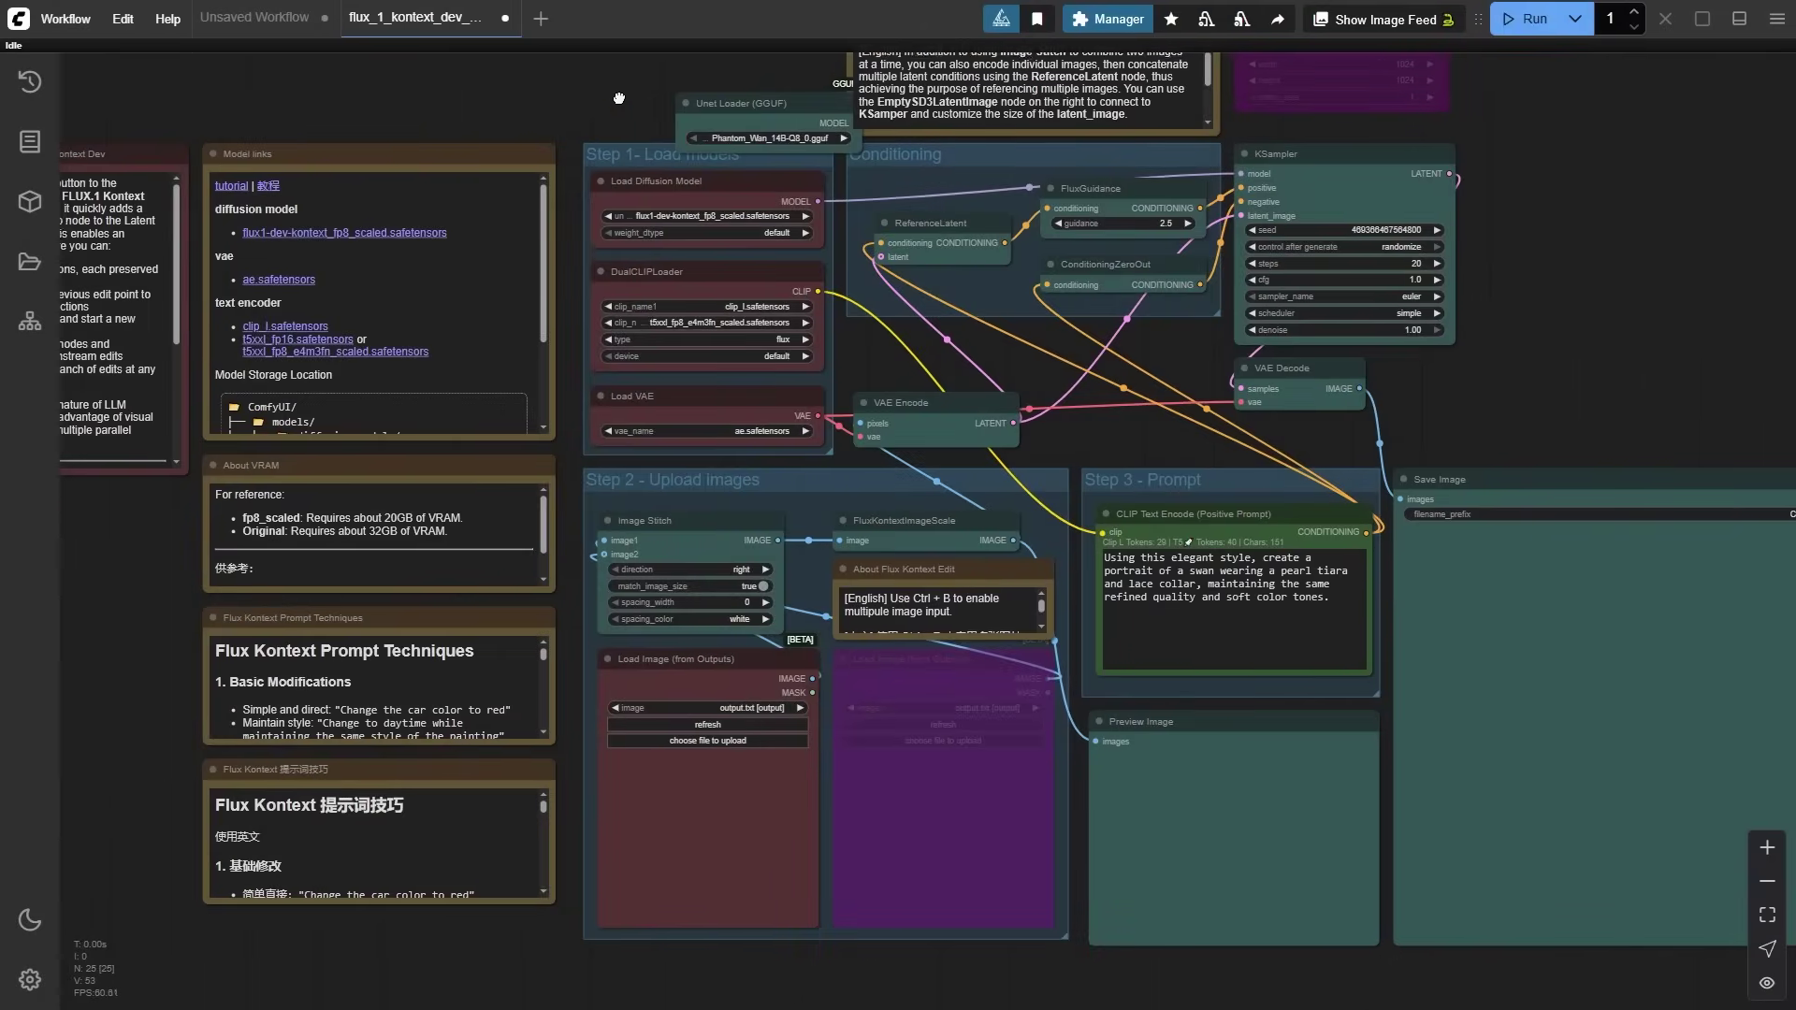
pyautogui.scroll(5, 1073, 259)
pyautogui.click(944, 228)
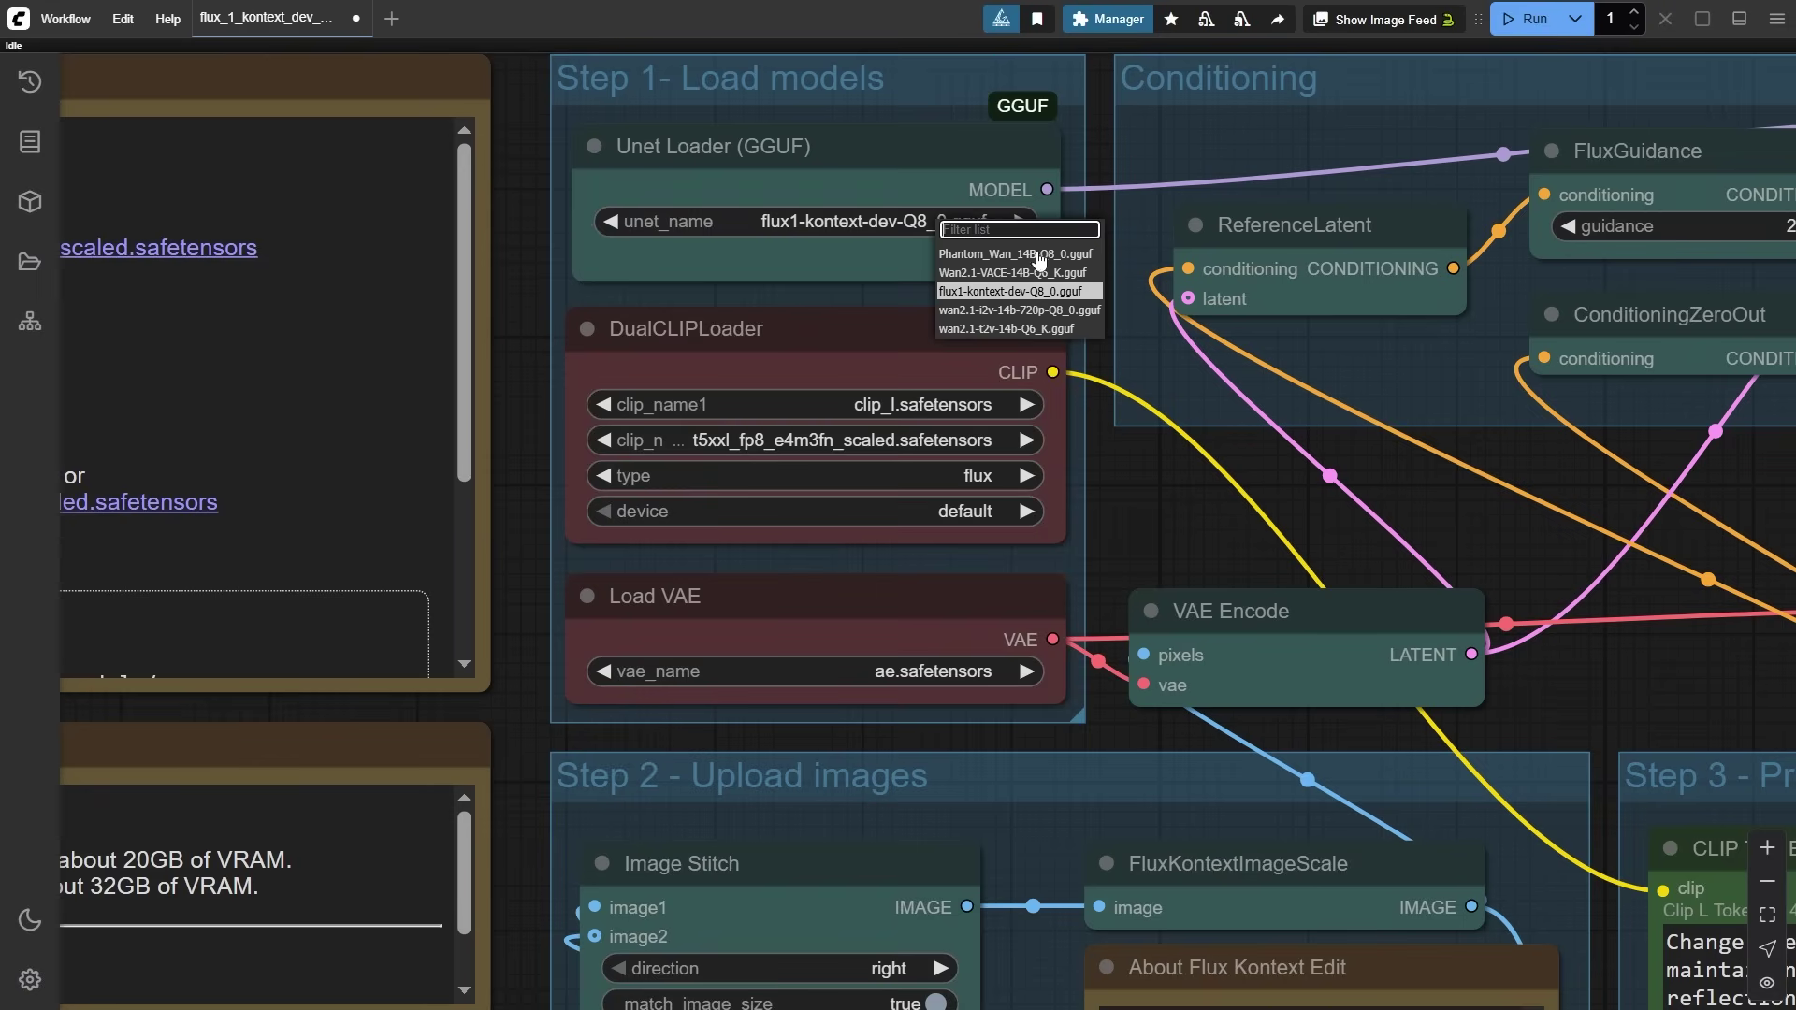
pyautogui.click(1015, 292)
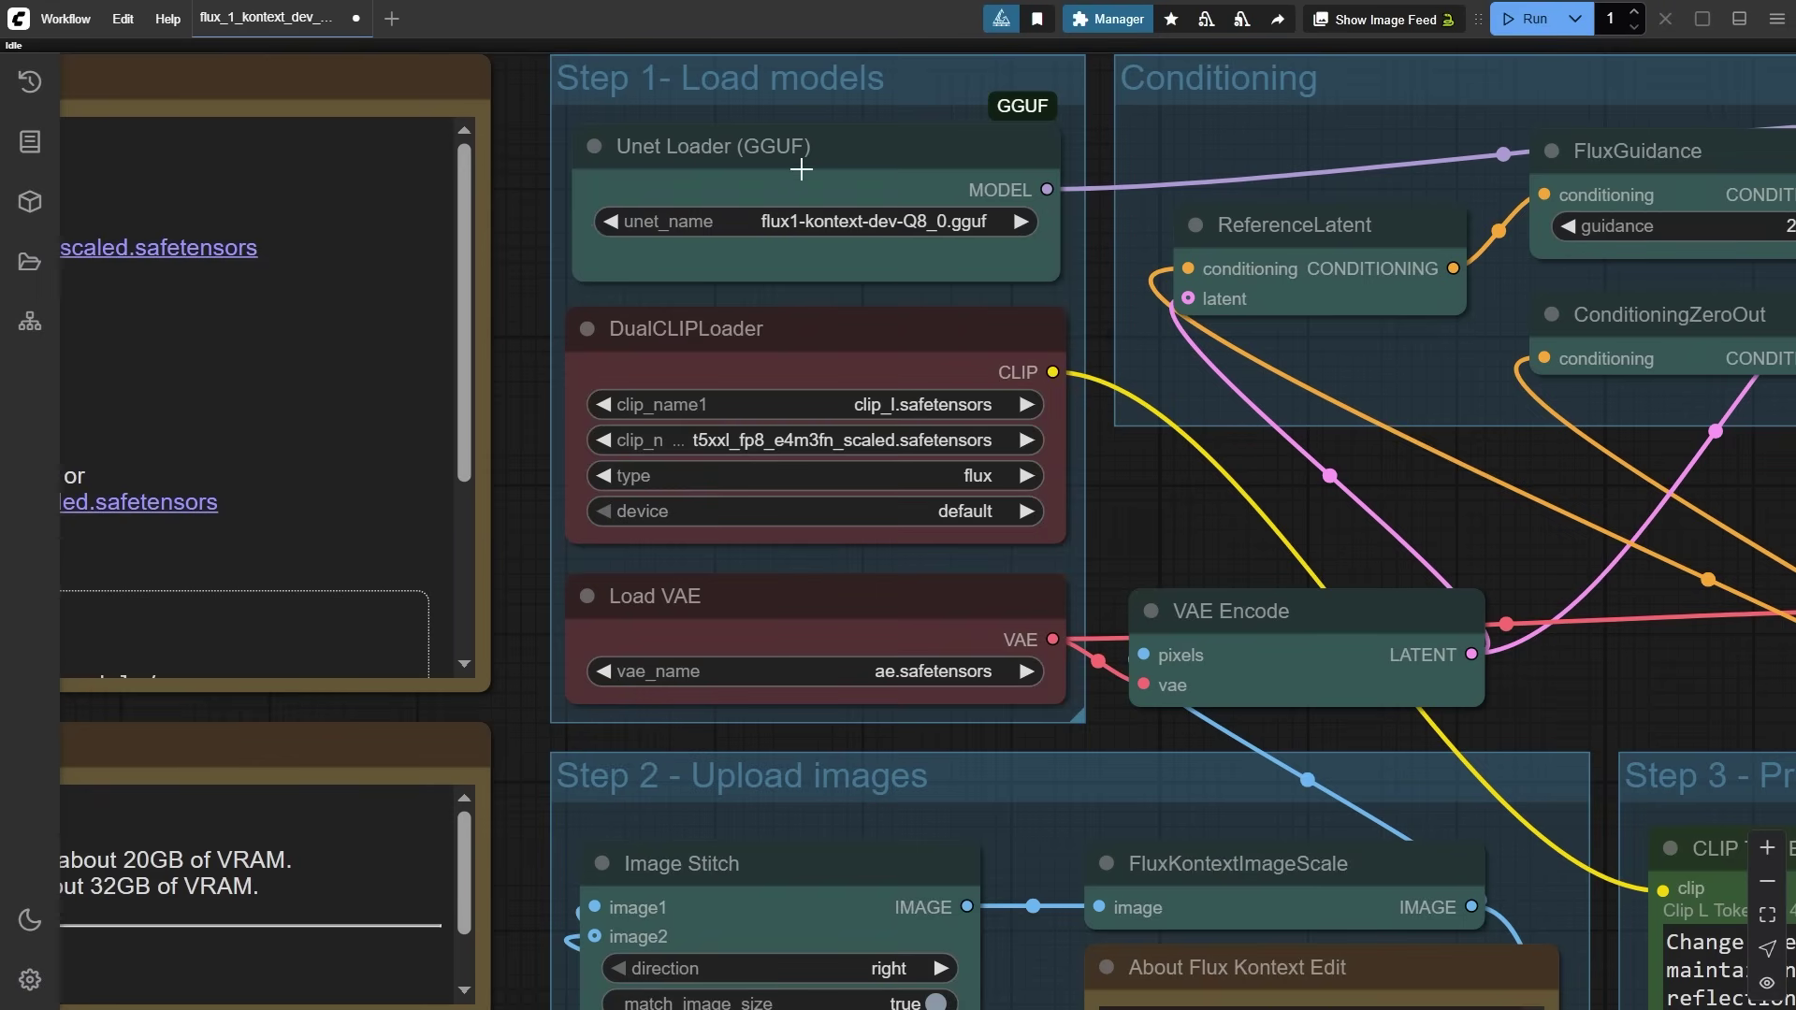
# - Add a Unet Loader (GGUF) node from the 'gguf' search, then undo it
pyautogui.doubleClick(1140, 479)
pyautogui.write('gguf')
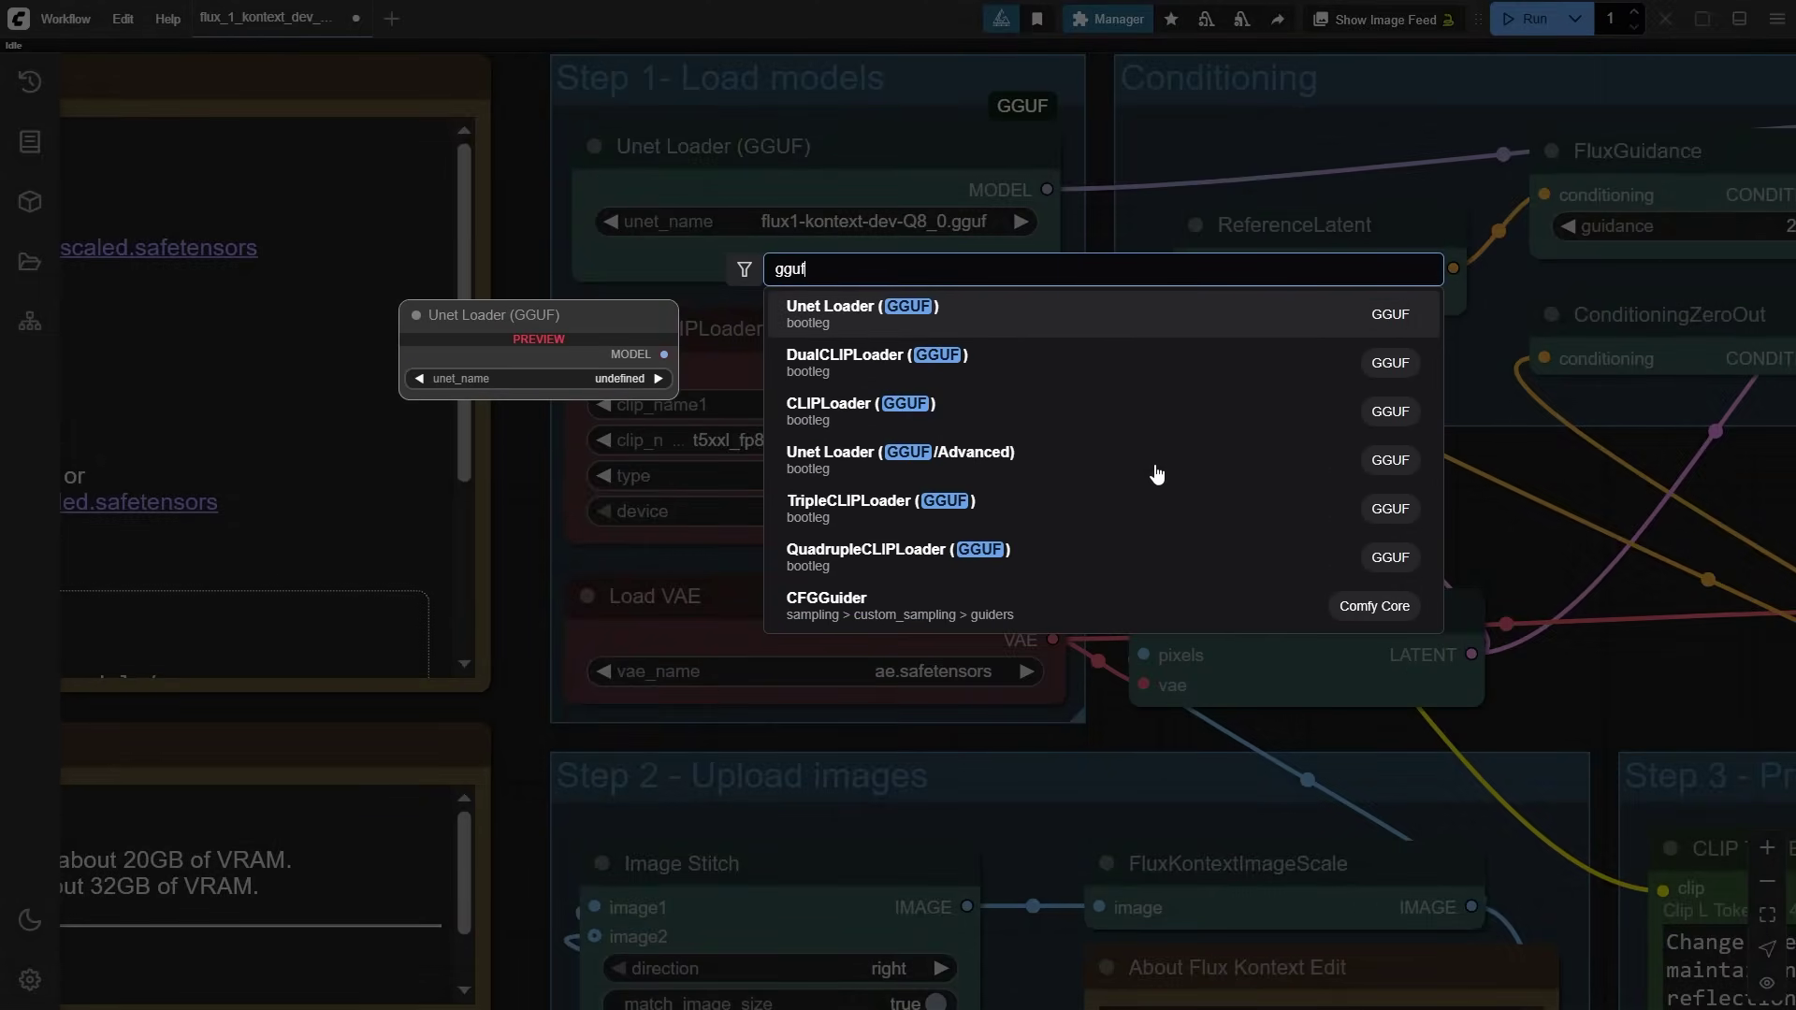
pyautogui.click(873, 317)
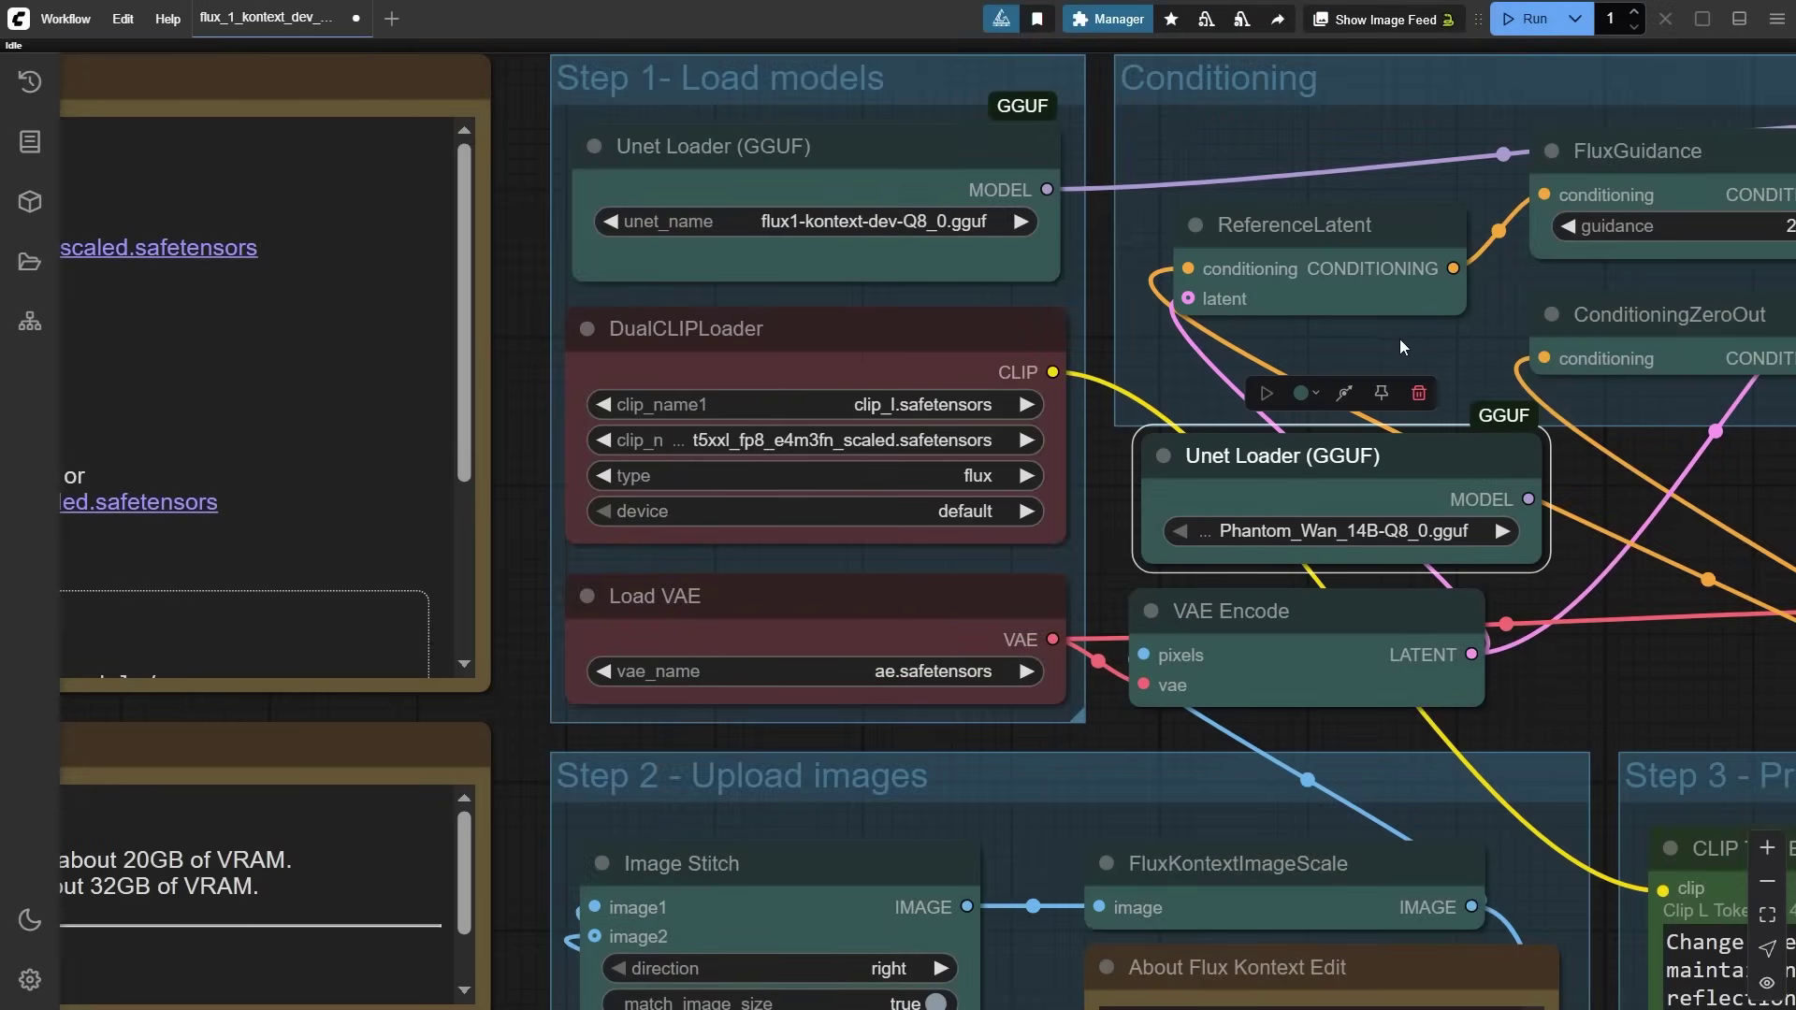
pyautogui.hotkey('ctrl', 'z')
# - Search the Custom Nodes Manager for 'gguf', confirm ComfyUI-GGUF is installed, and go back
pyautogui.click(1108, 18)
pyautogui.click(938, 372)
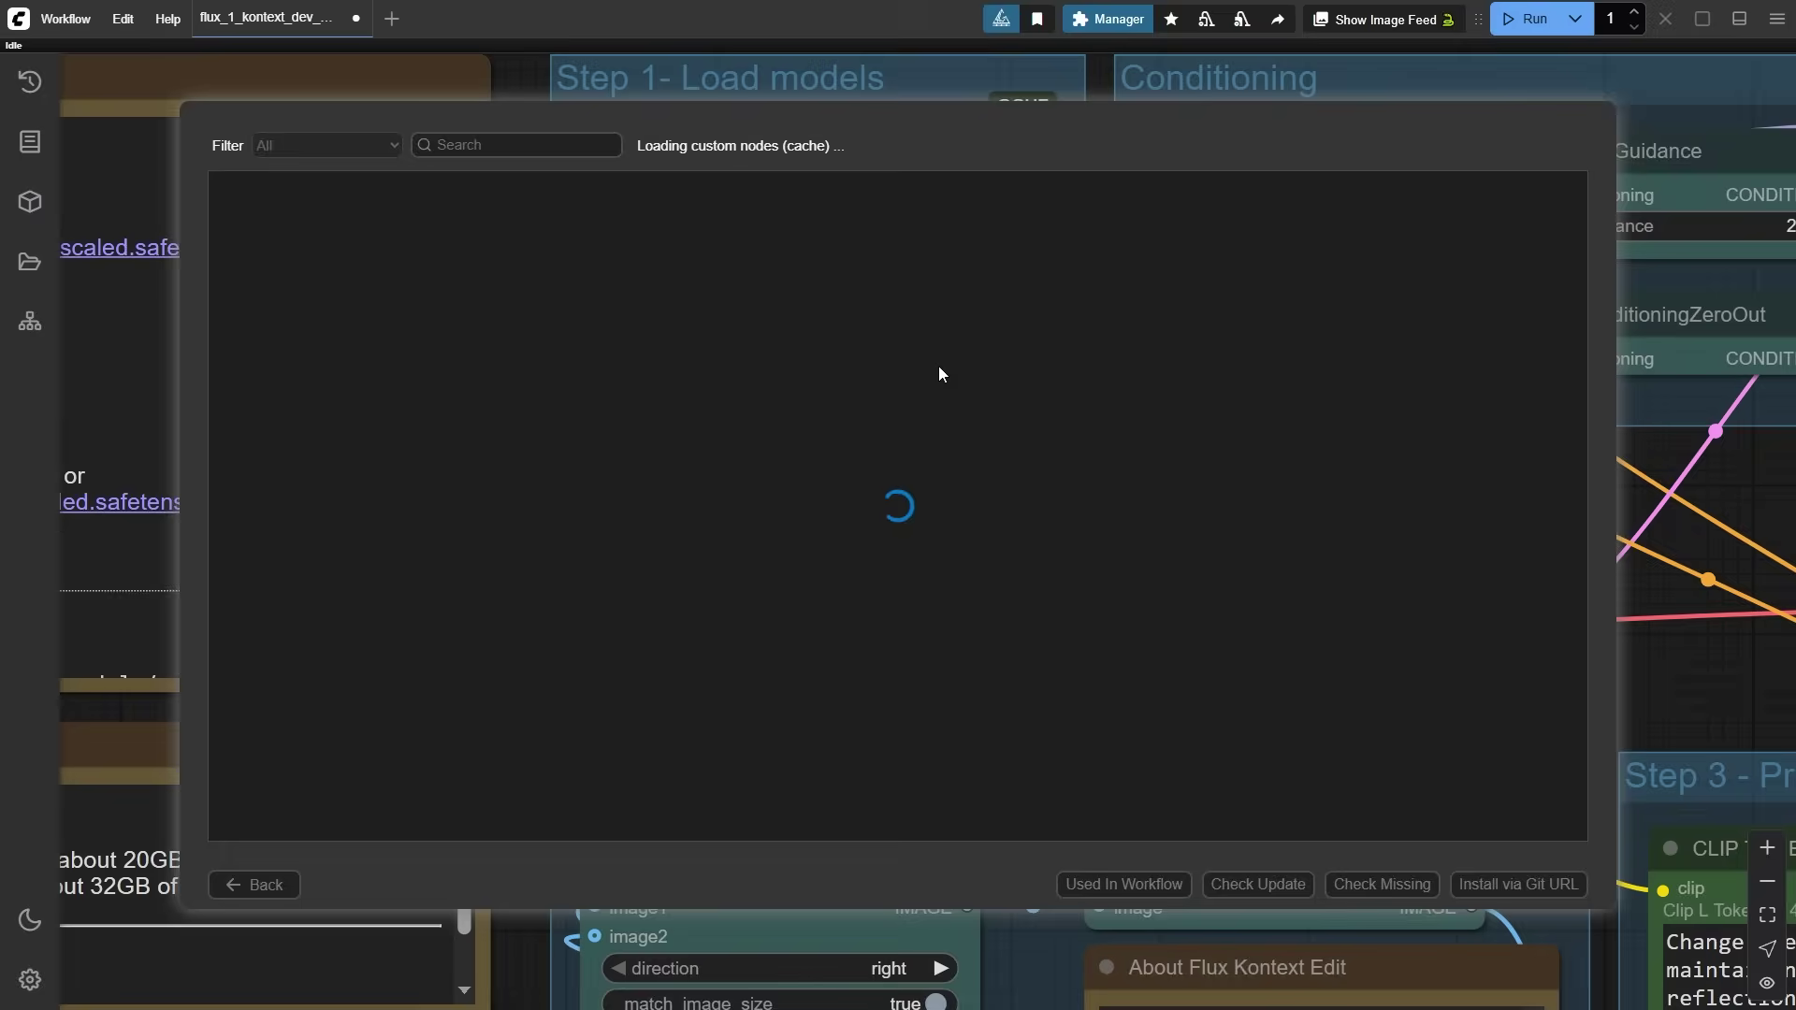
pyautogui.click(515, 144)
pyautogui.write('gguf')
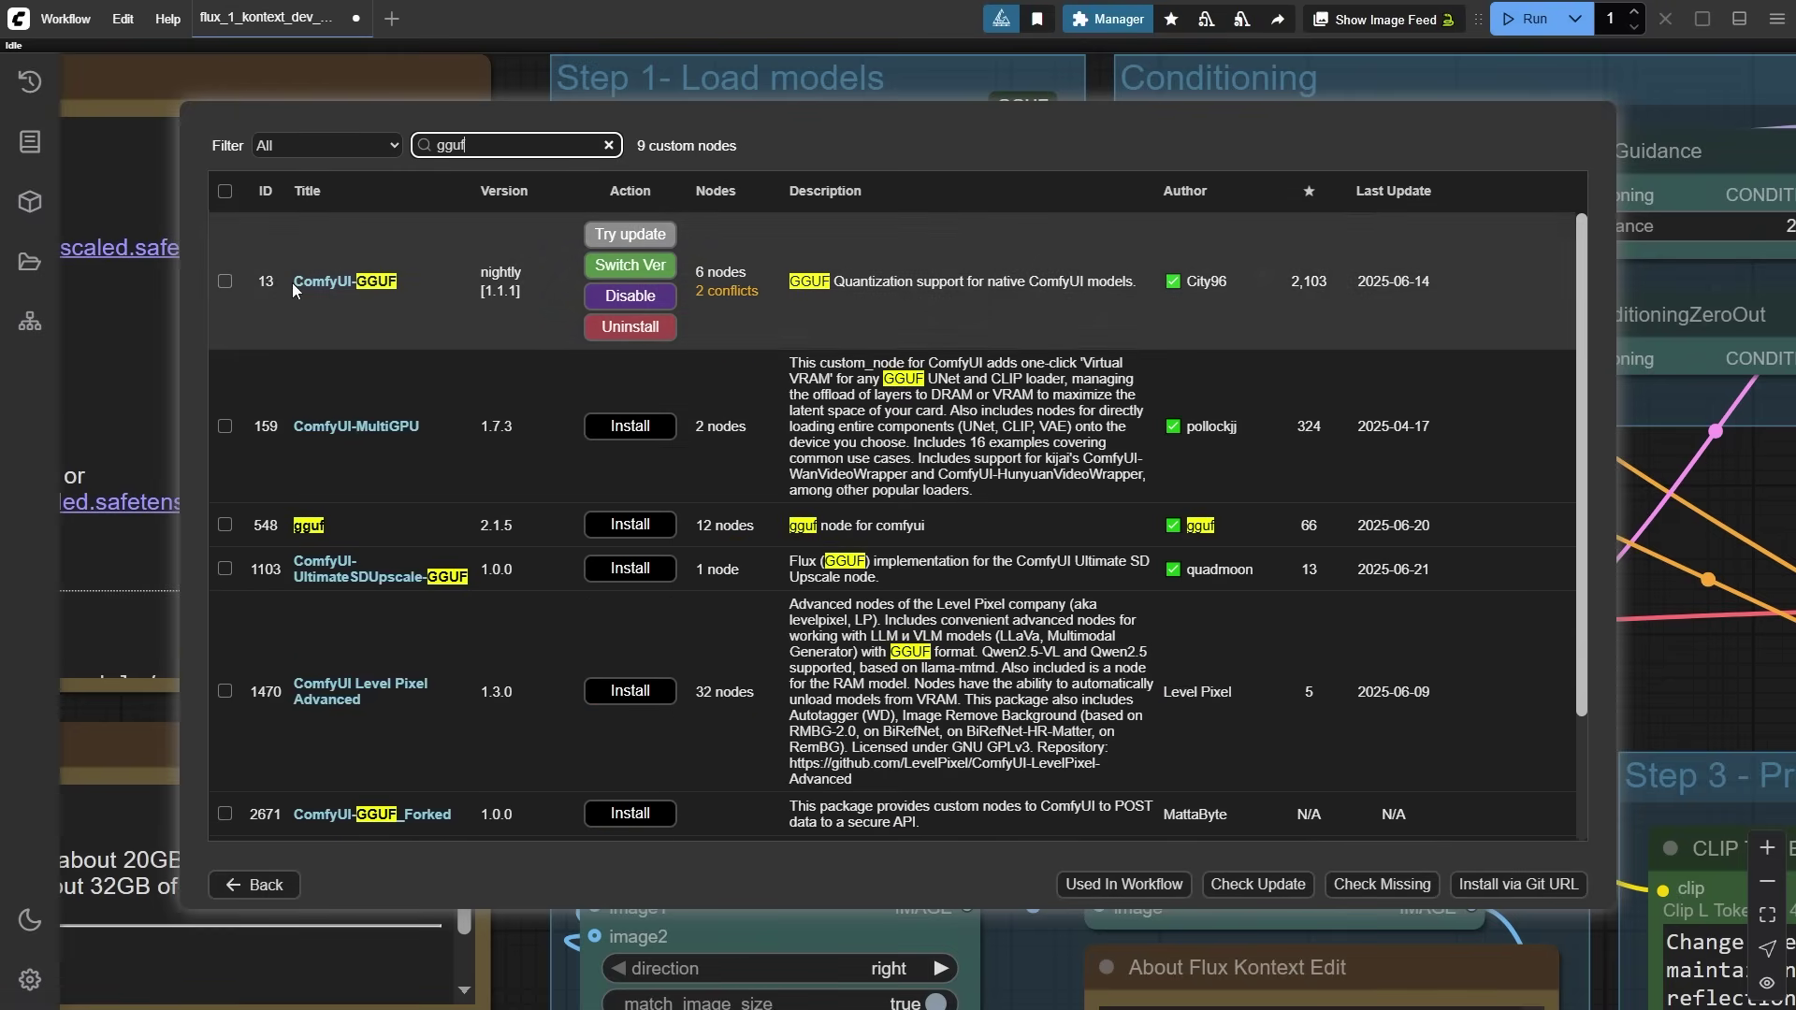
pyautogui.click(254, 885)
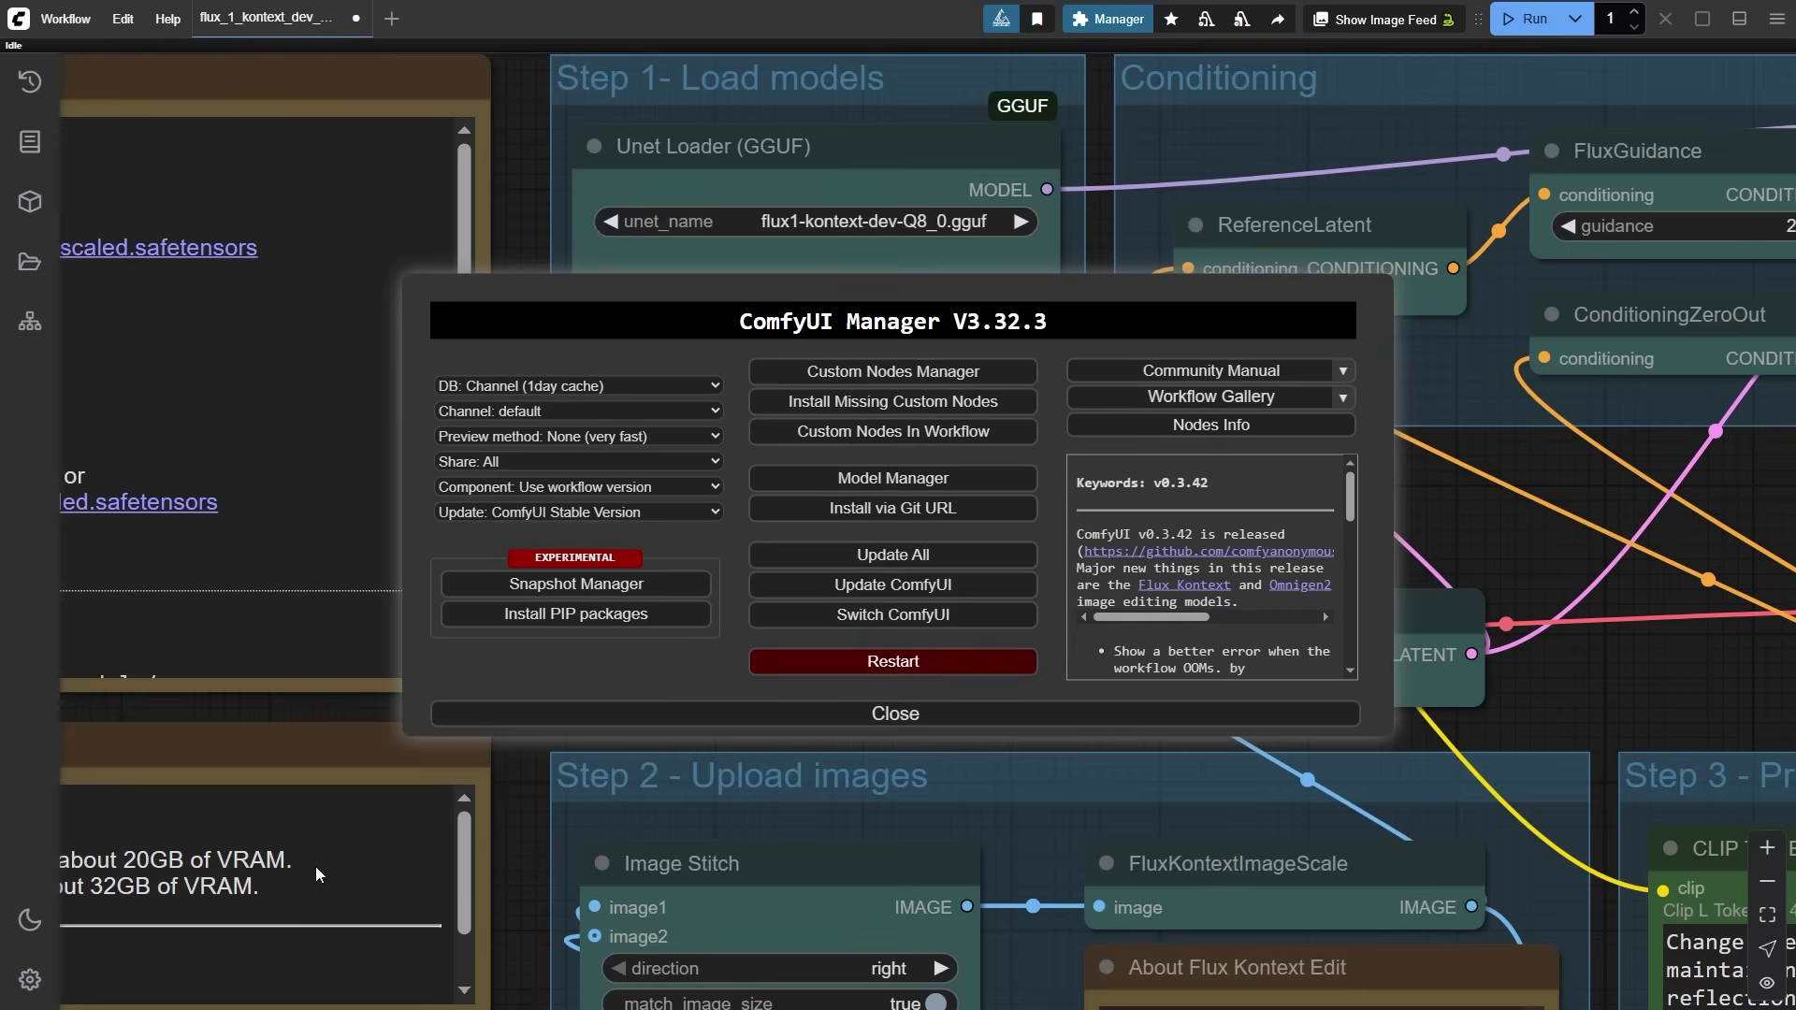
# - Close the Manager and review the red car input image and its metallic blue recolour prompt
pyautogui.click(893, 712)
pyautogui.moveTo(1152, 622); pyautogui.dragTo(1083, 445)
pyautogui.scroll(-5, 1083, 444)
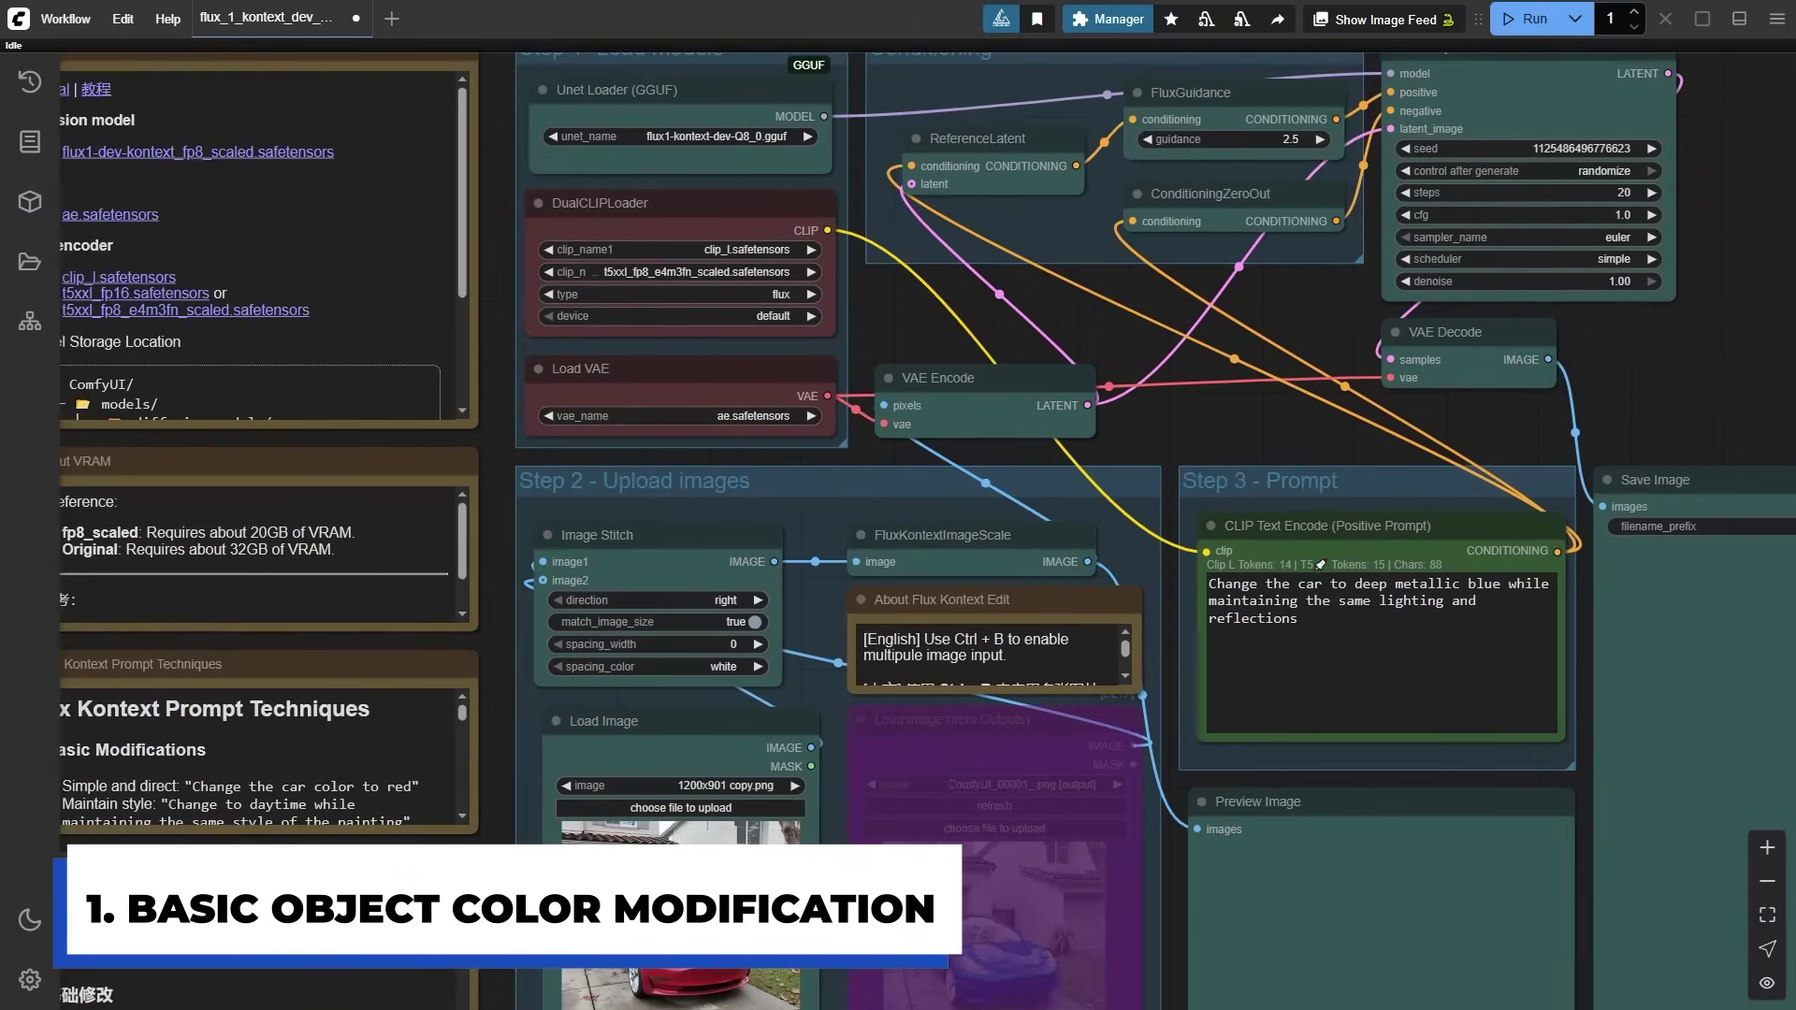
pyautogui.moveTo(467, 916); pyautogui.dragTo(619, 552)
pyautogui.scroll(7, 631, 555)
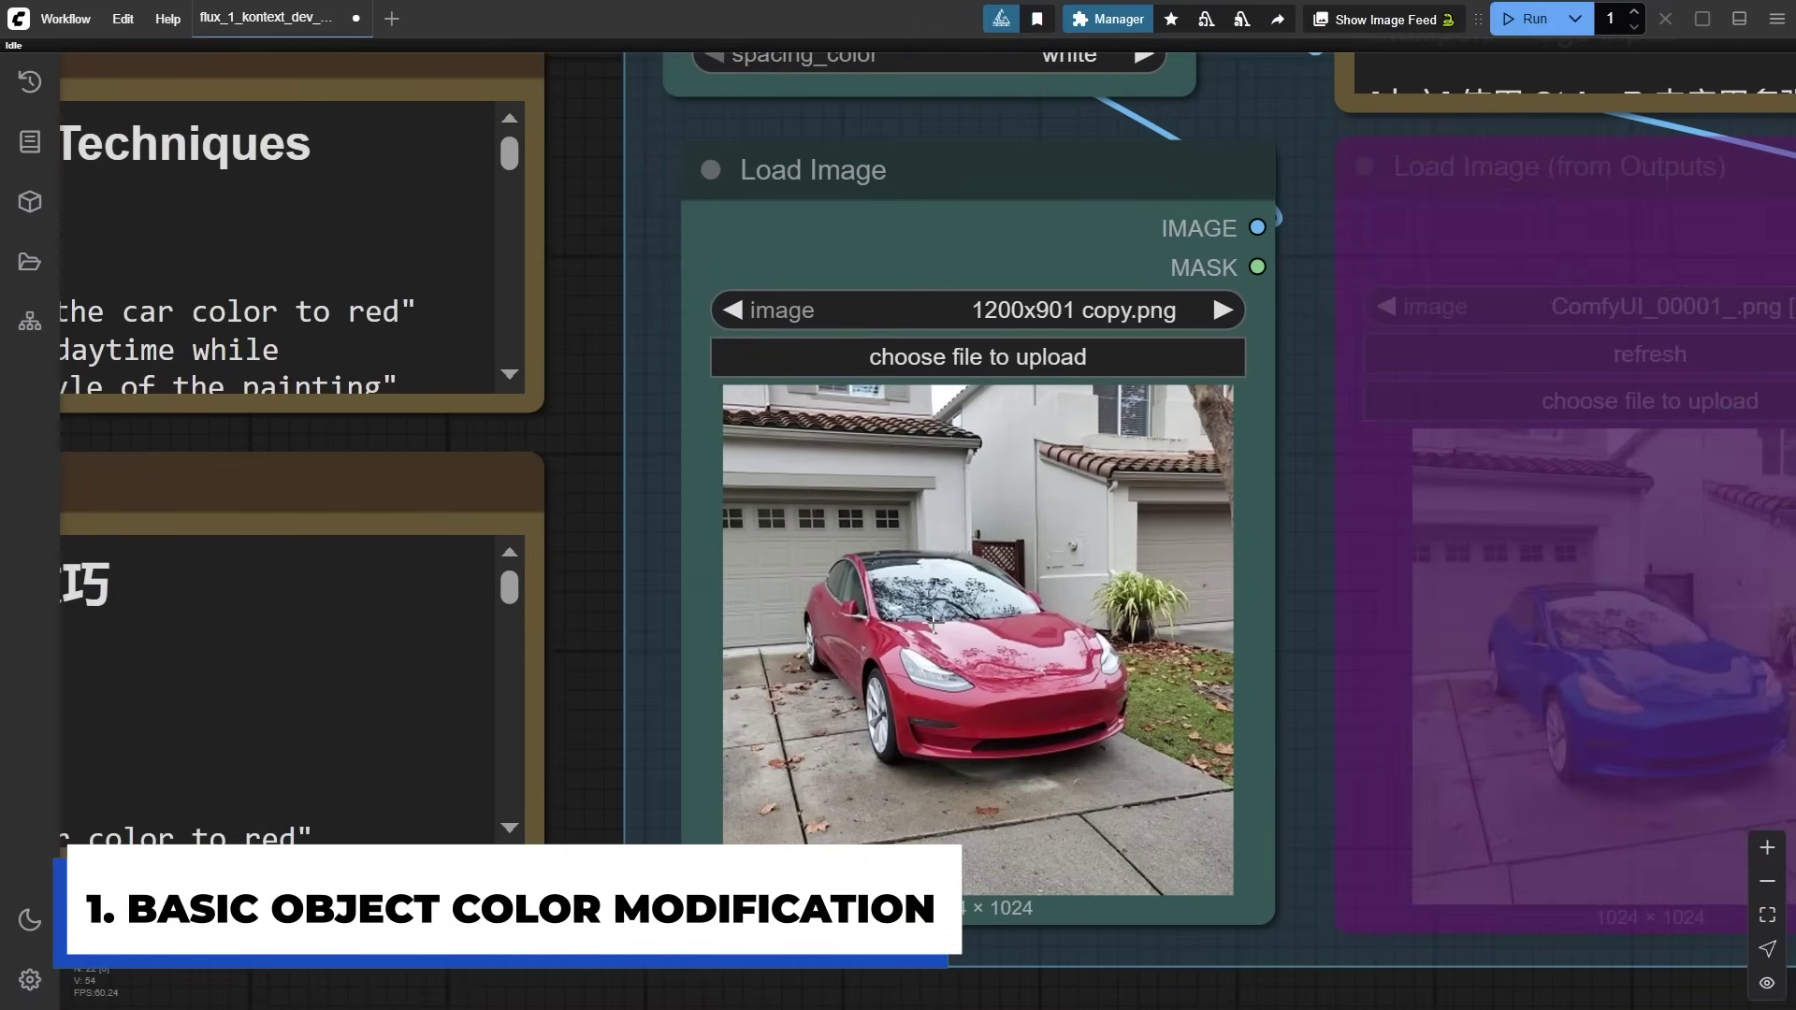
pyautogui.scroll(-5, 933, 625)
pyautogui.scroll(5, 1105, 504)
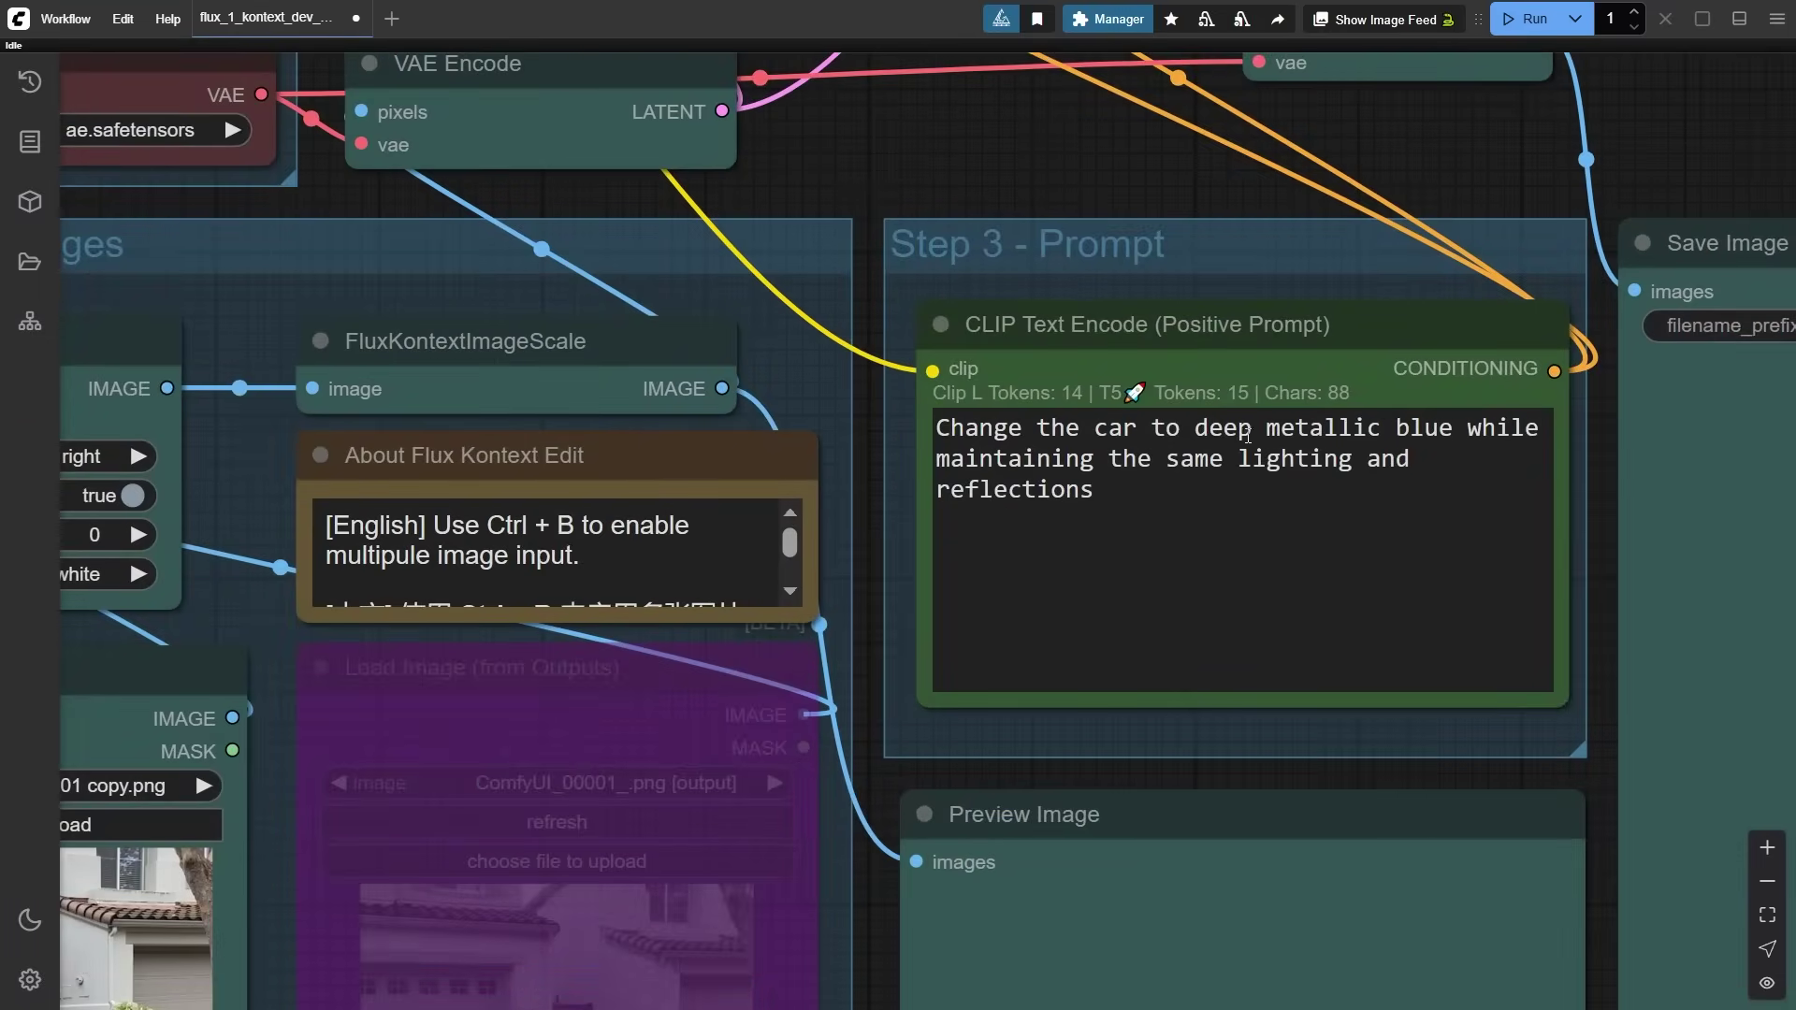
pyautogui.click(943, 430)
pyautogui.hotkey('ctrl', 'a')
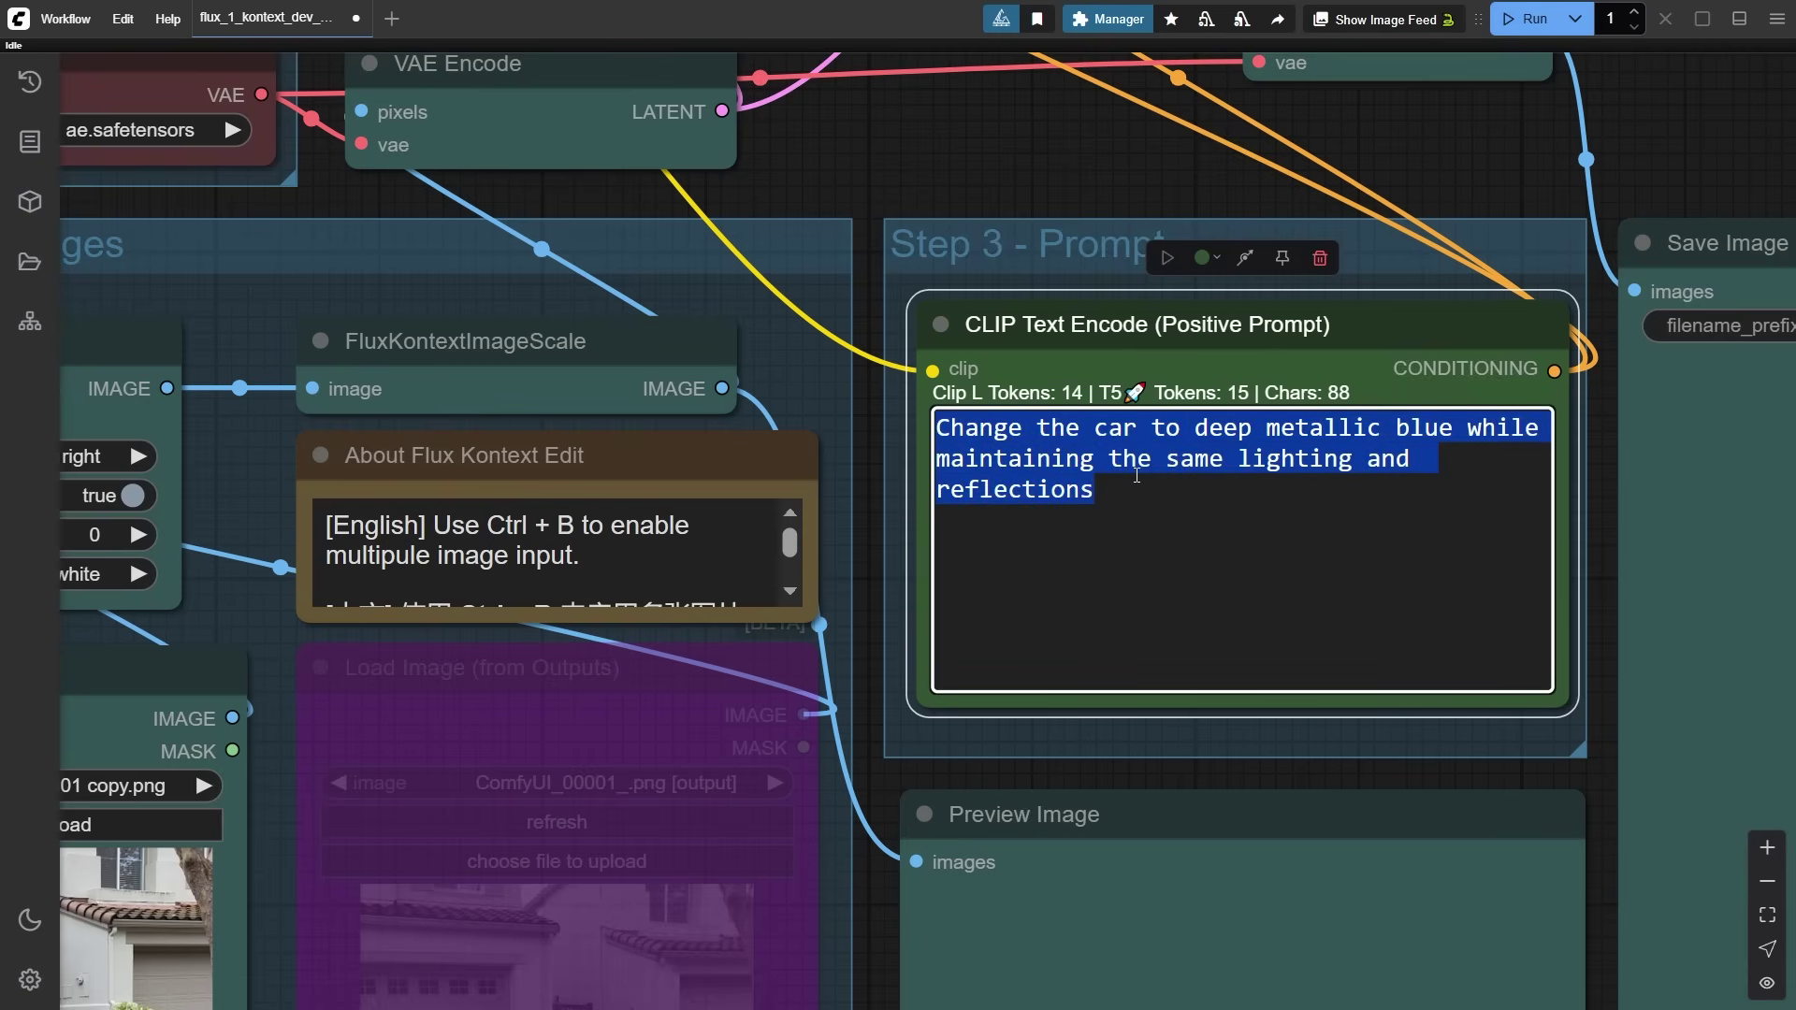
pyautogui.click(1147, 488)
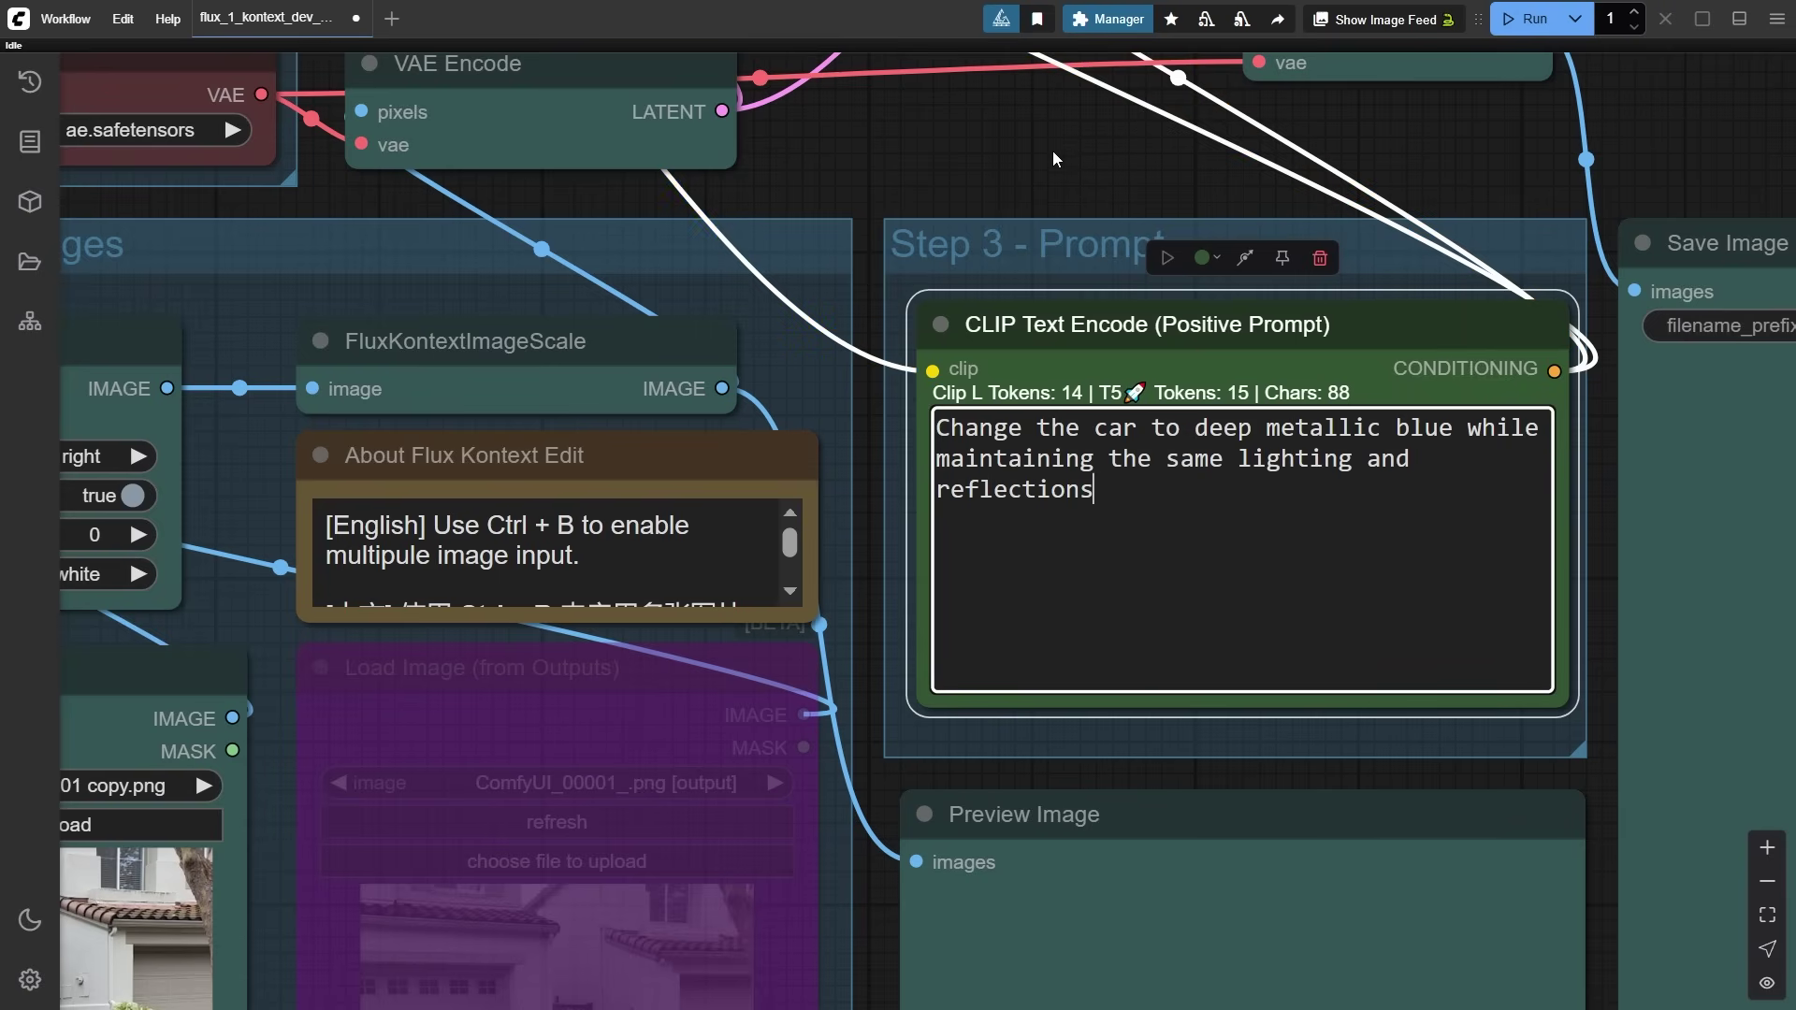
pyautogui.scroll(-5, 1040, 159)
pyautogui.scroll(-5, 1062, 324)
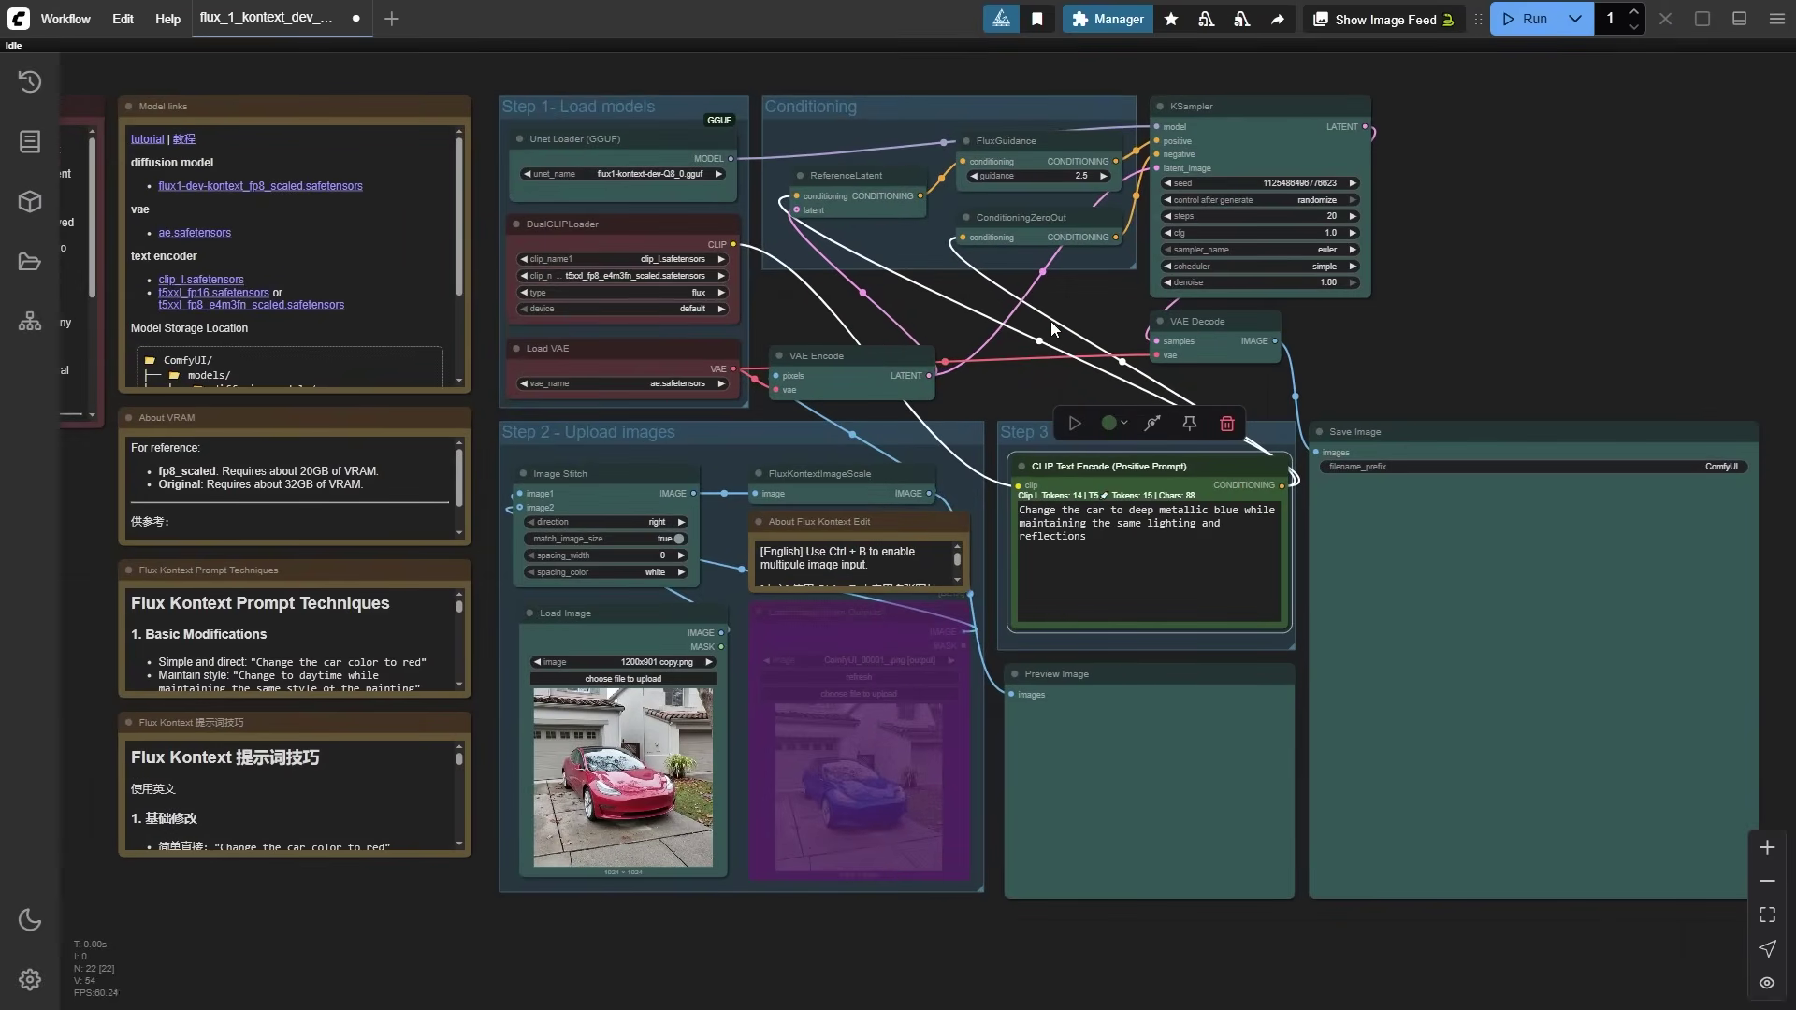
# - Run the workflow, show the logs, and inspect the car recoloured deep metallic blue
pyautogui.click(1524, 18)
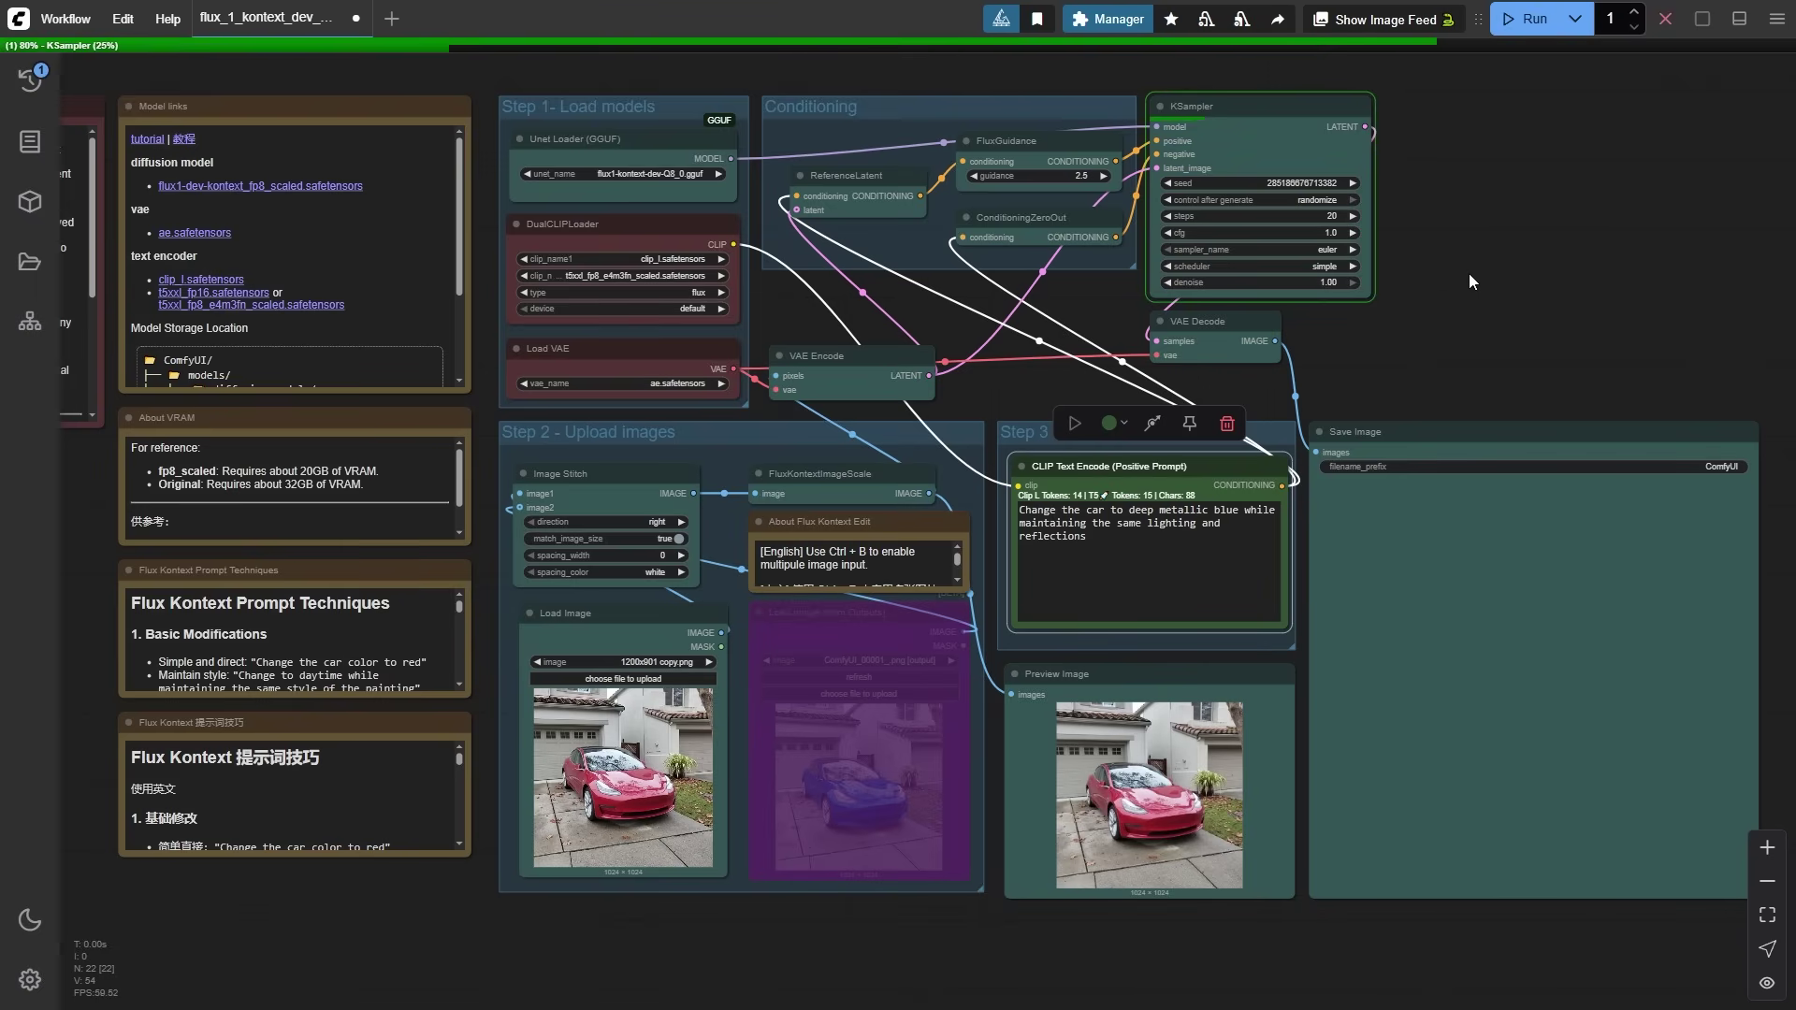
pyautogui.click(1738, 18)
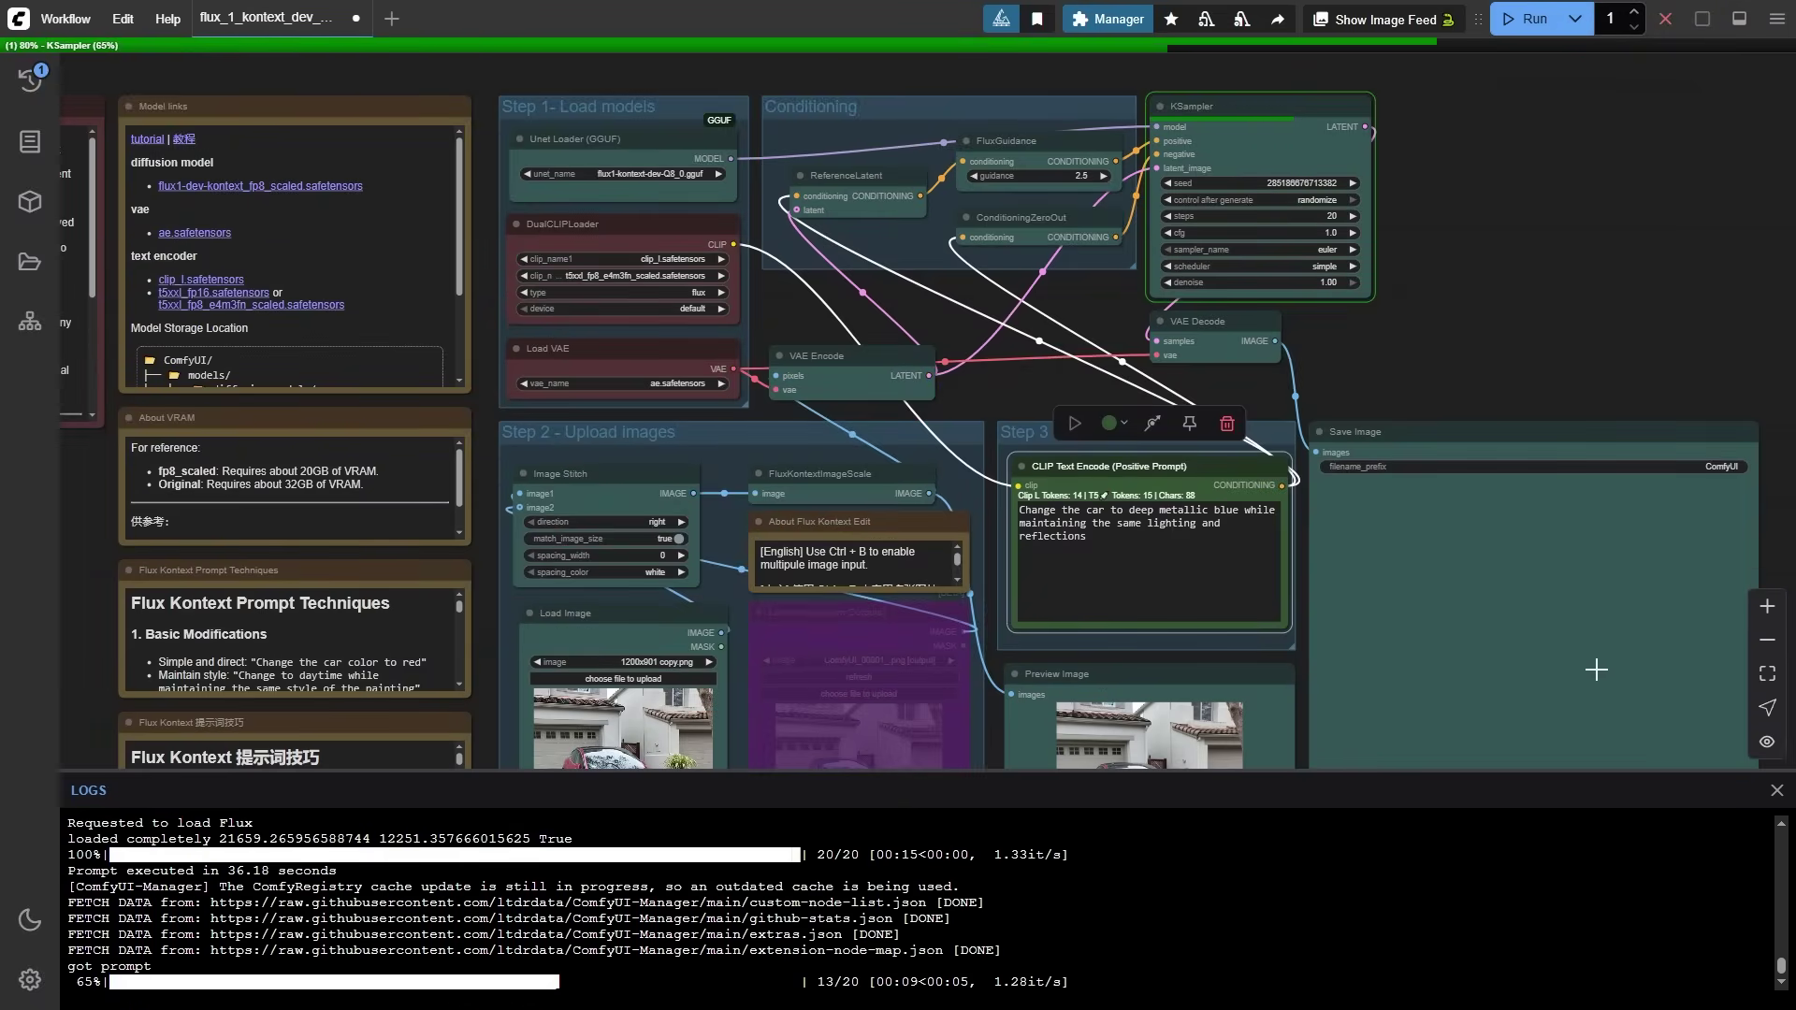
pyautogui.moveTo(1436, 339); pyautogui.dragTo(1087, 59)
pyautogui.scroll(8, 1242, 393)
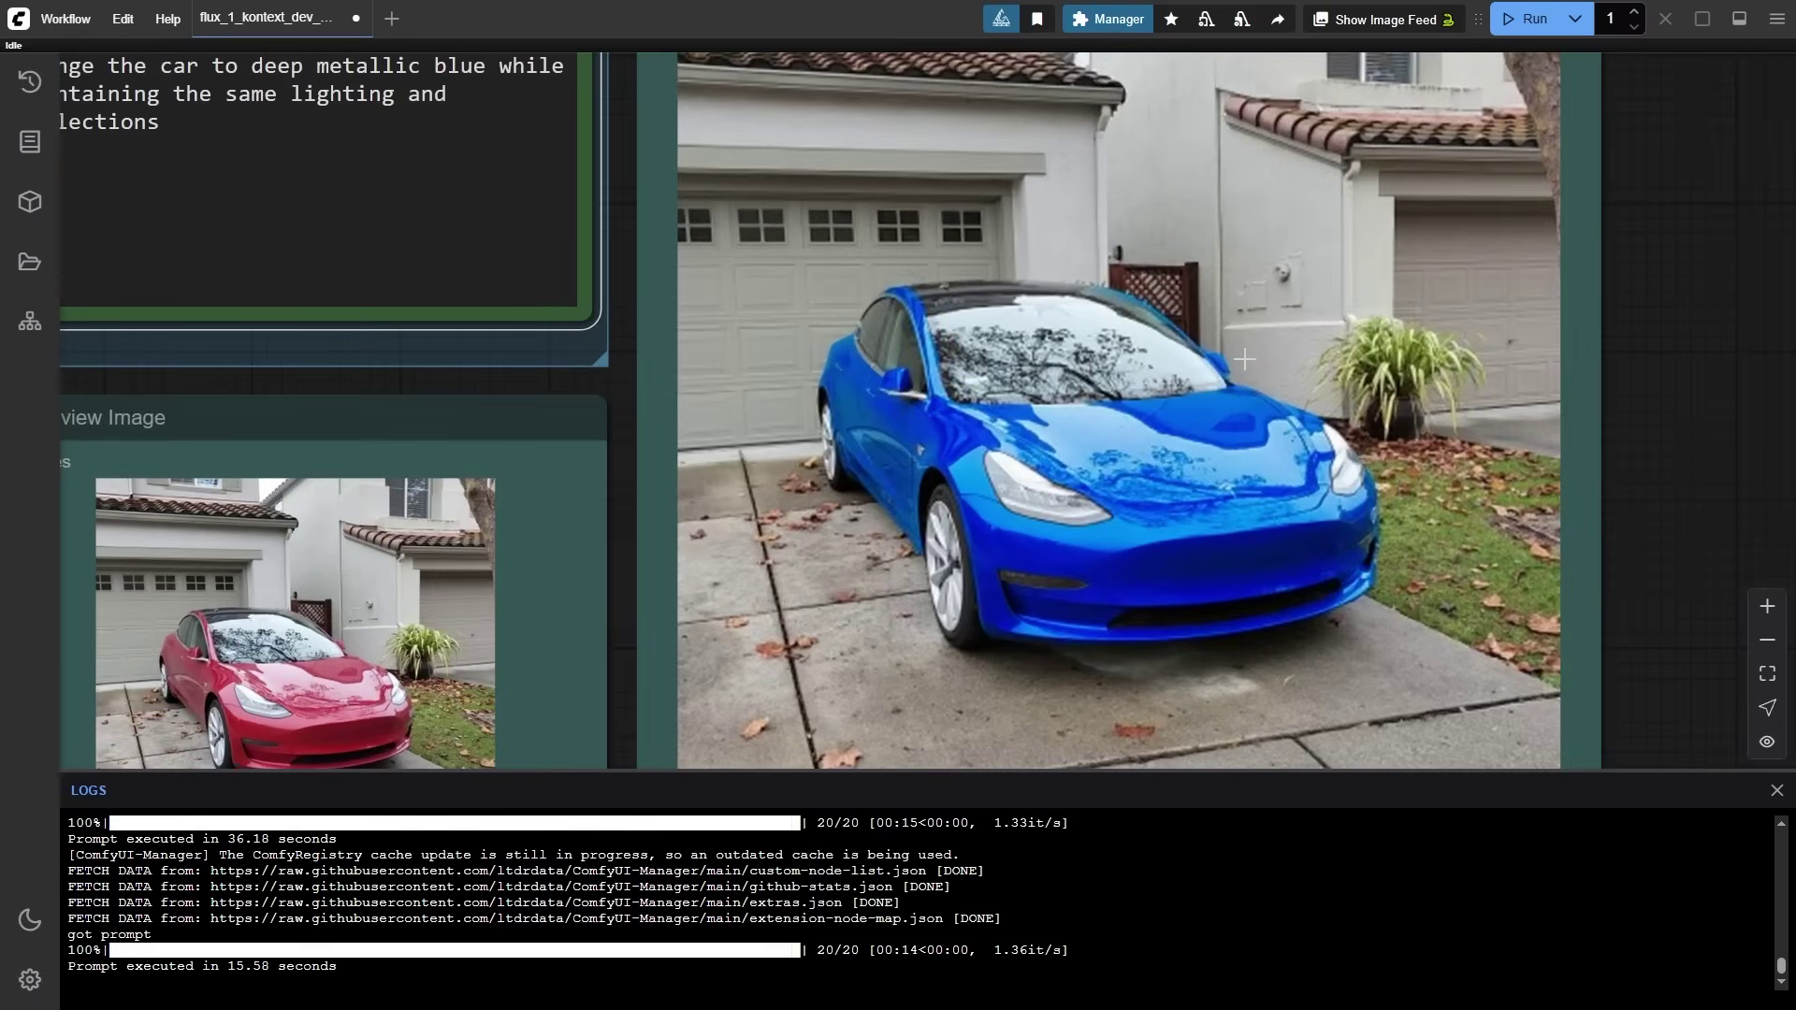
pyautogui.scroll(-1, 1244, 358)
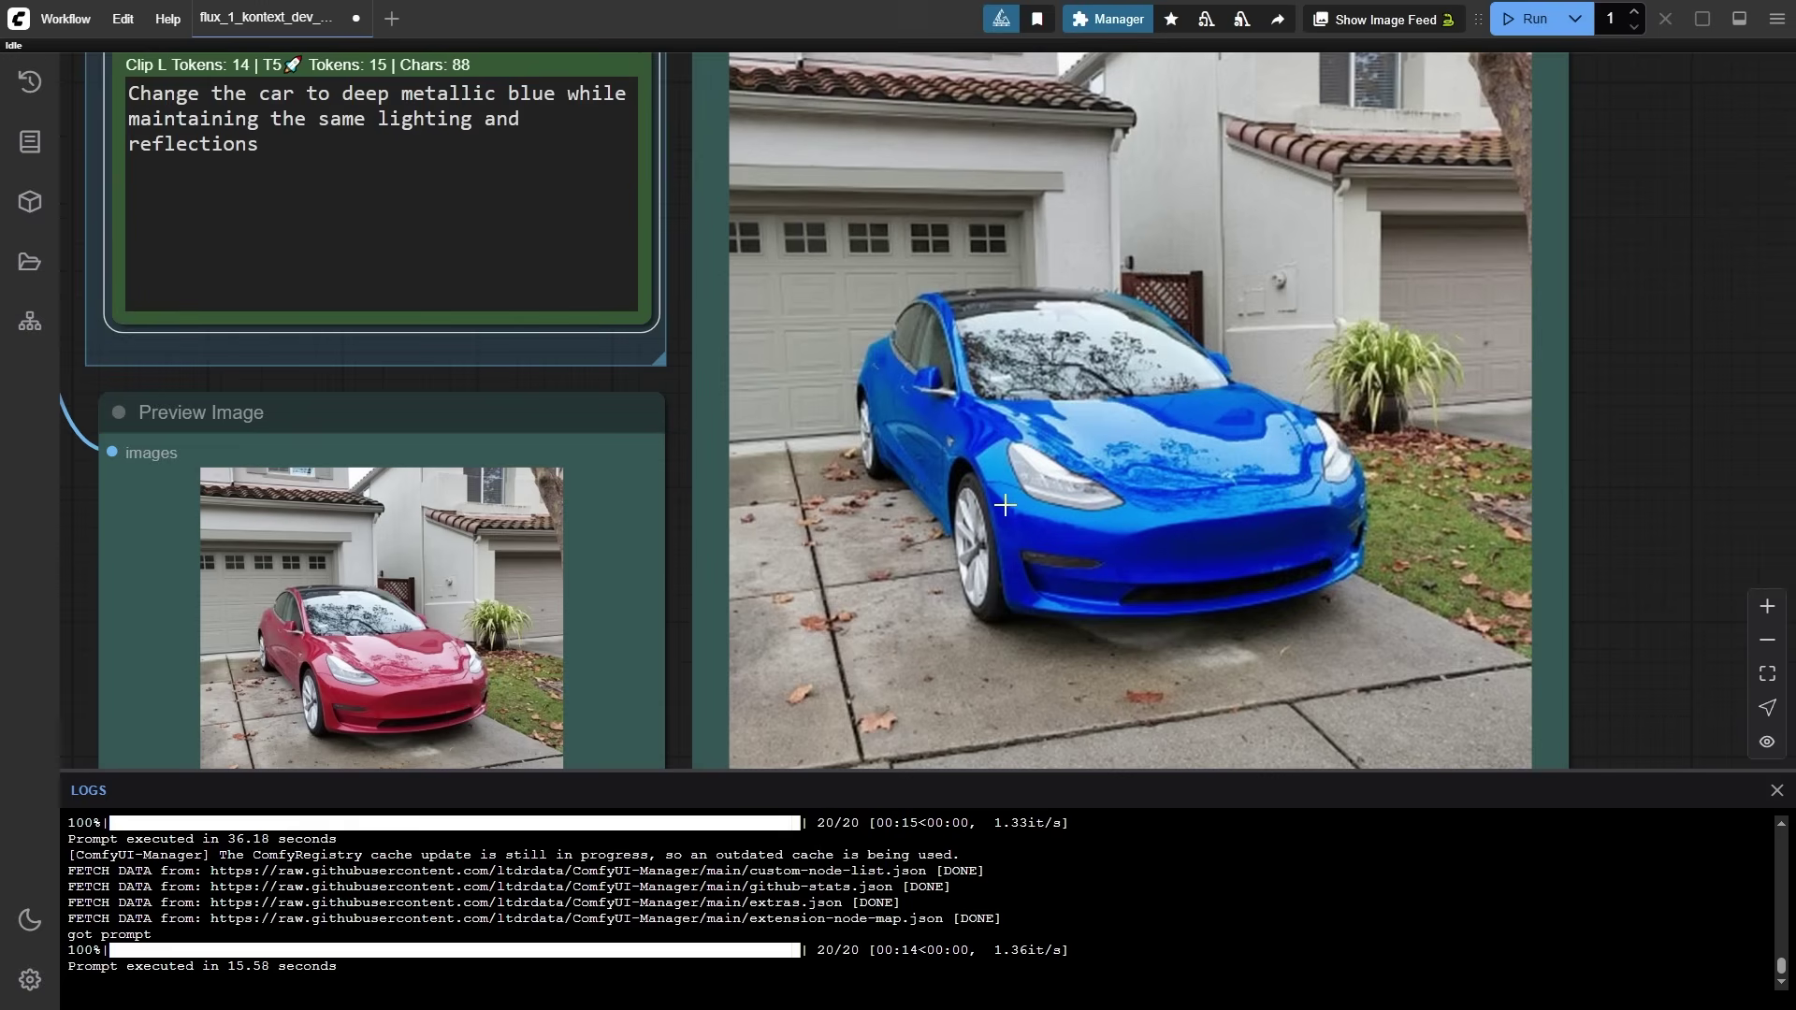
pyautogui.doubleClick(554, 94)
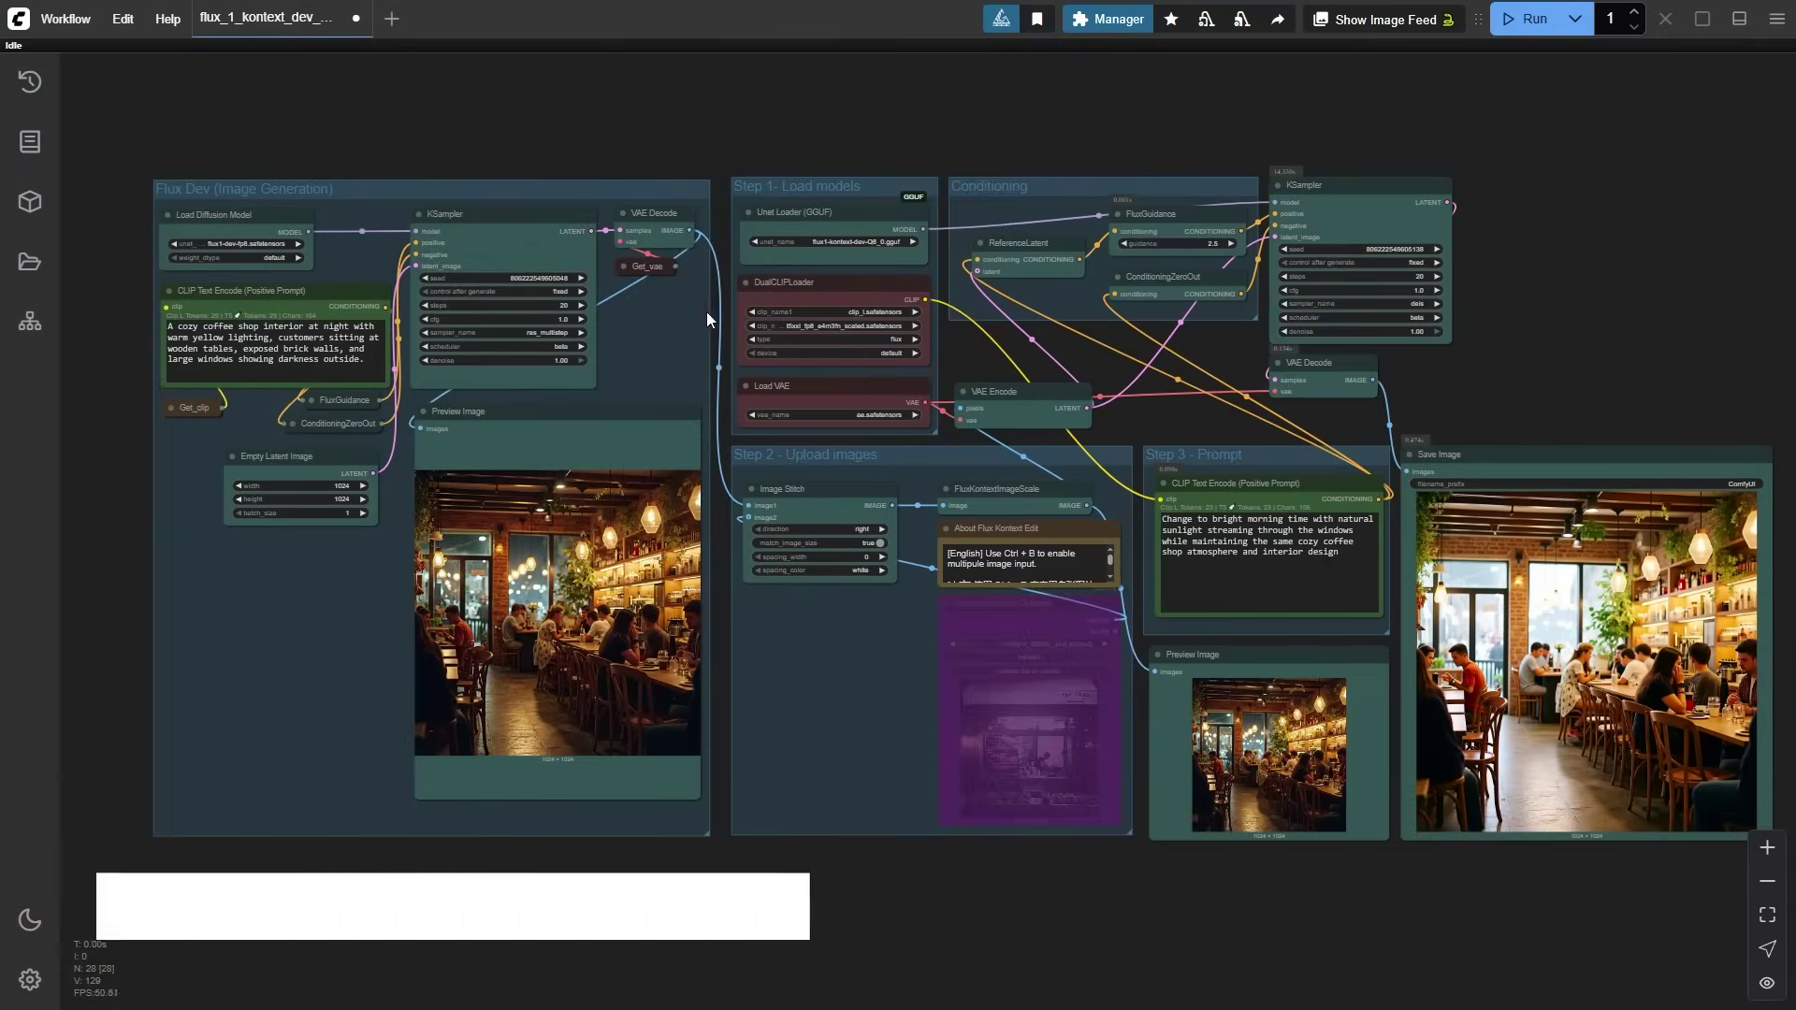
# - Review the coffee shop's morning-light prompt and bring the original and relit comparison into view
pyautogui.scroll(5, 144, 499)
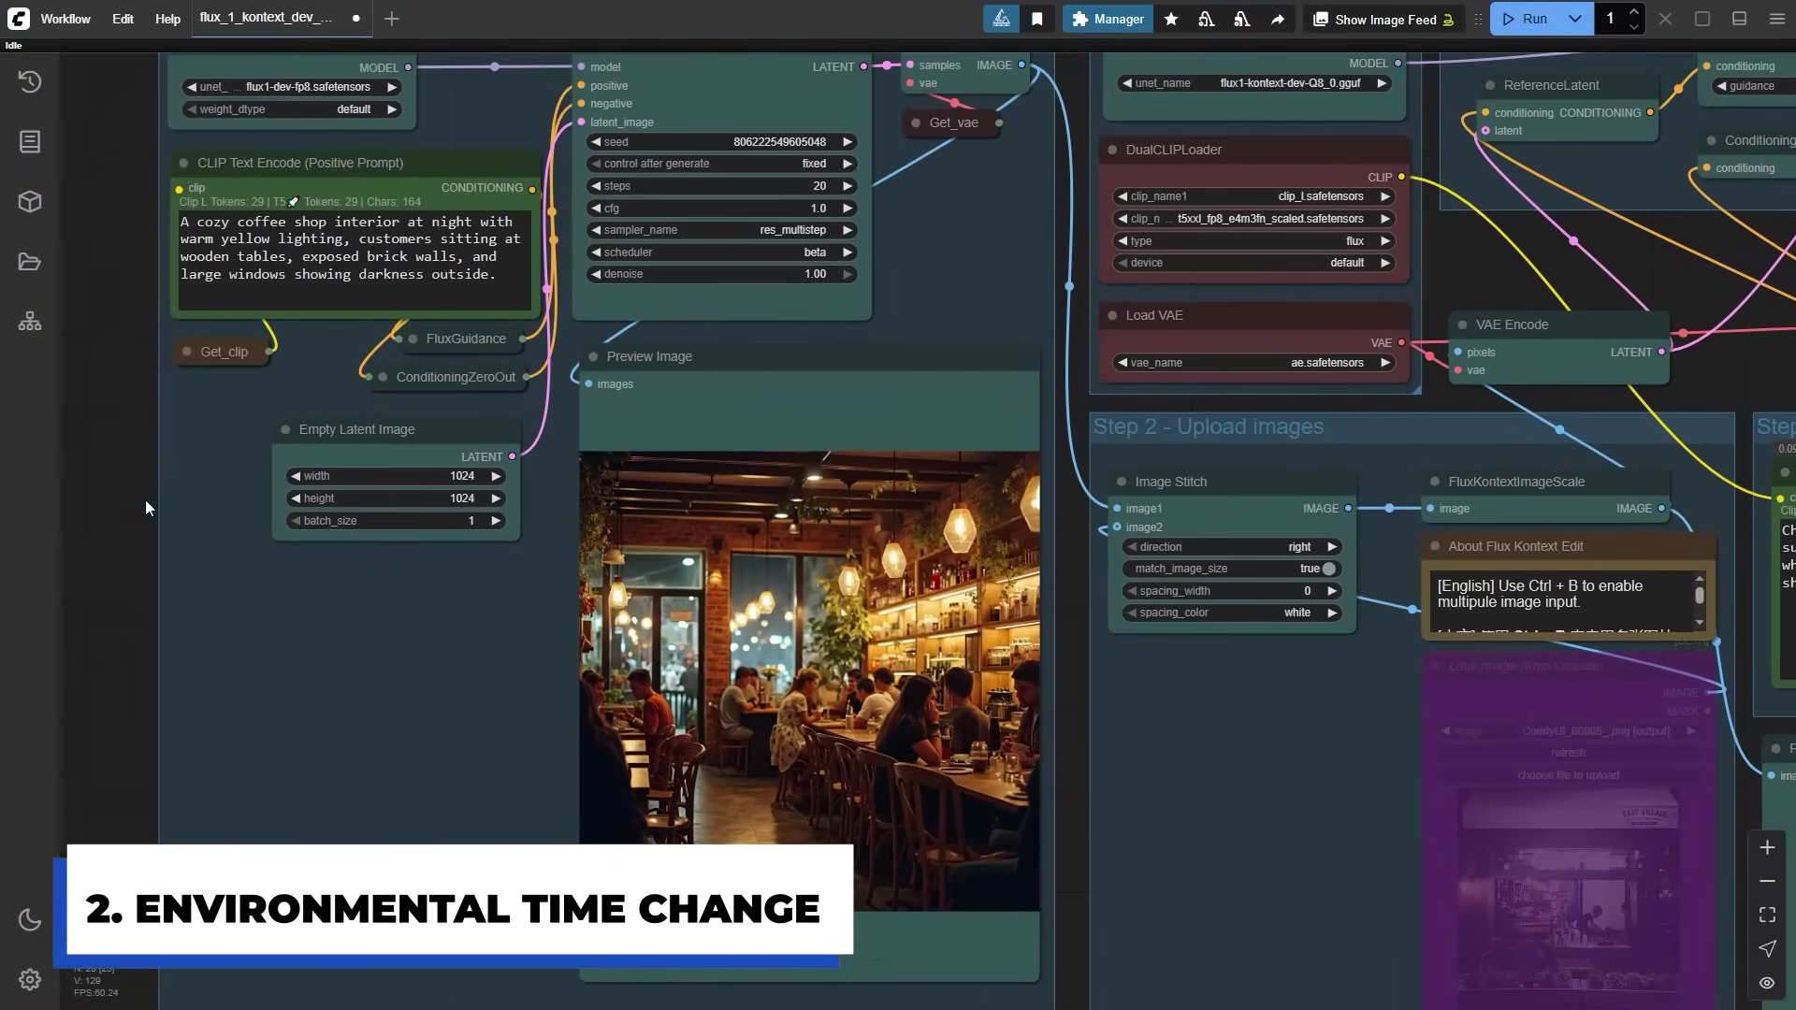
pyautogui.scroll(3, 91, 577)
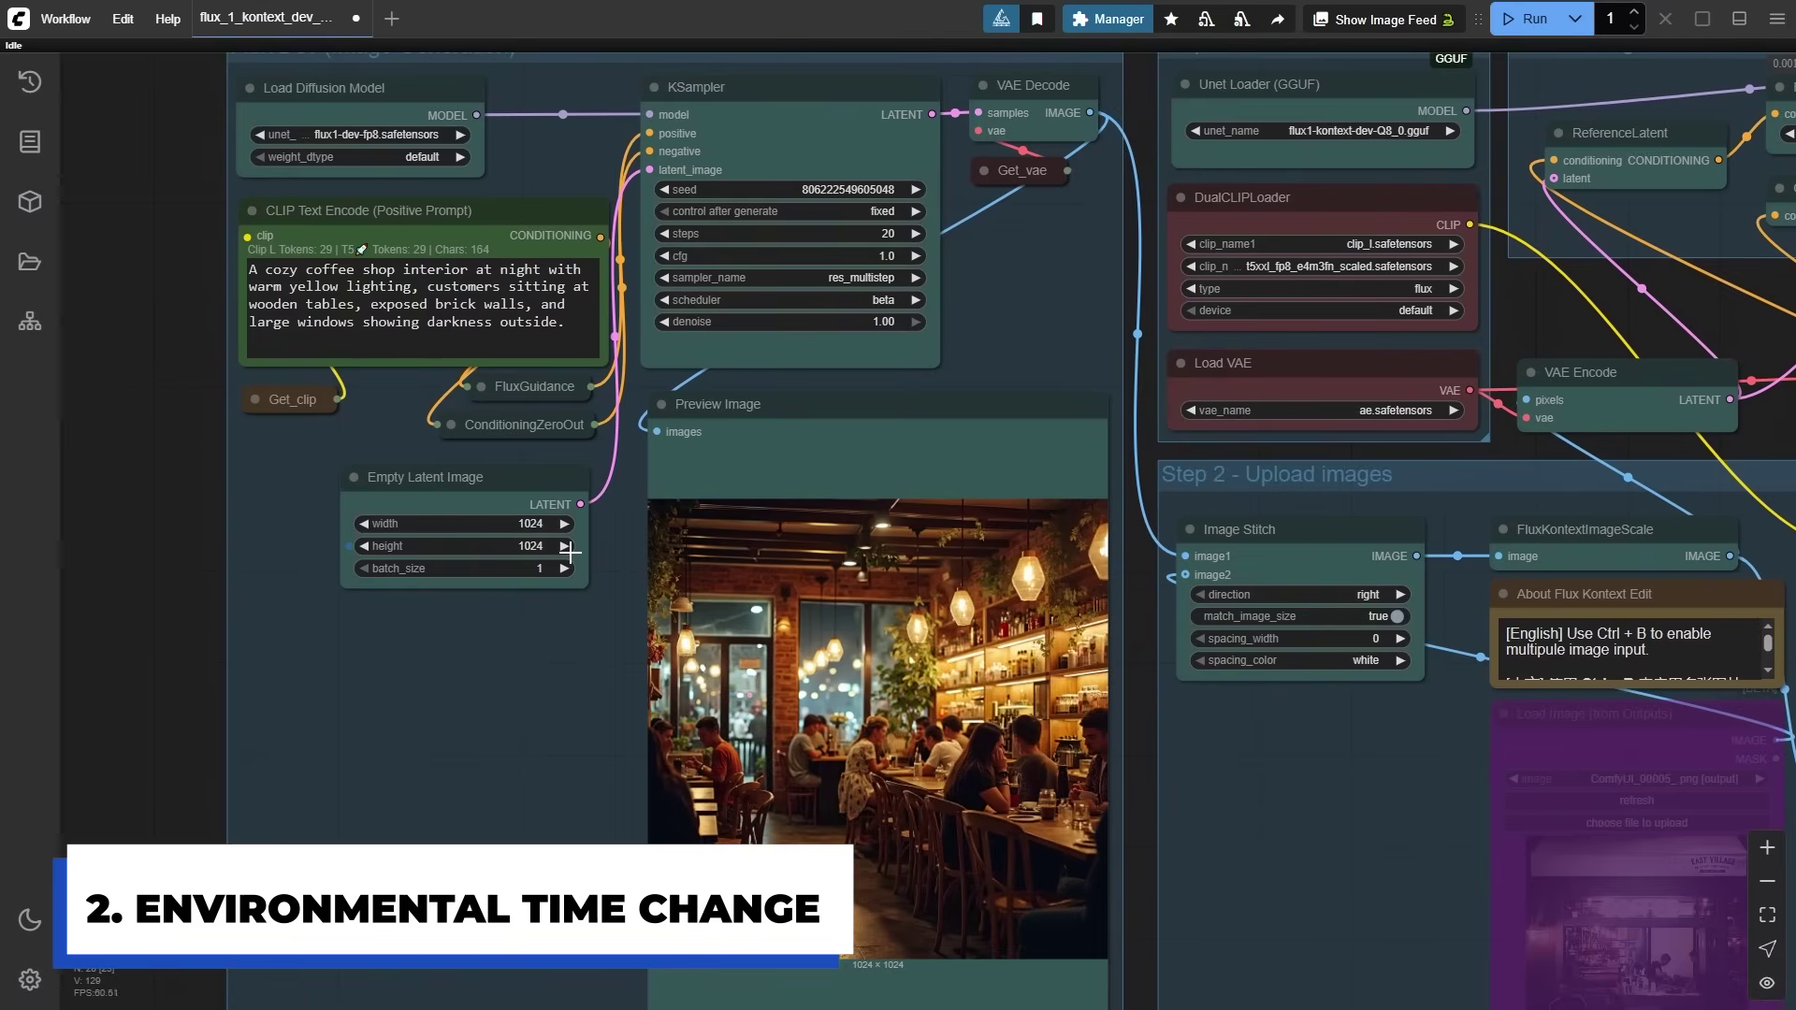
pyautogui.scroll(-8, 569, 551)
pyautogui.scroll(4, 867, 798)
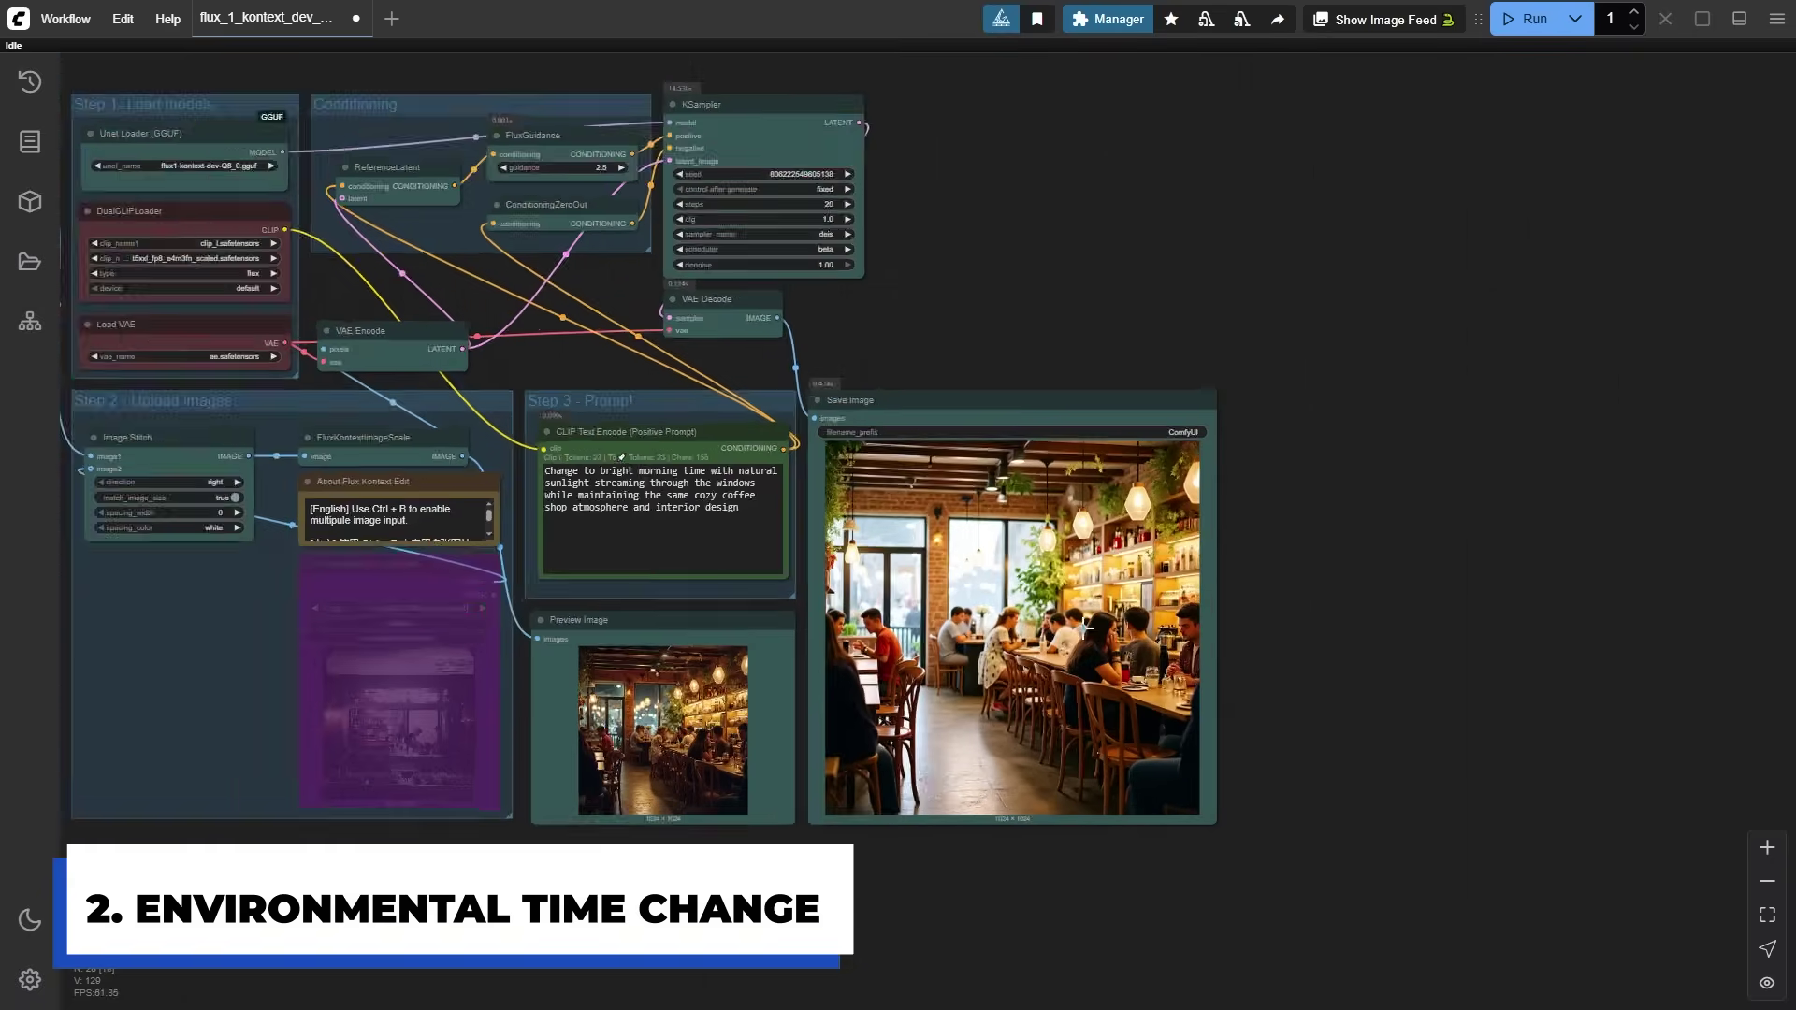
pyautogui.scroll(4, 1086, 629)
pyautogui.scroll(-1, 970, 624)
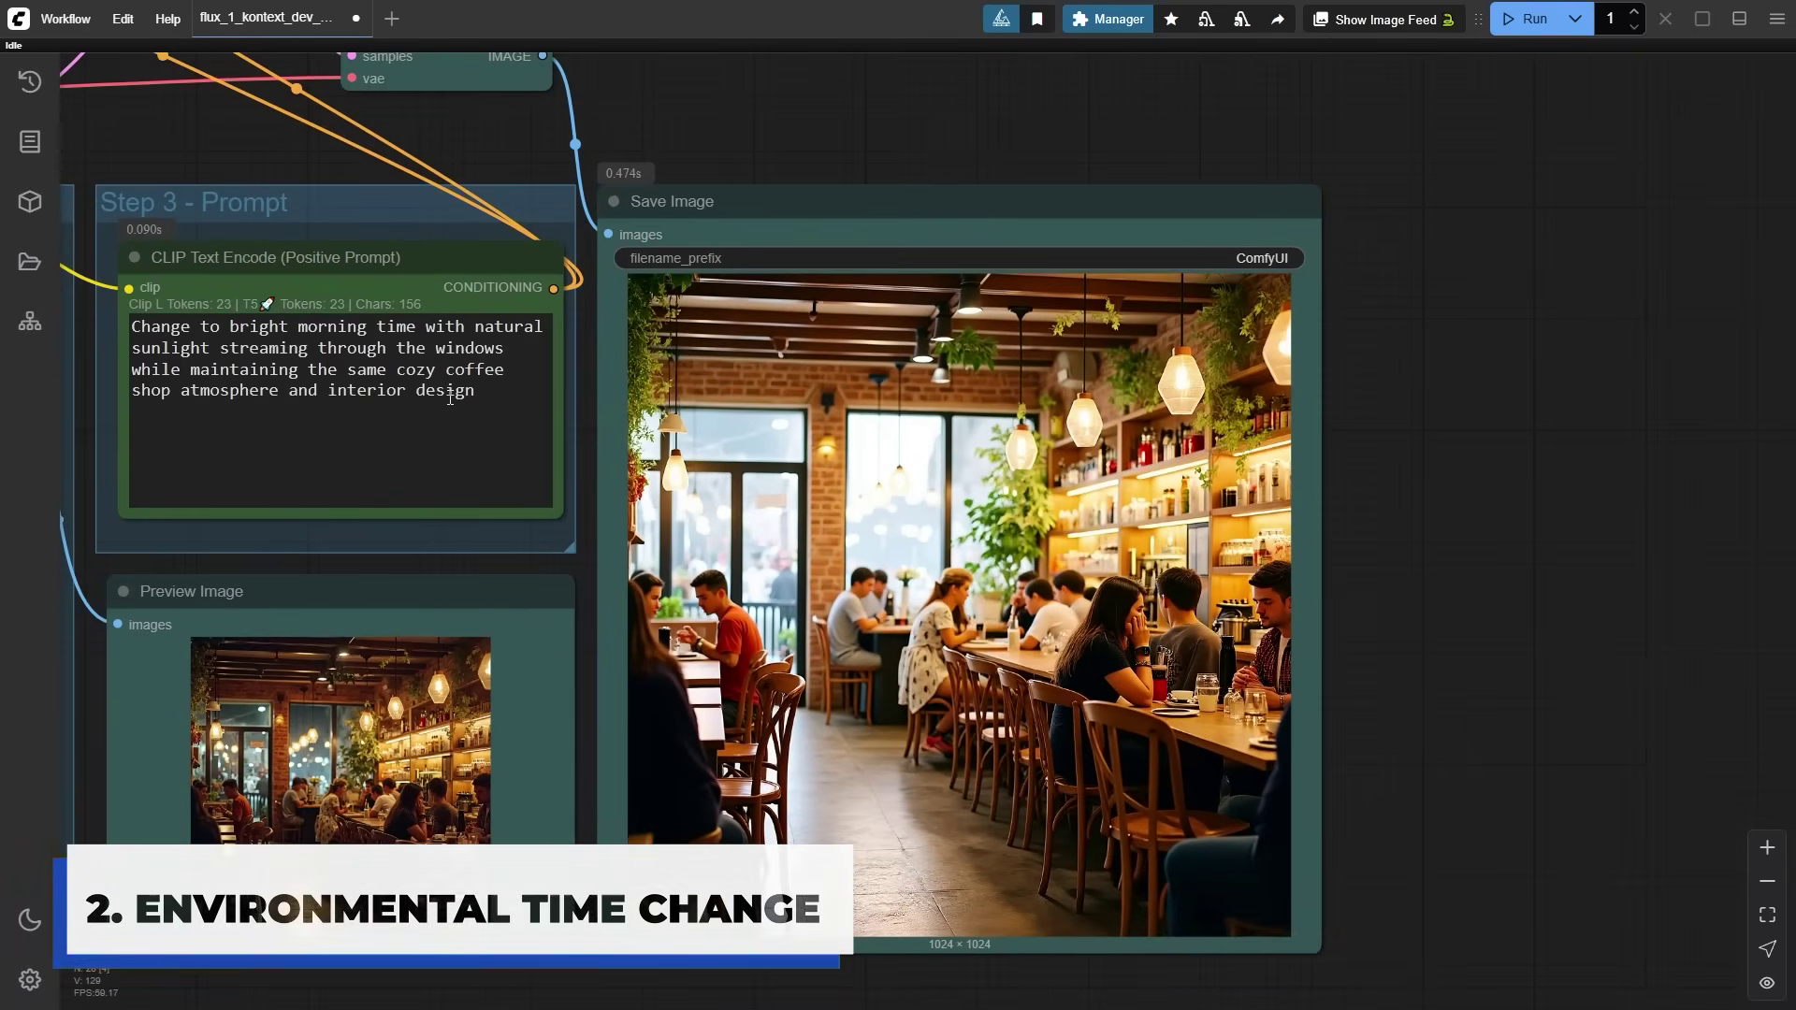
pyautogui.moveTo(134, 327); pyautogui.dragTo(497, 381)
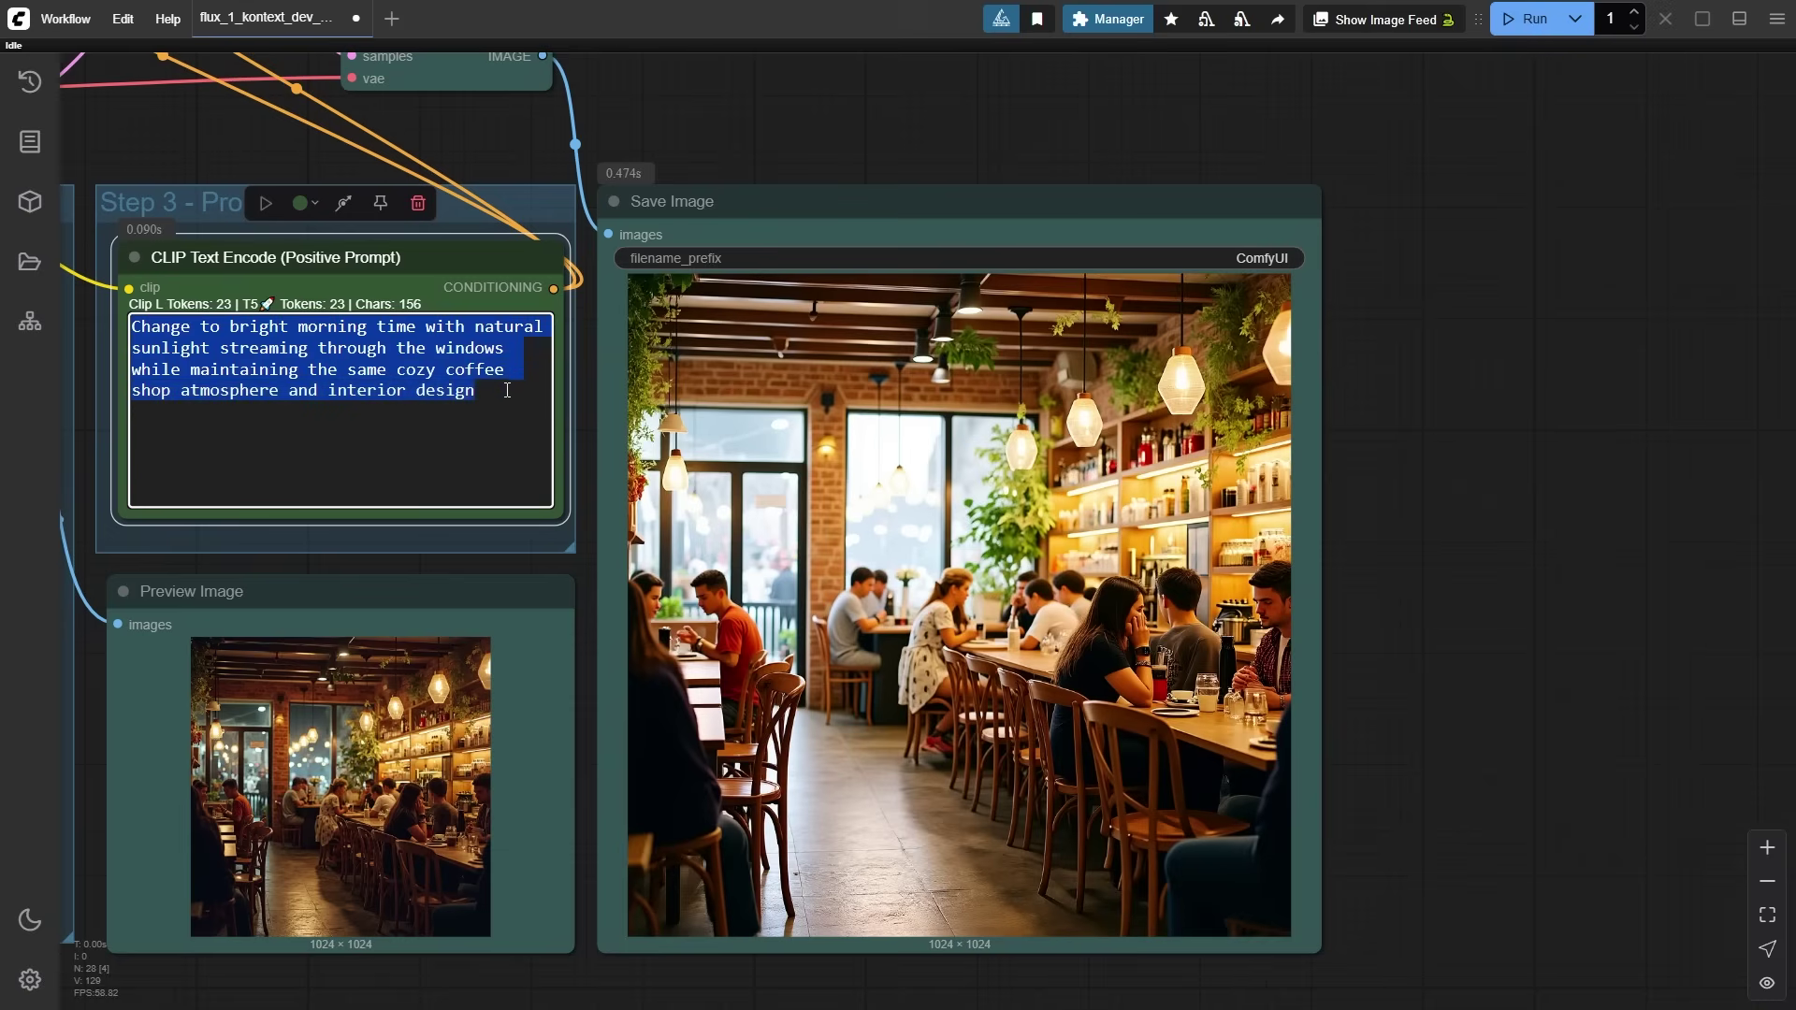
pyautogui.click(506, 391)
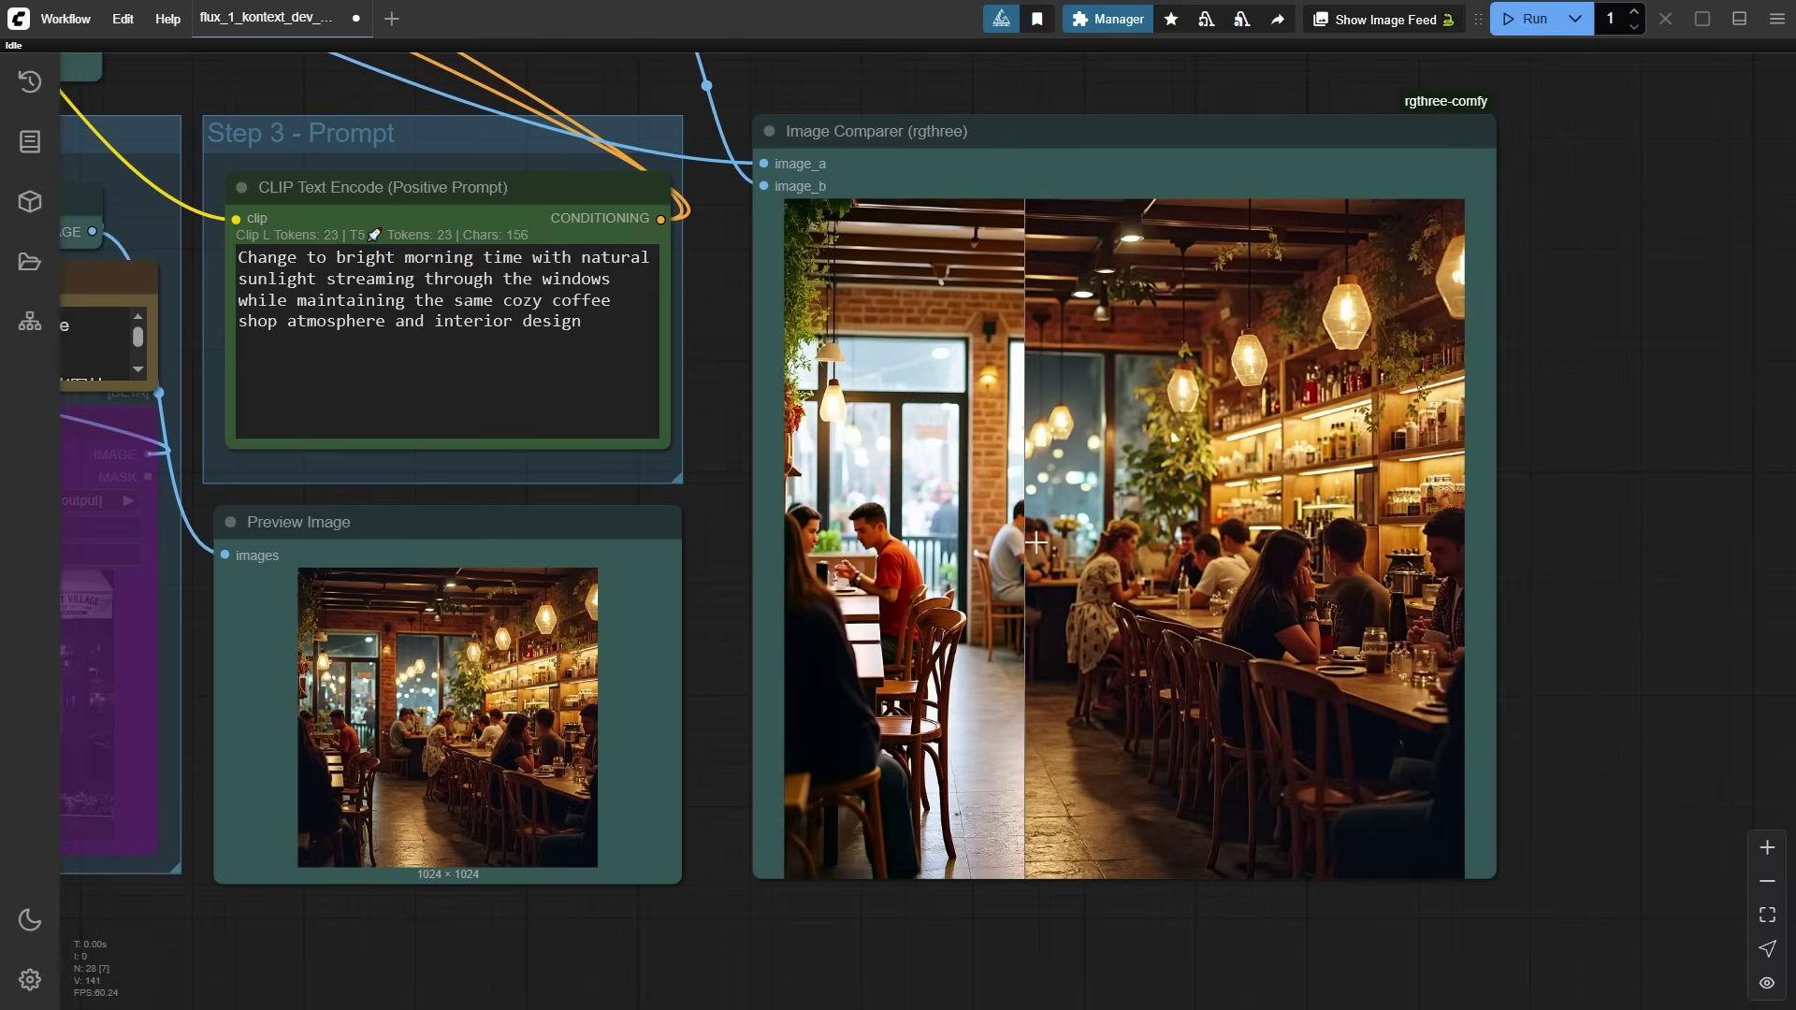
pyautogui.press('.')
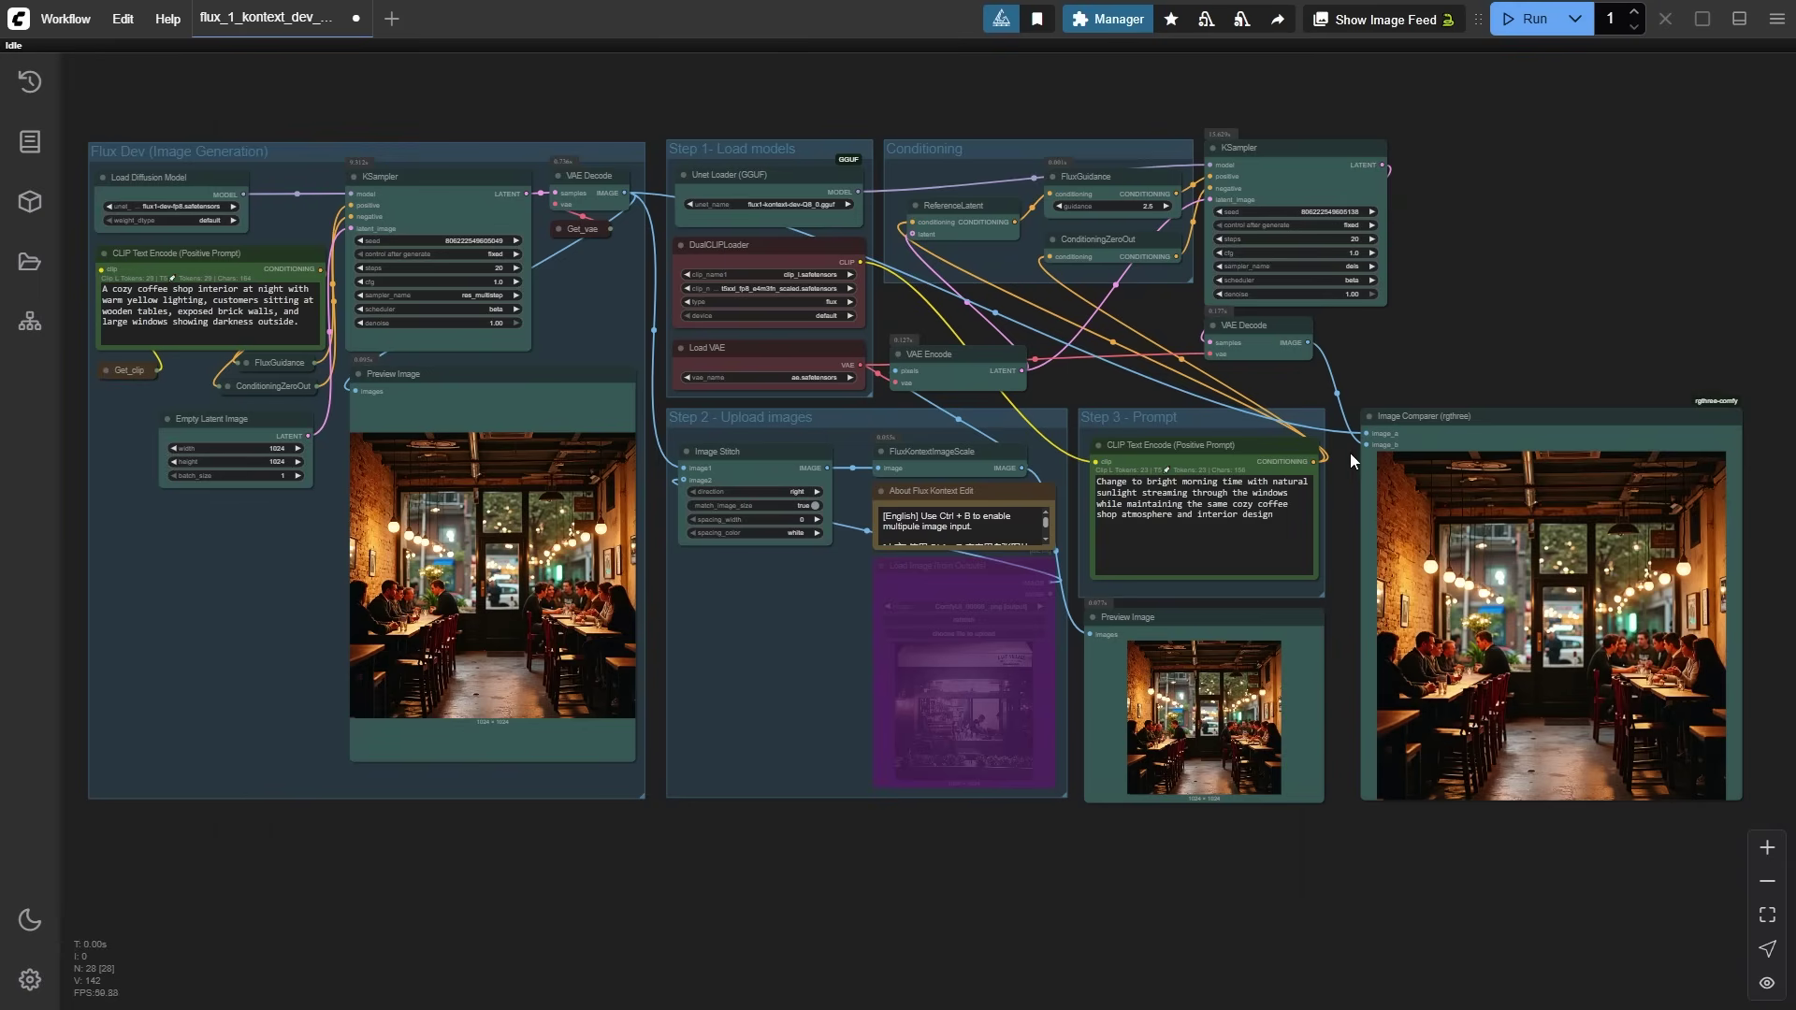
pyautogui.scroll(8, 1347, 711)
pyautogui.moveTo(1335, 710); pyautogui.dragTo(786, 749)
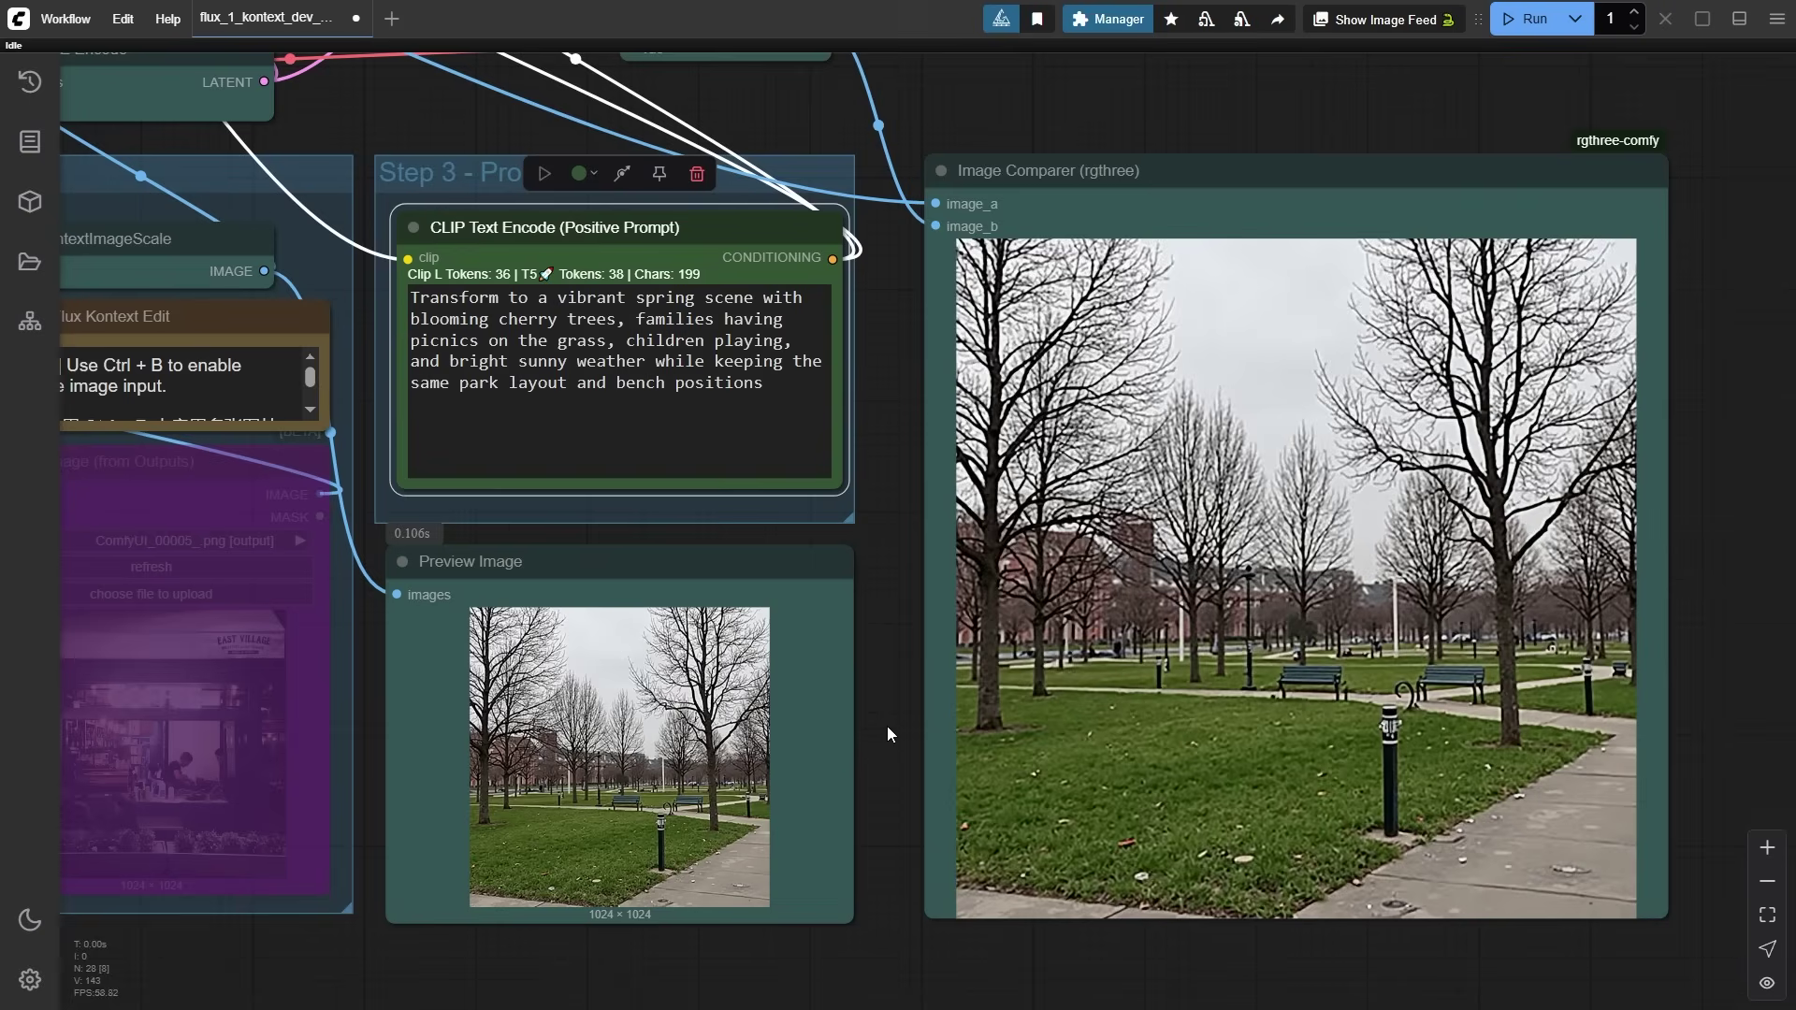
# - Slide the Image Comparer divider to compare the bare park with its cherry-blossom spring version
pyautogui.moveTo(755, 695); pyautogui.dragTo(886, 726)
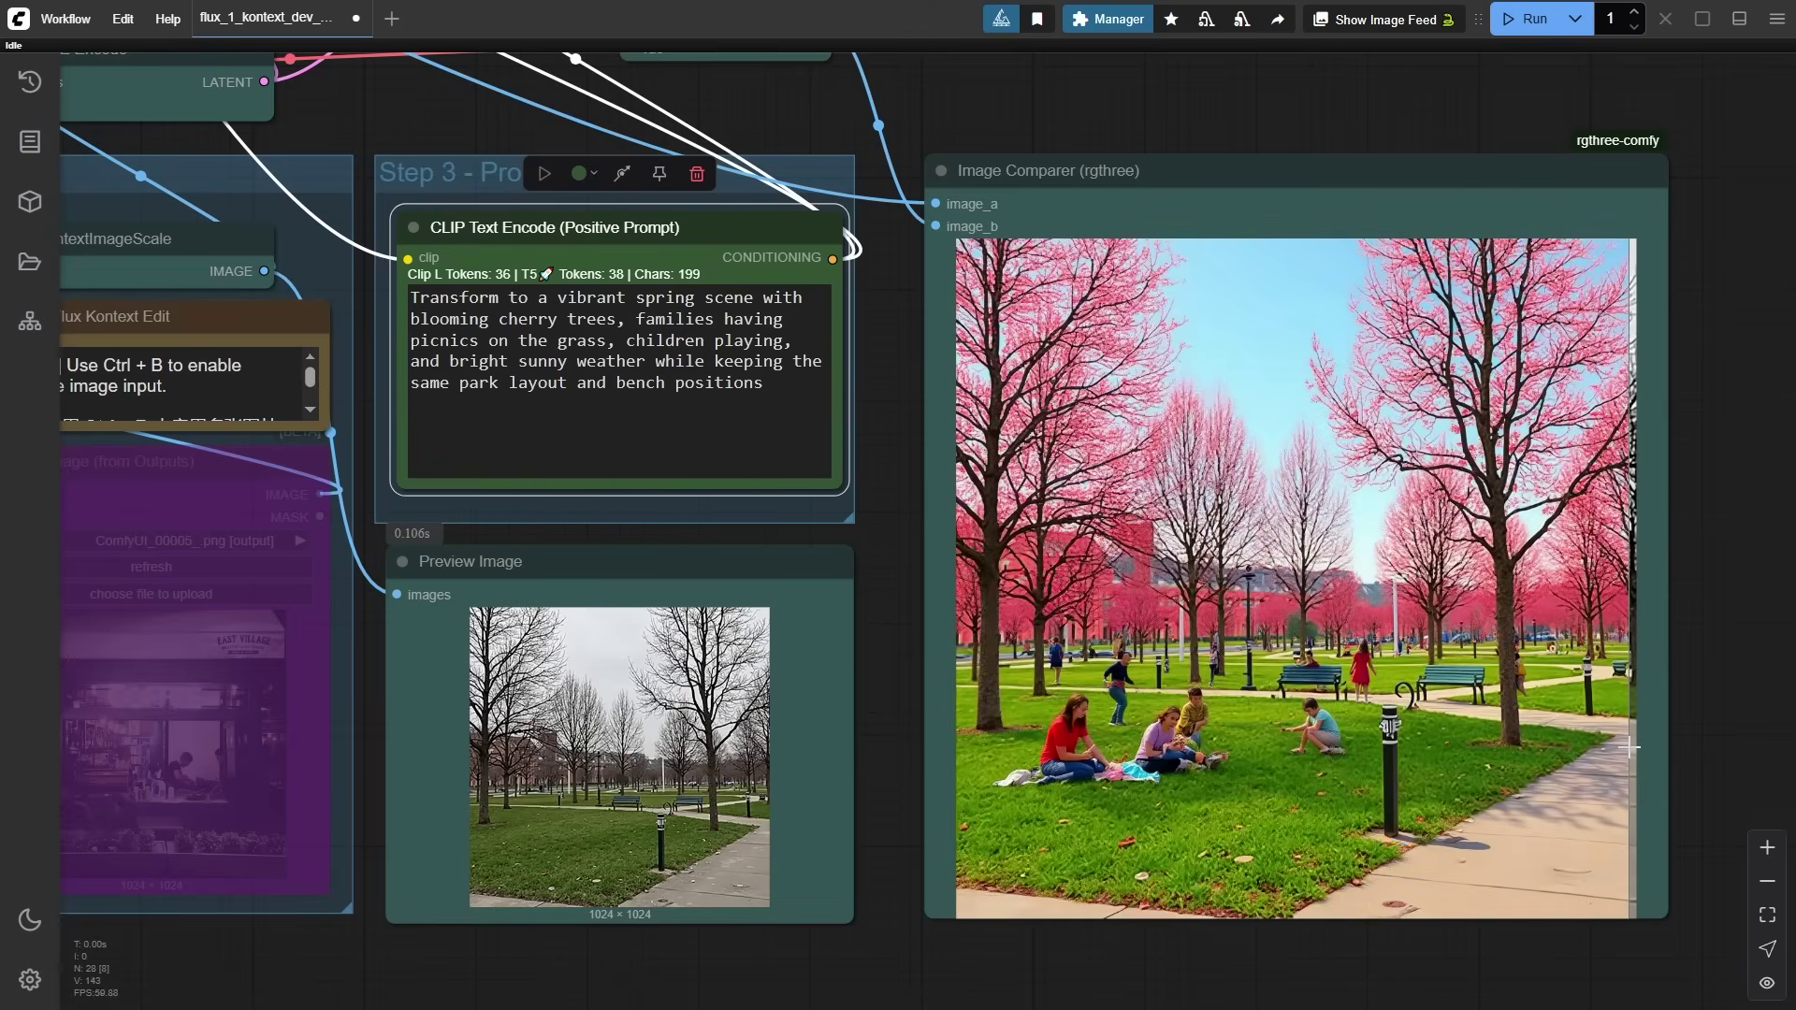
pyautogui.scroll(-3, 1629, 746)
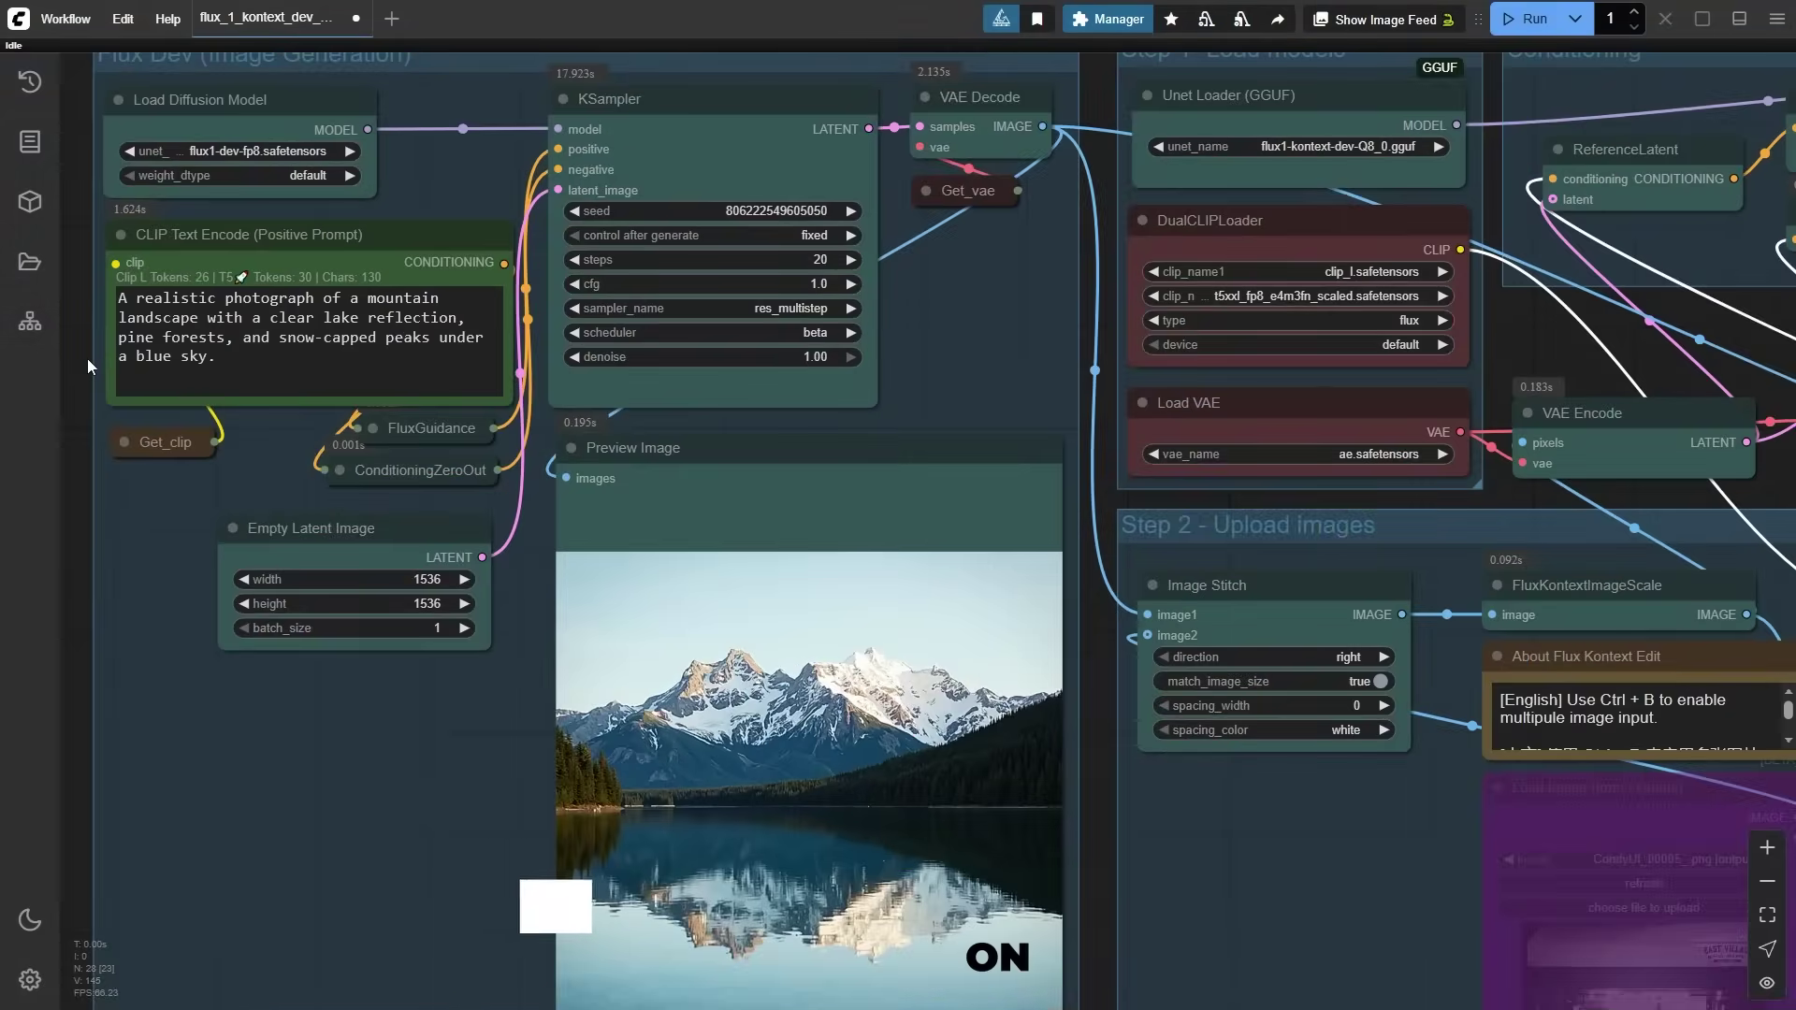
# - Pan and zoom the workflow to view the style-transfer preview and comparison images
pyautogui.scroll(3, 87, 357)
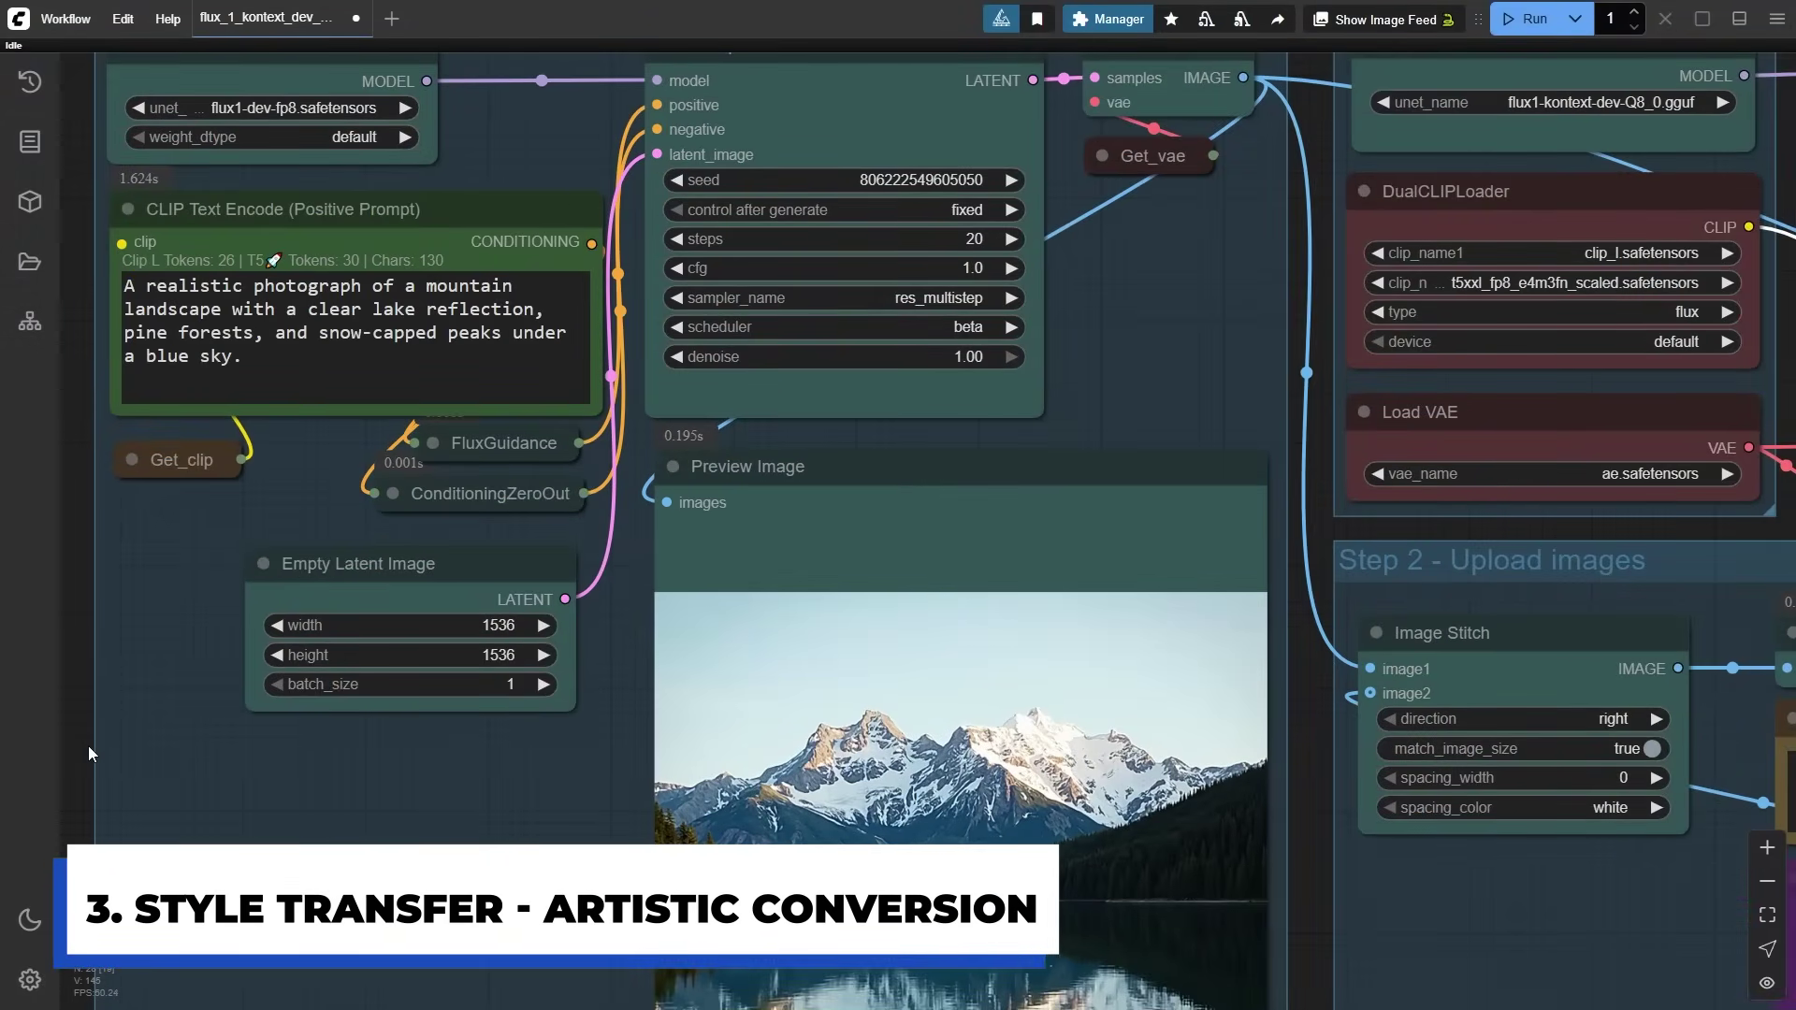
pyautogui.moveTo(69, 732); pyautogui.dragTo(44, 501)
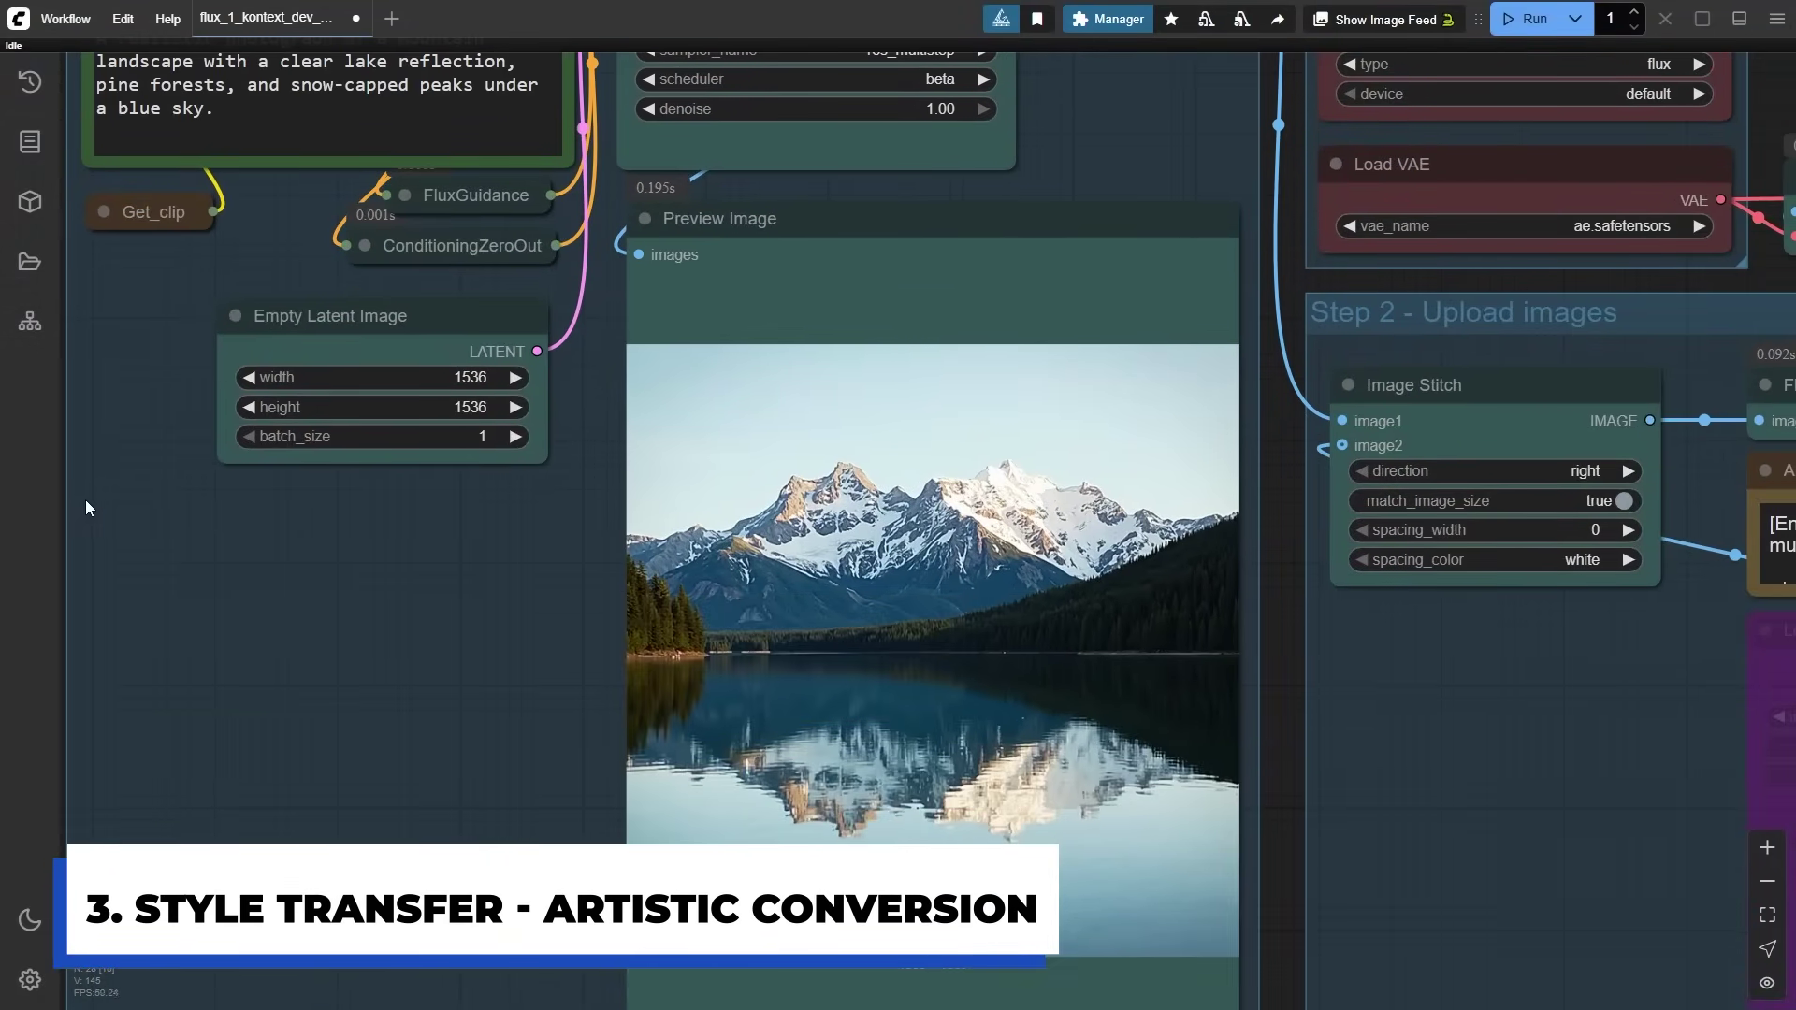
pyautogui.scroll(-5, 760, 783)
pyautogui.scroll(6, 1164, 381)
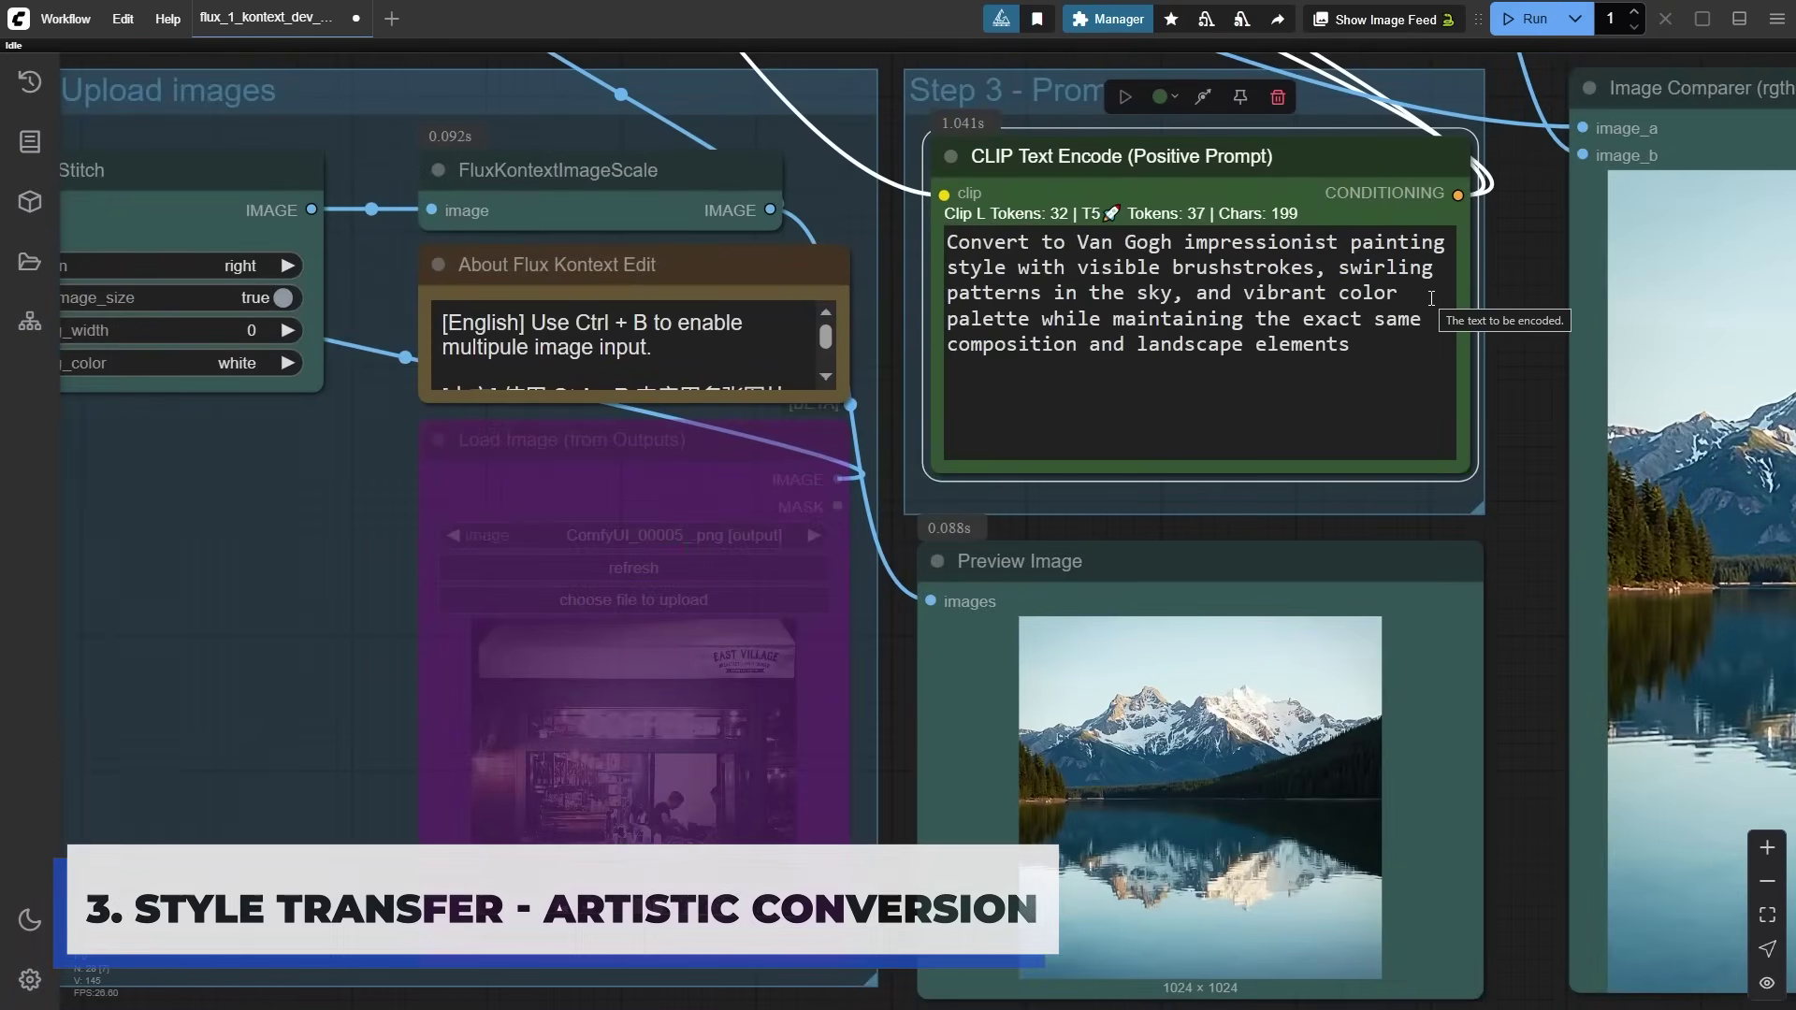
pyautogui.scroll(-5, 911, 395)
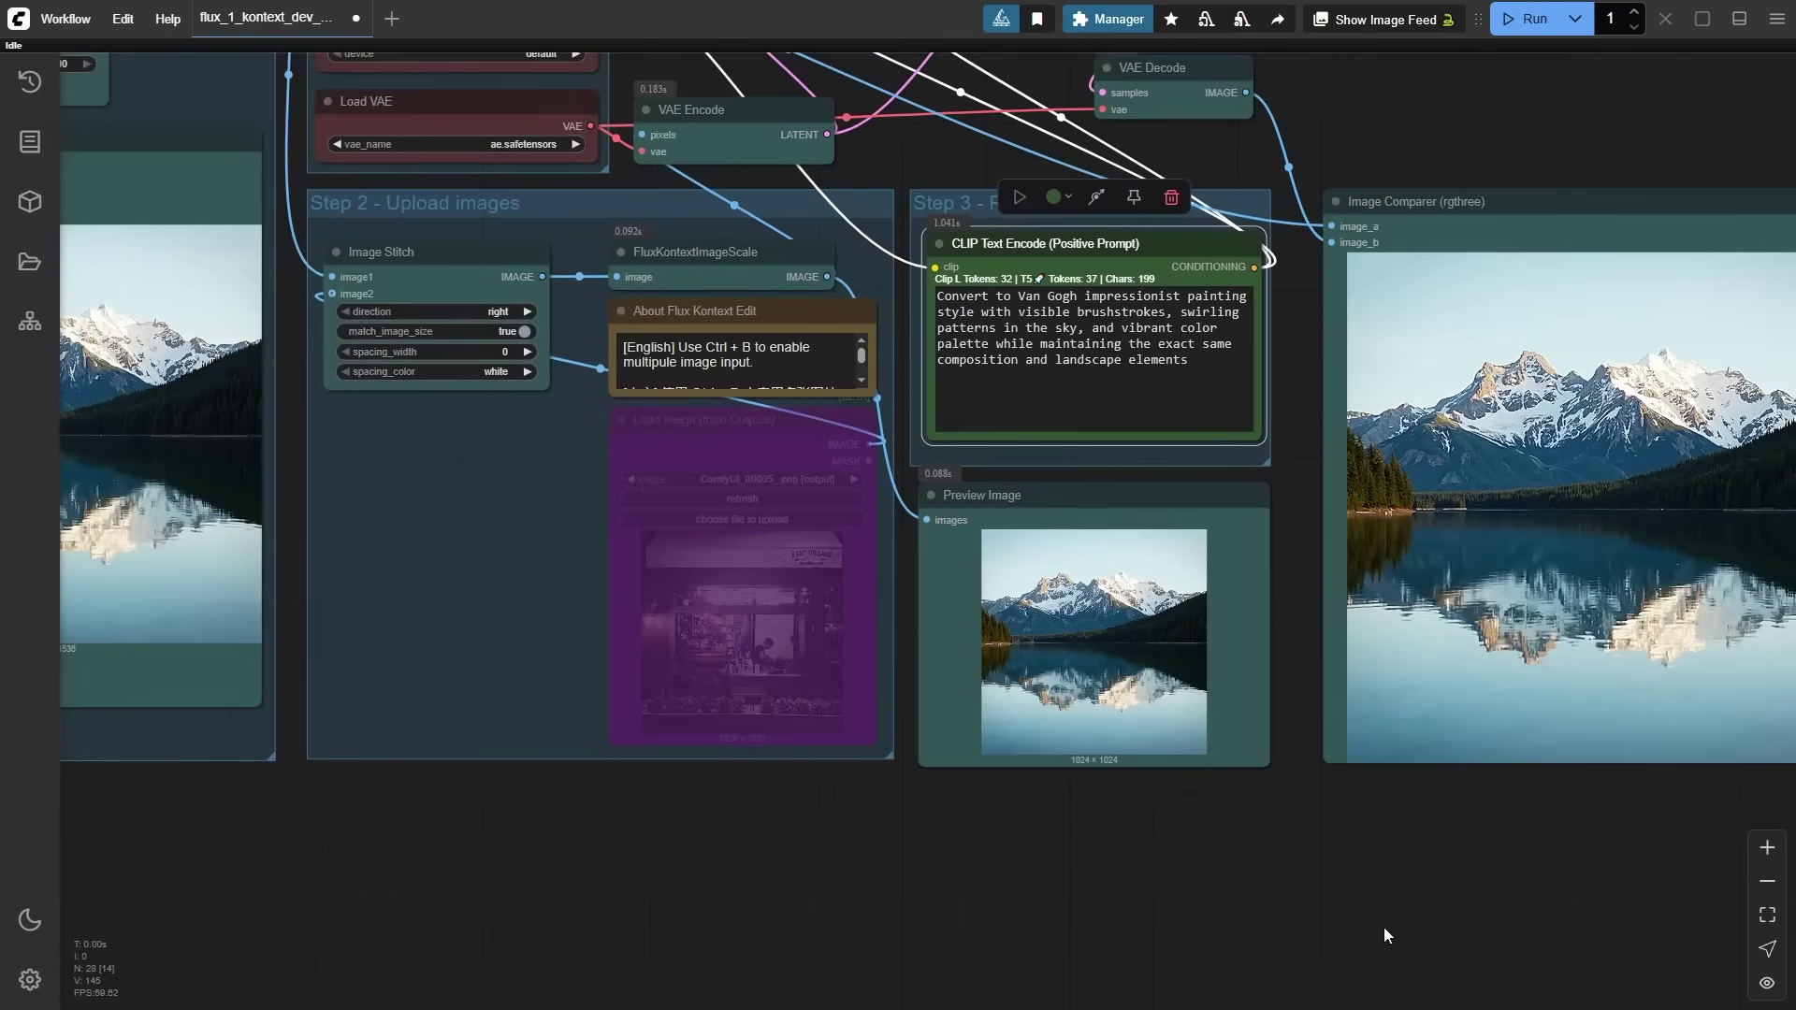
pyautogui.moveTo(1383, 927); pyautogui.dragTo(664, 1005)
pyautogui.scroll(5, 810, 874)
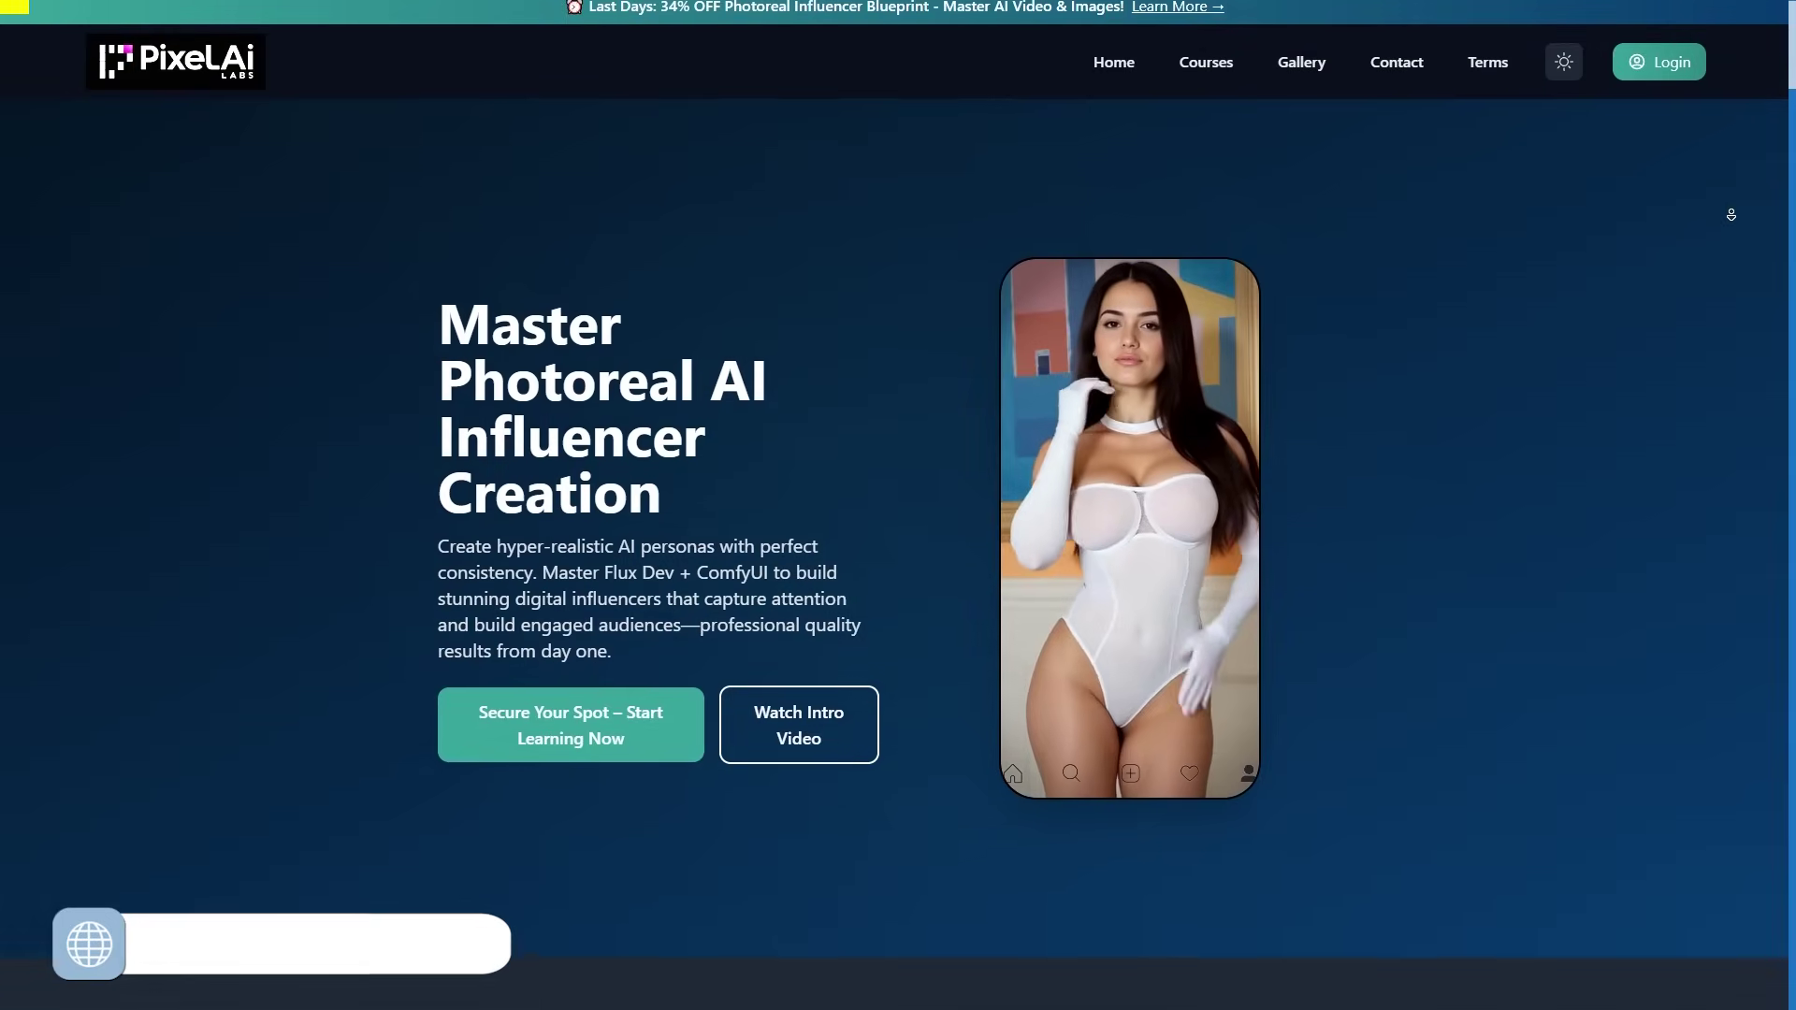
# - Scroll down the Course Content list and open lesson 9, 'Instagram-Ready Workflow (Single Image Mode)'
pyautogui.scroll(-5, 1731, 221)
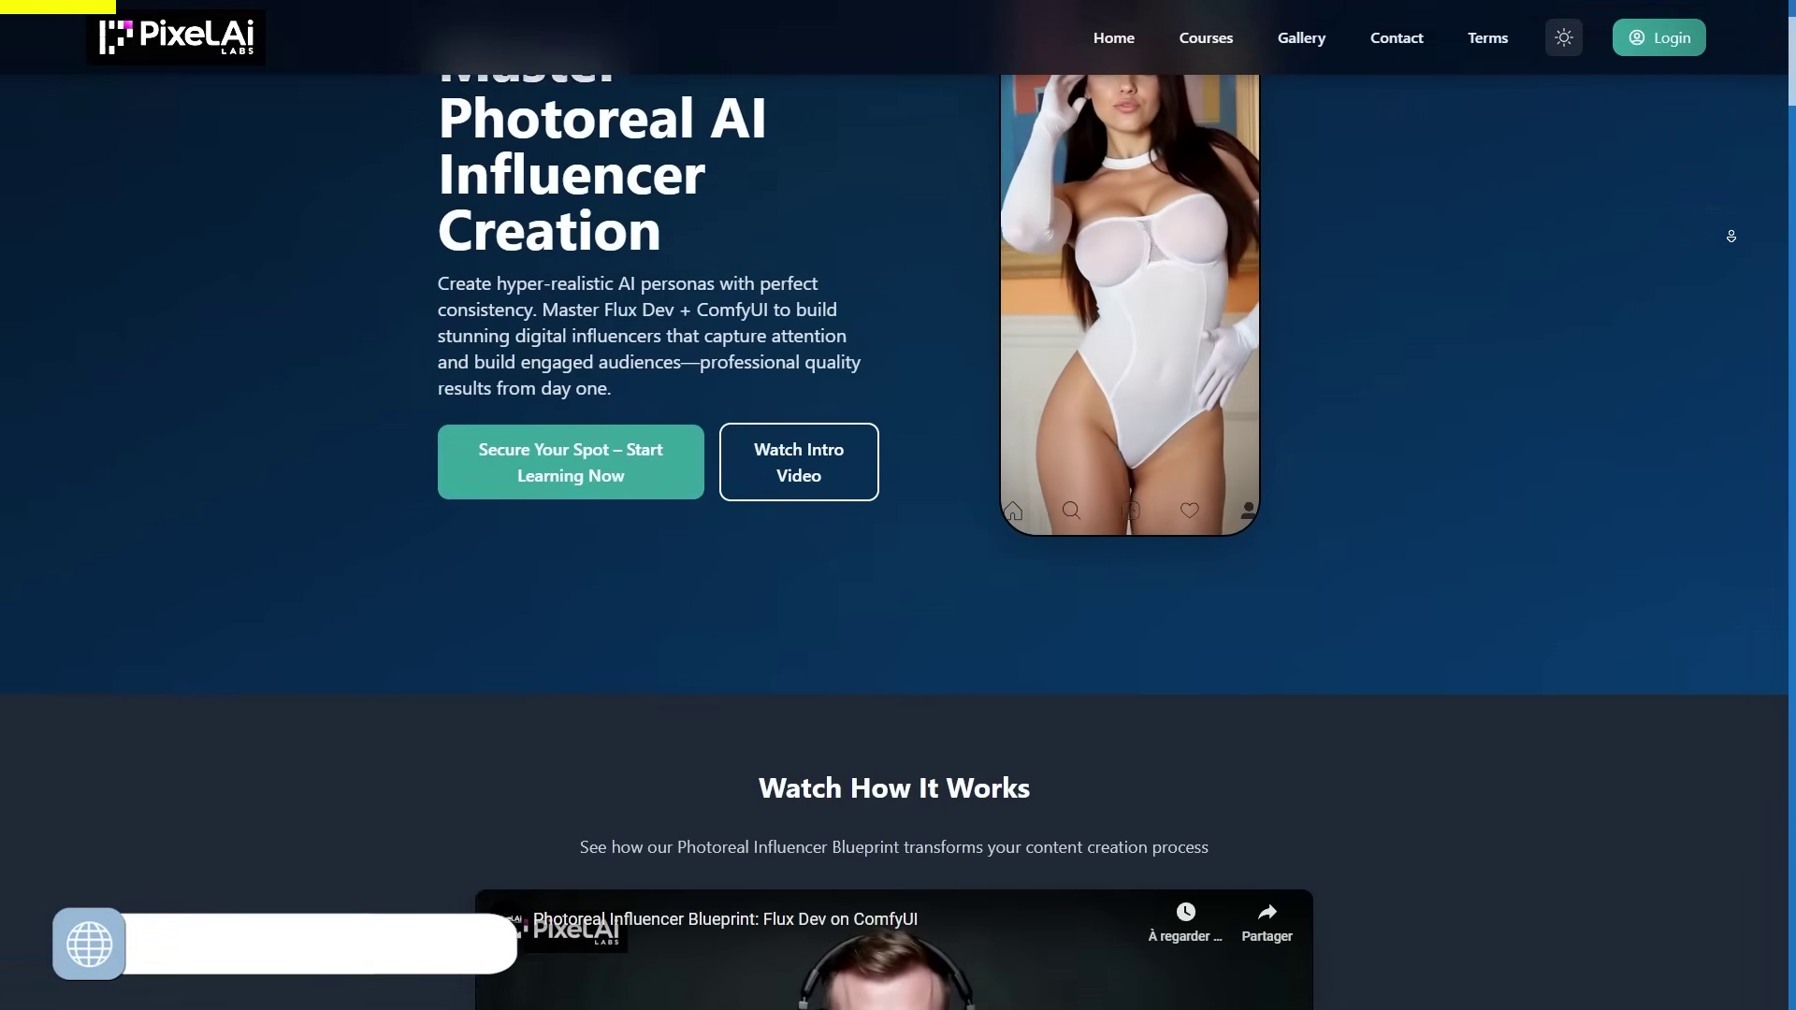
pyautogui.scroll(-7, 1731, 253)
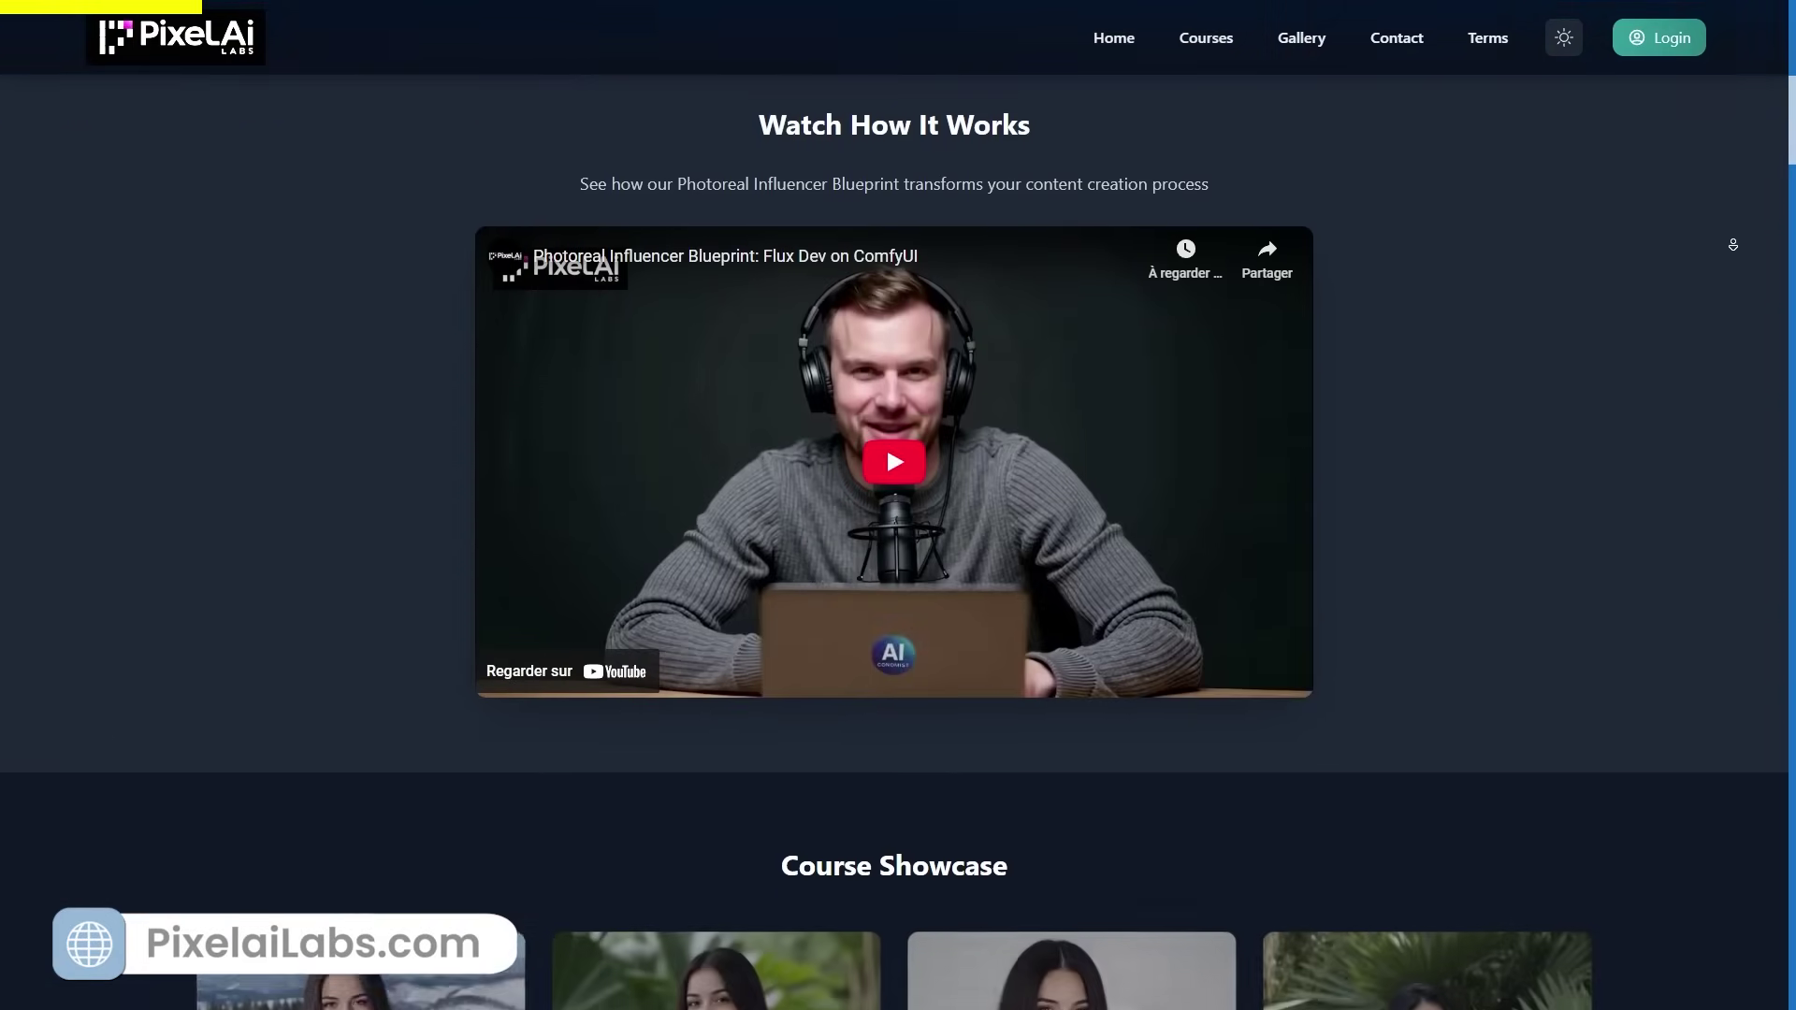
pyautogui.scroll(-6, 1732, 244)
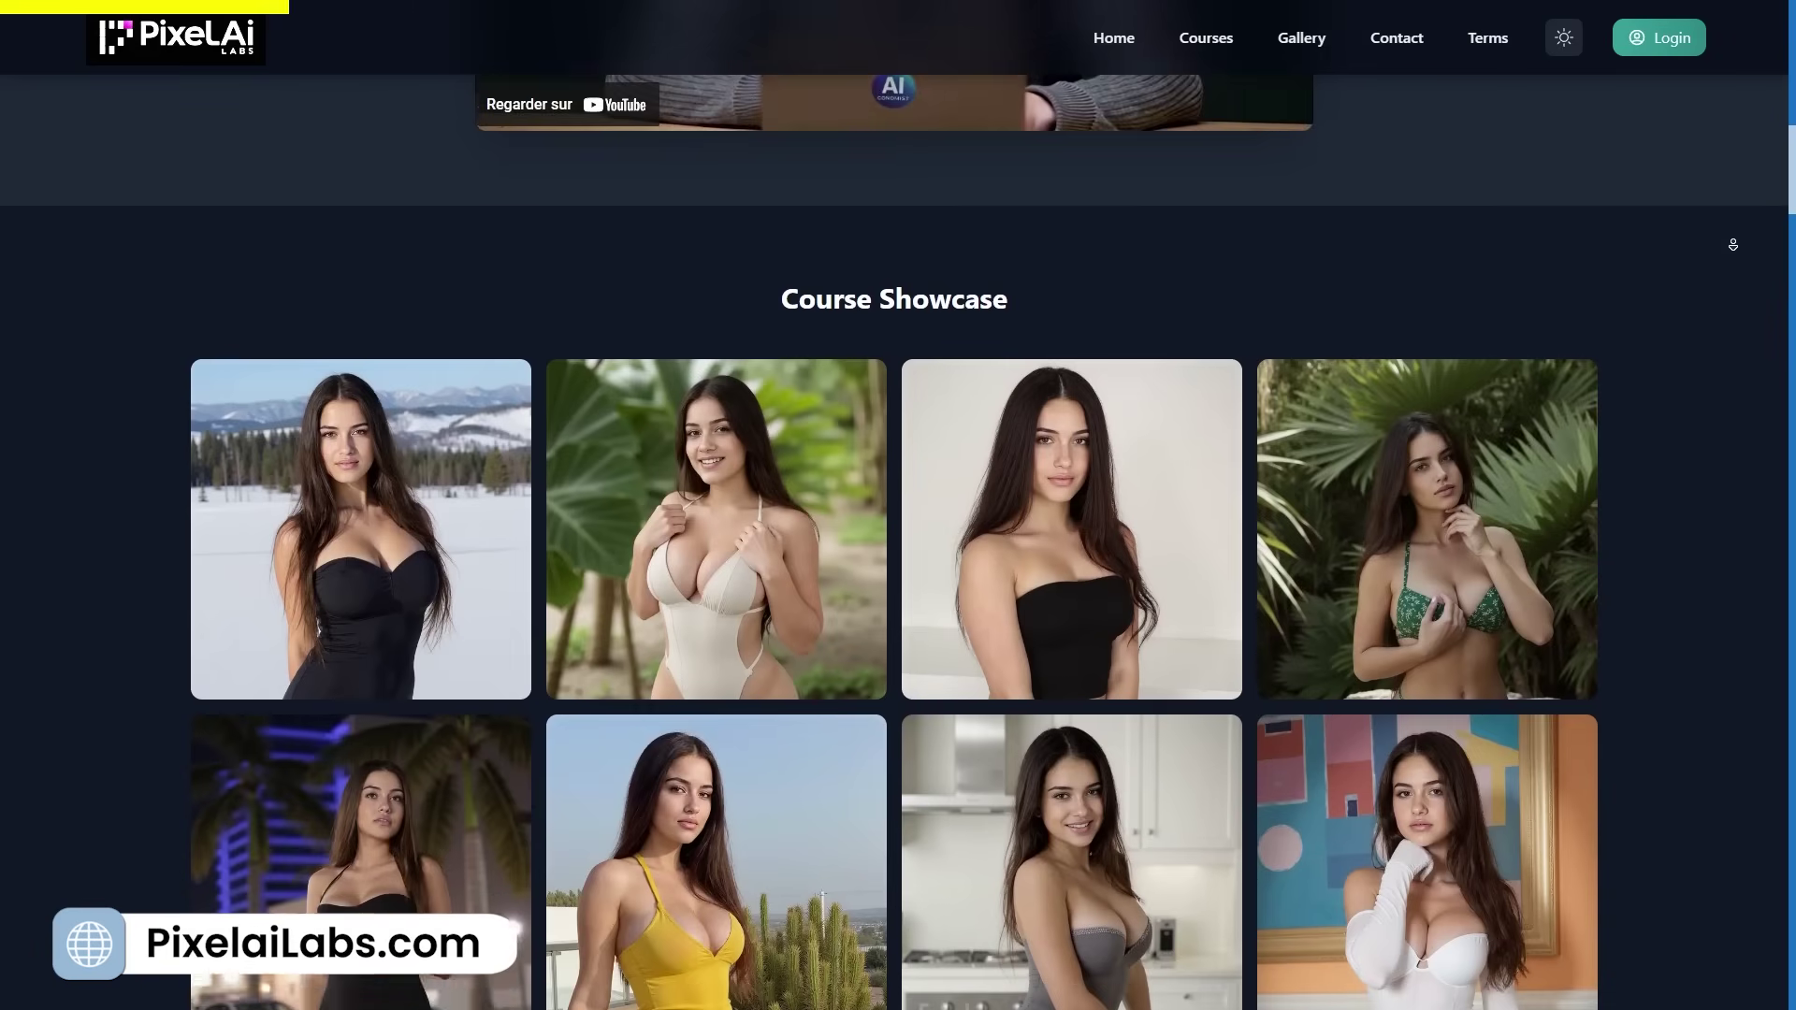
pyautogui.scroll(-3, 1732, 230)
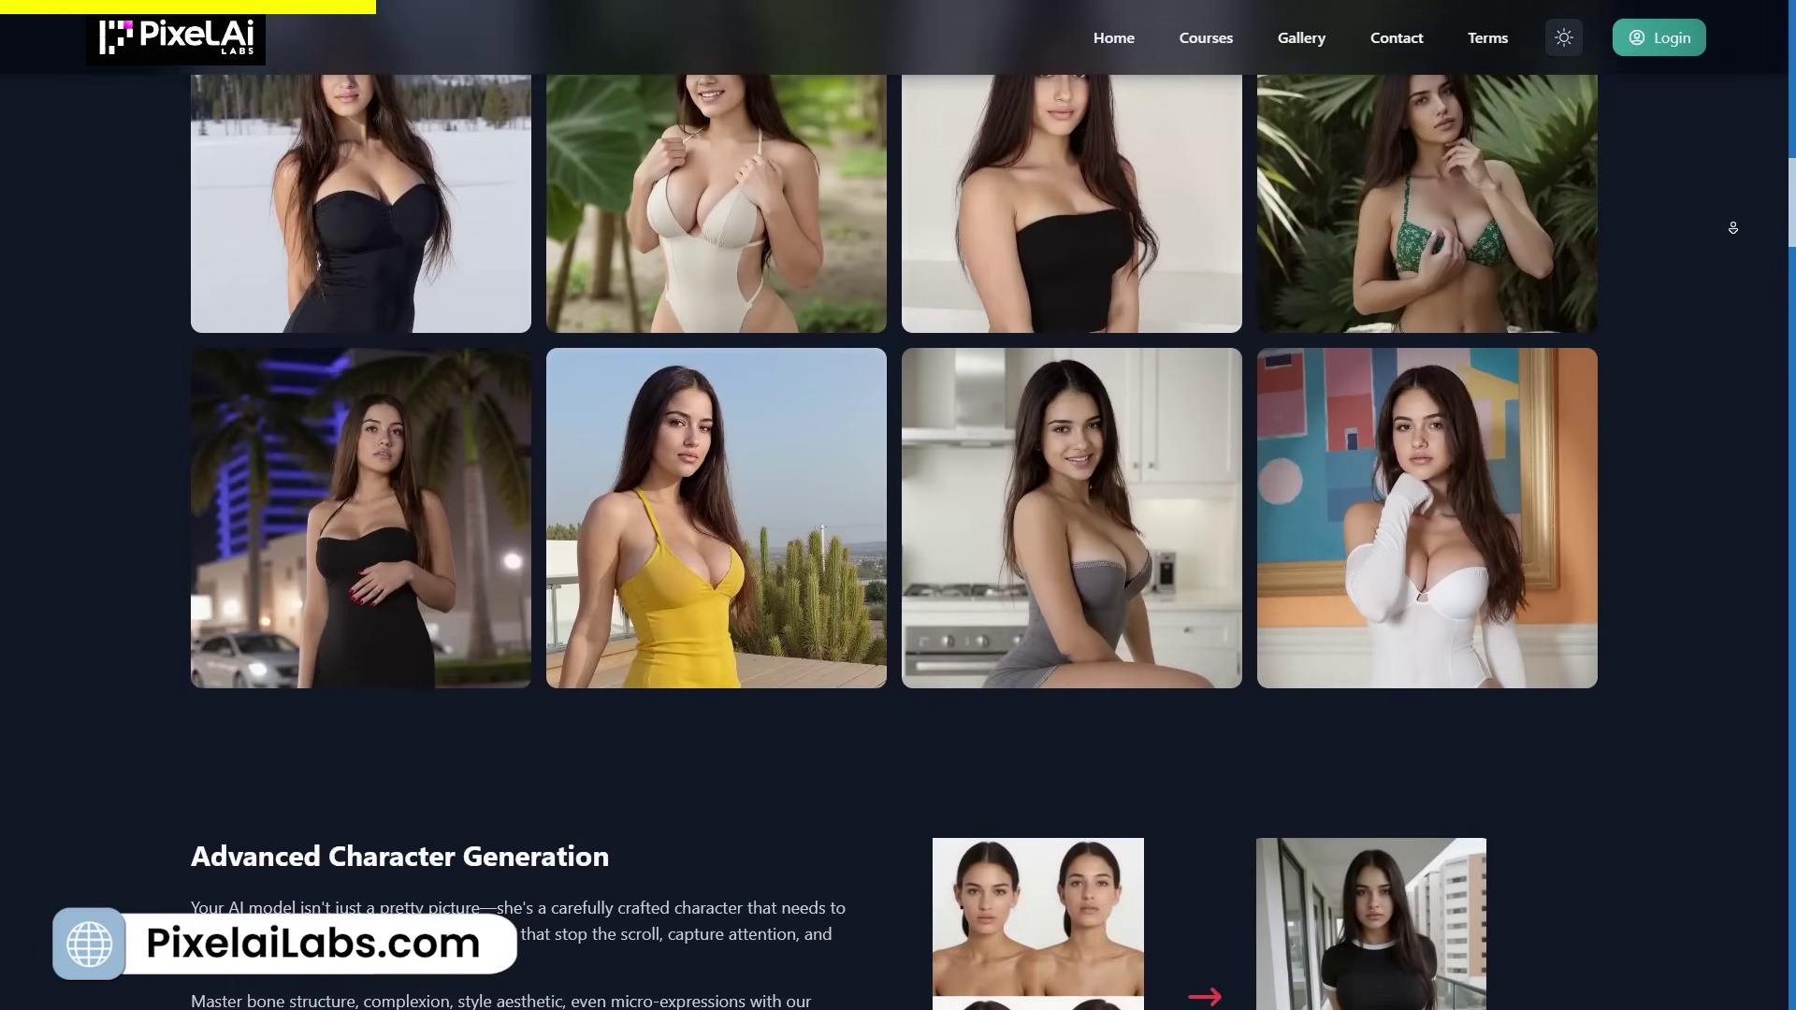
pyautogui.scroll(-3, 1733, 225)
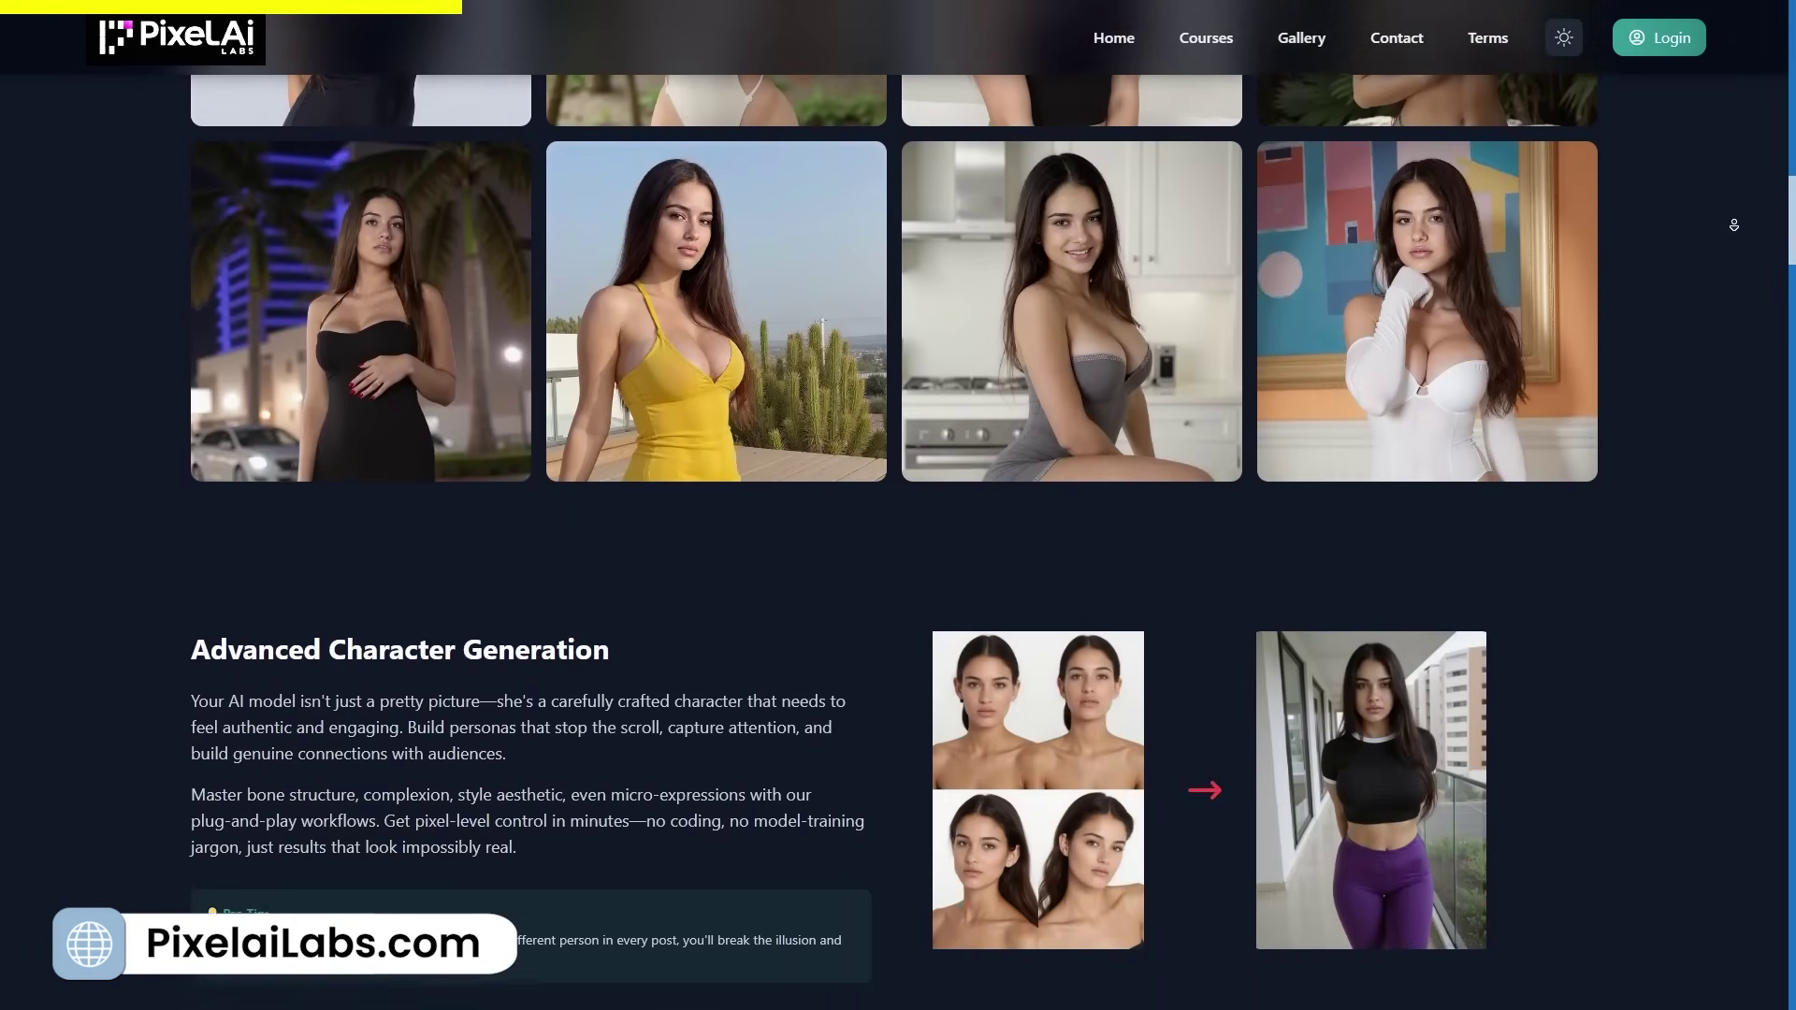
pyautogui.scroll(-5, 1732, 238)
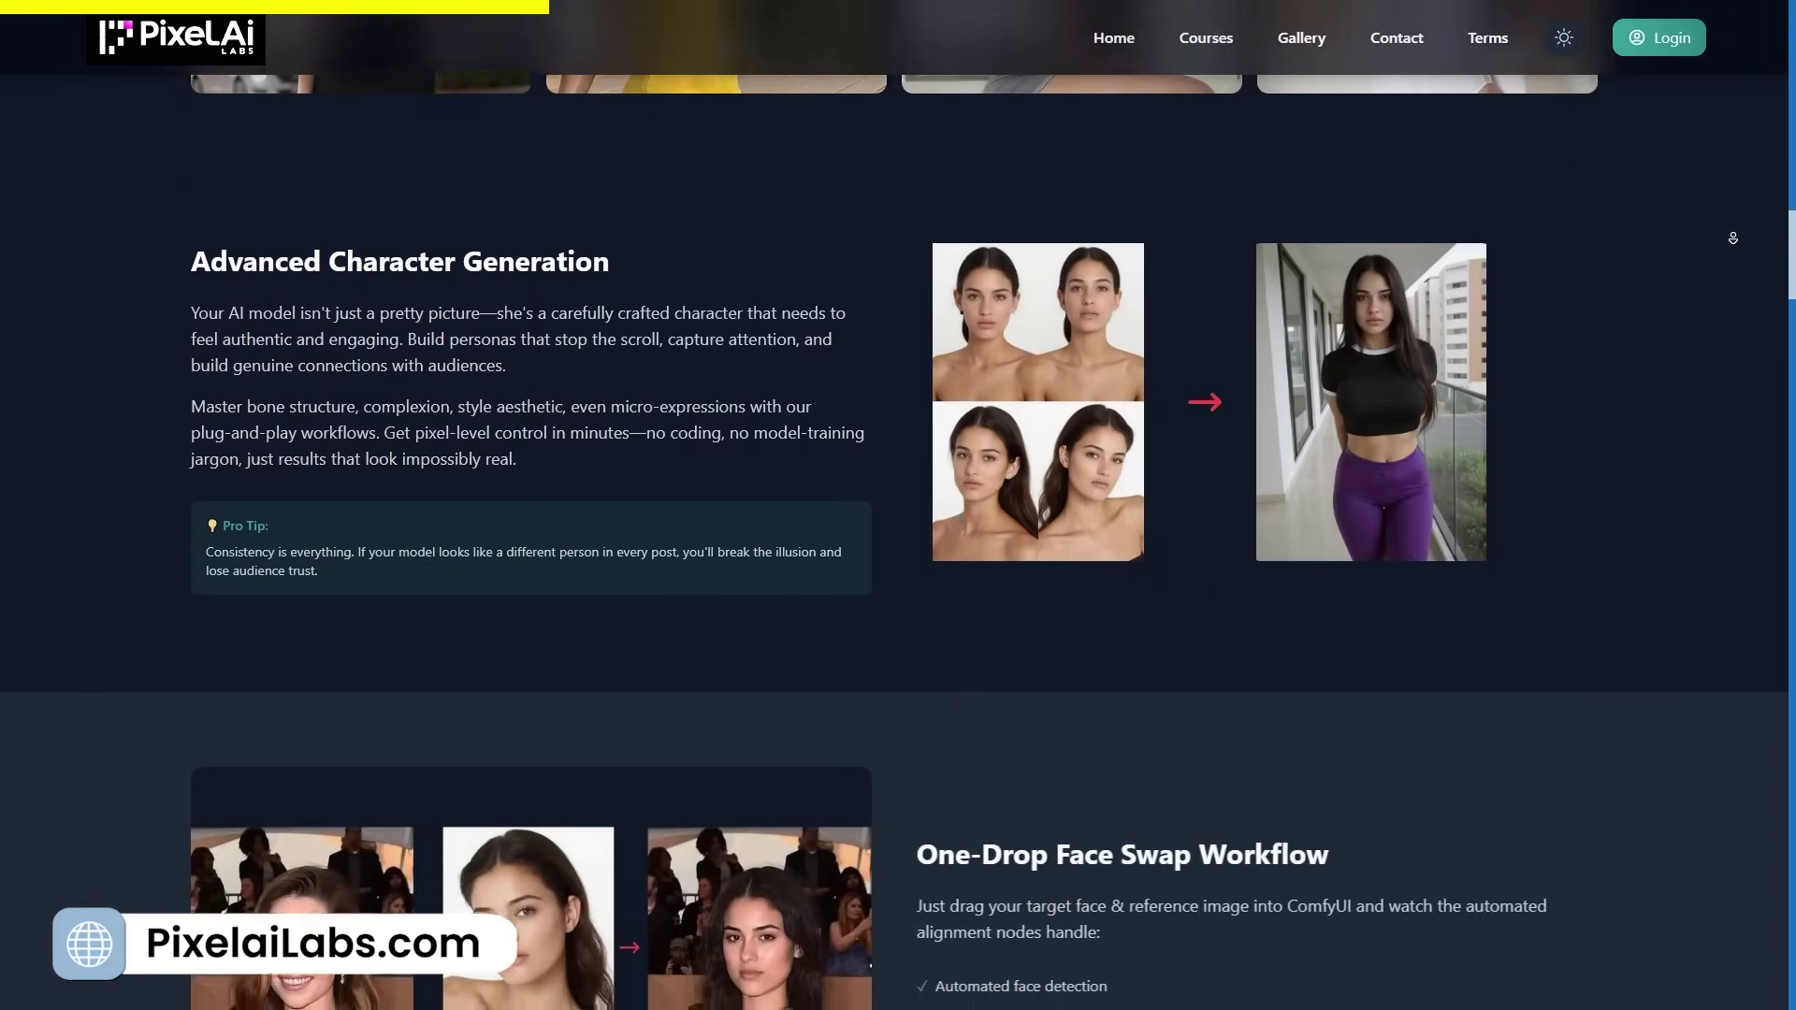
pyautogui.scroll(-5, 1732, 237)
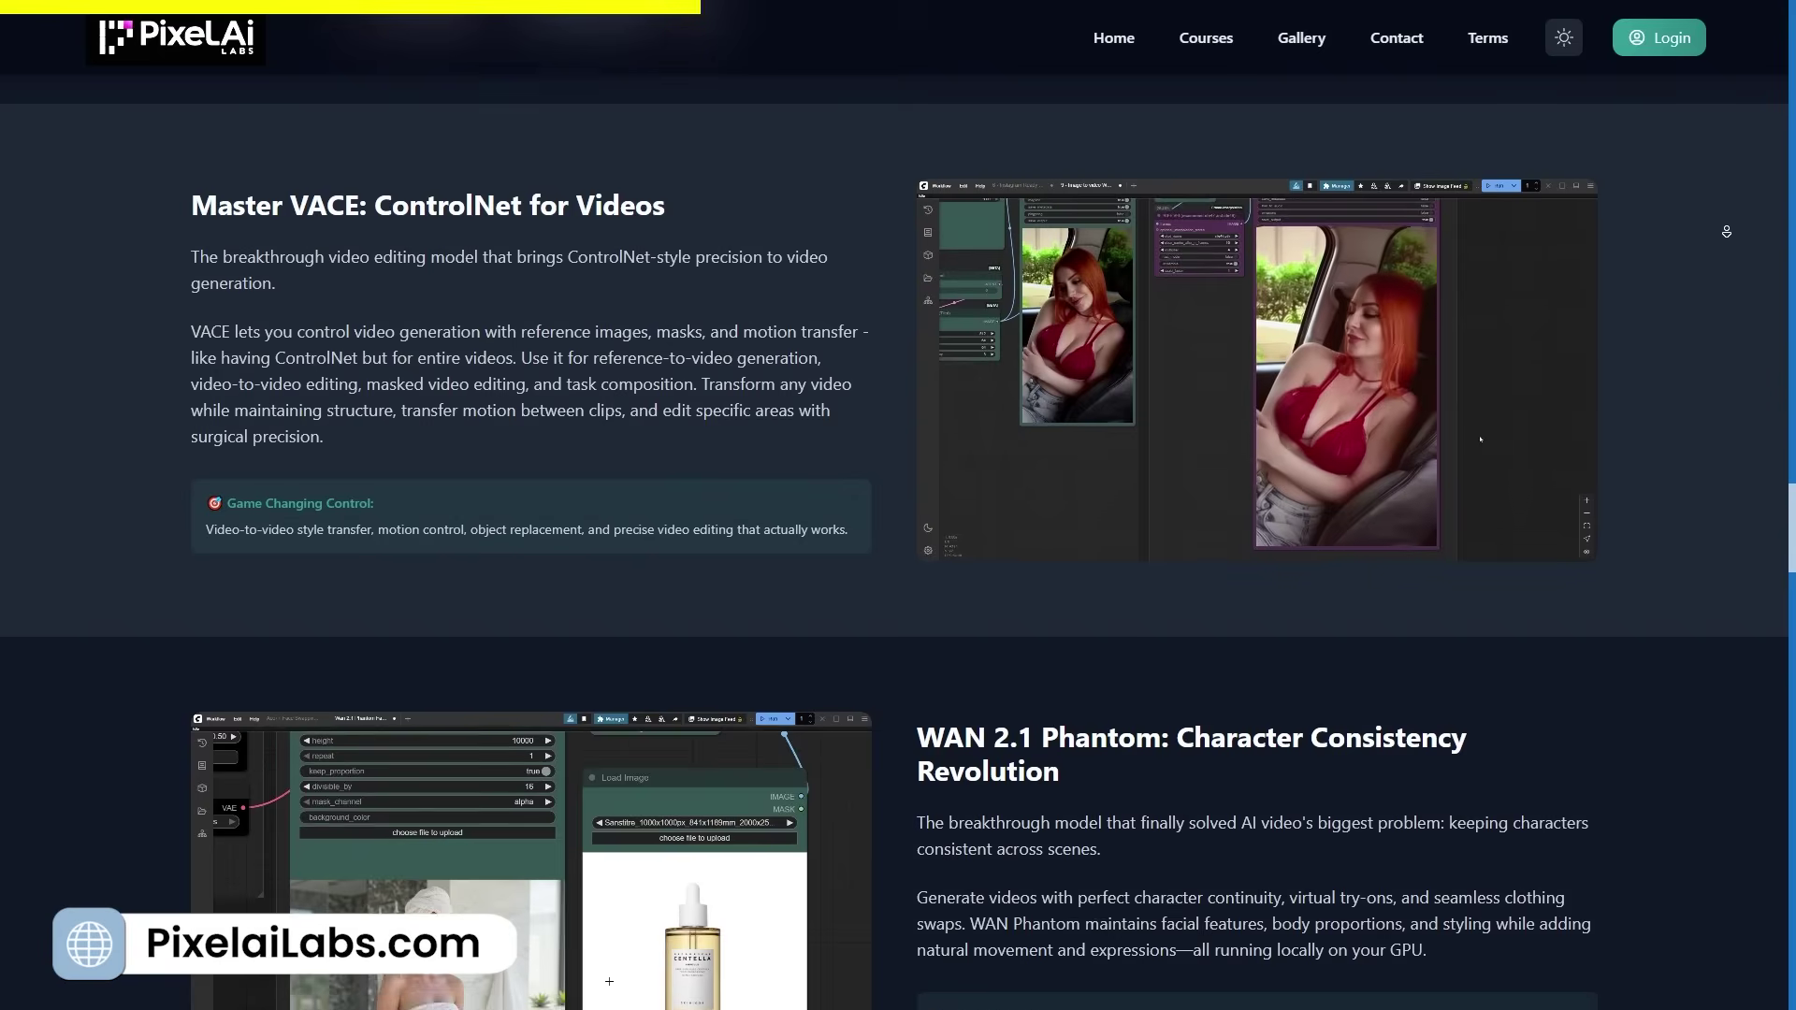
pyautogui.scroll(-3, 1728, 234)
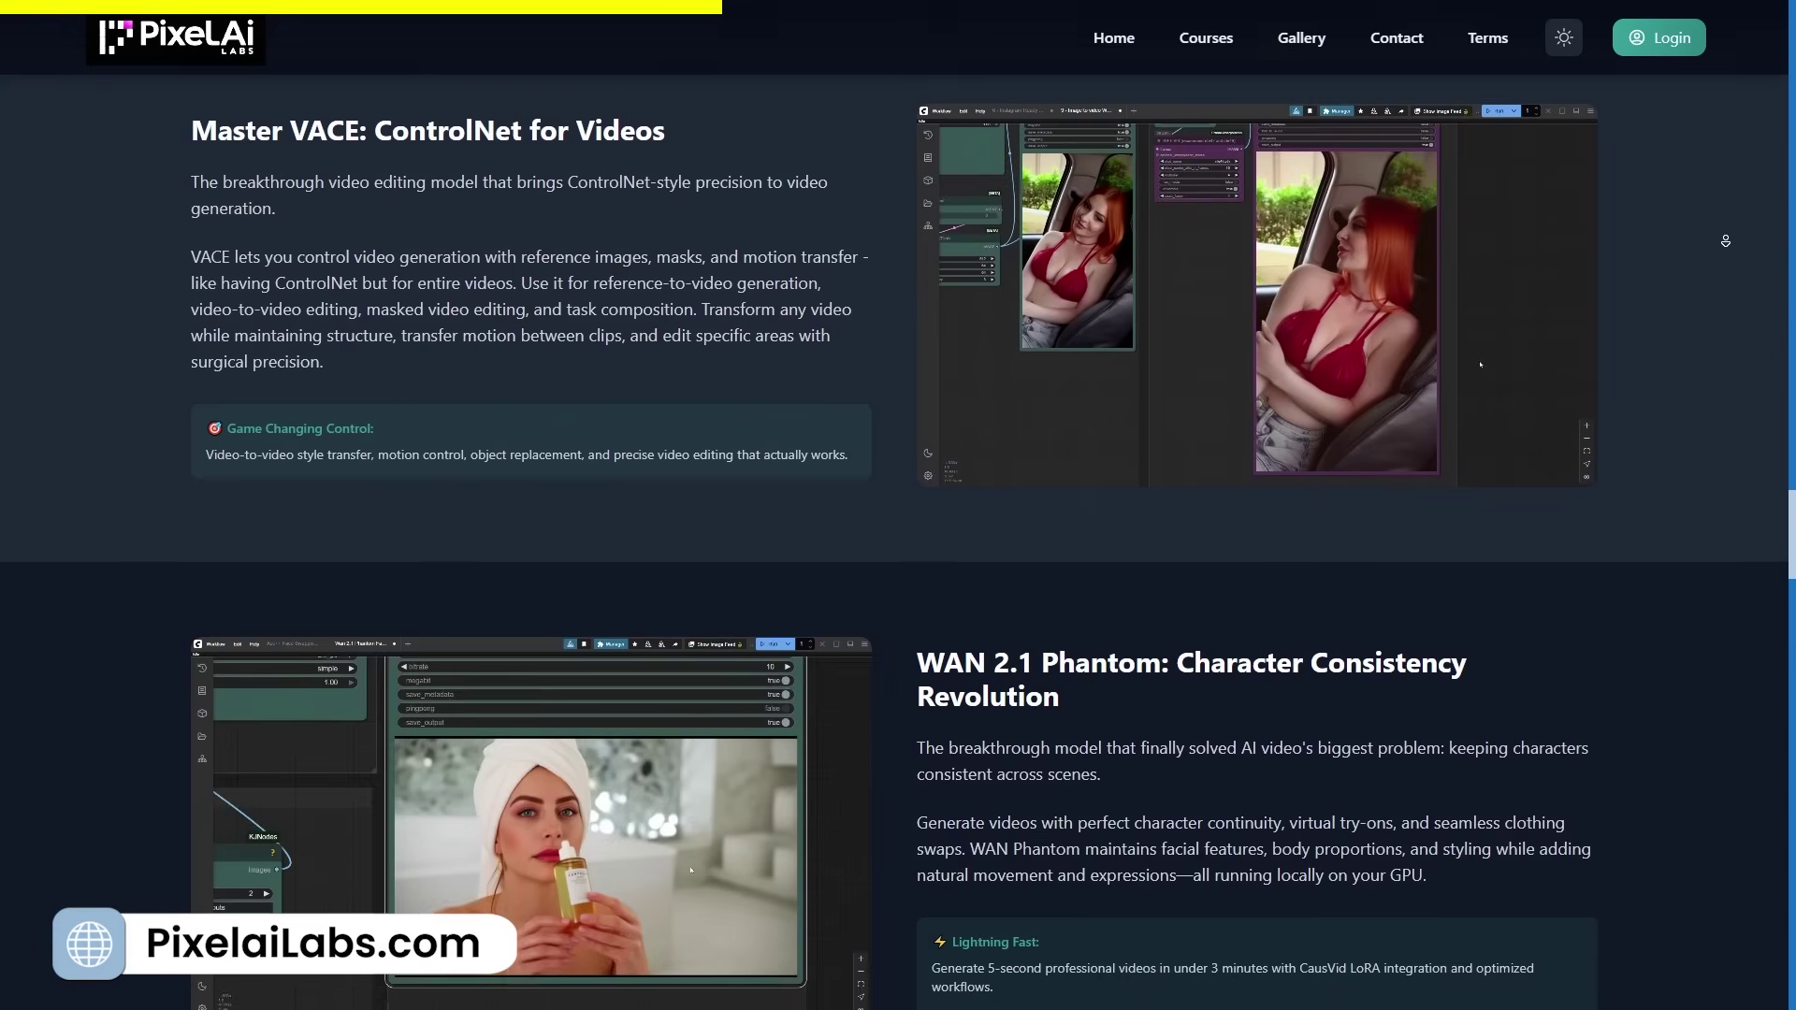
pyautogui.scroll(-1, 1725, 232)
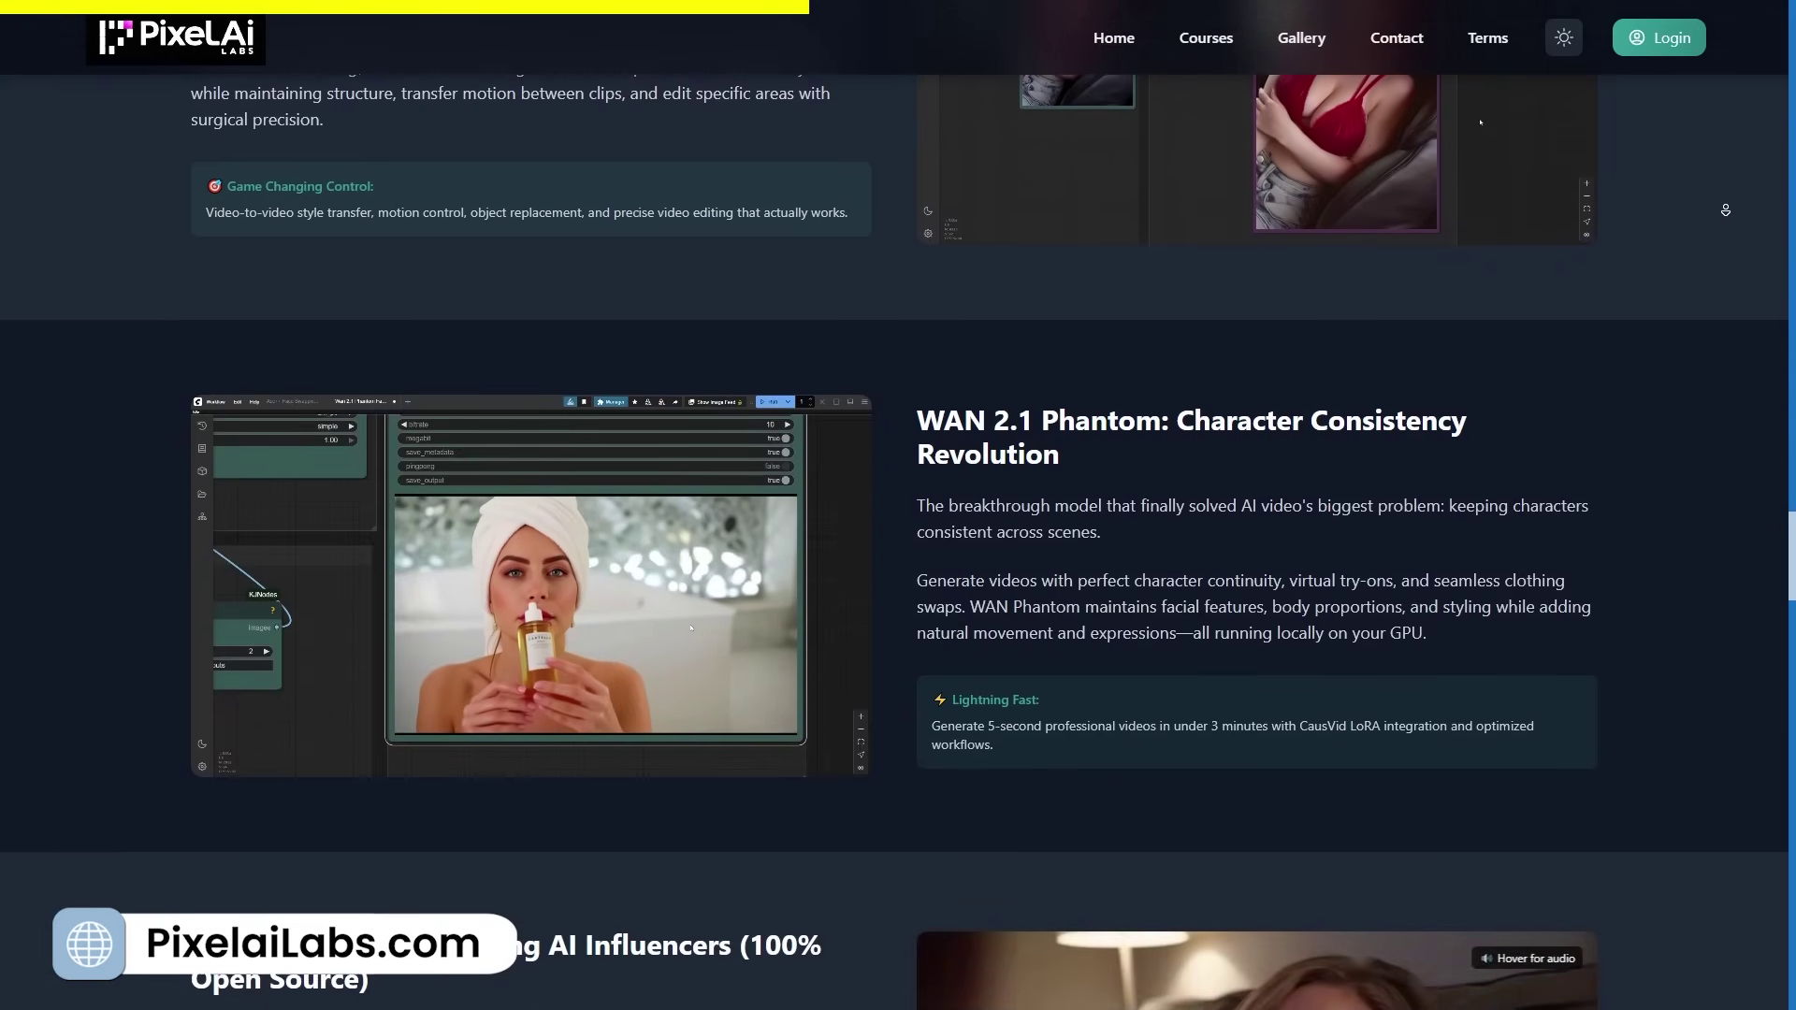
pyautogui.scroll(-1, 1726, 209)
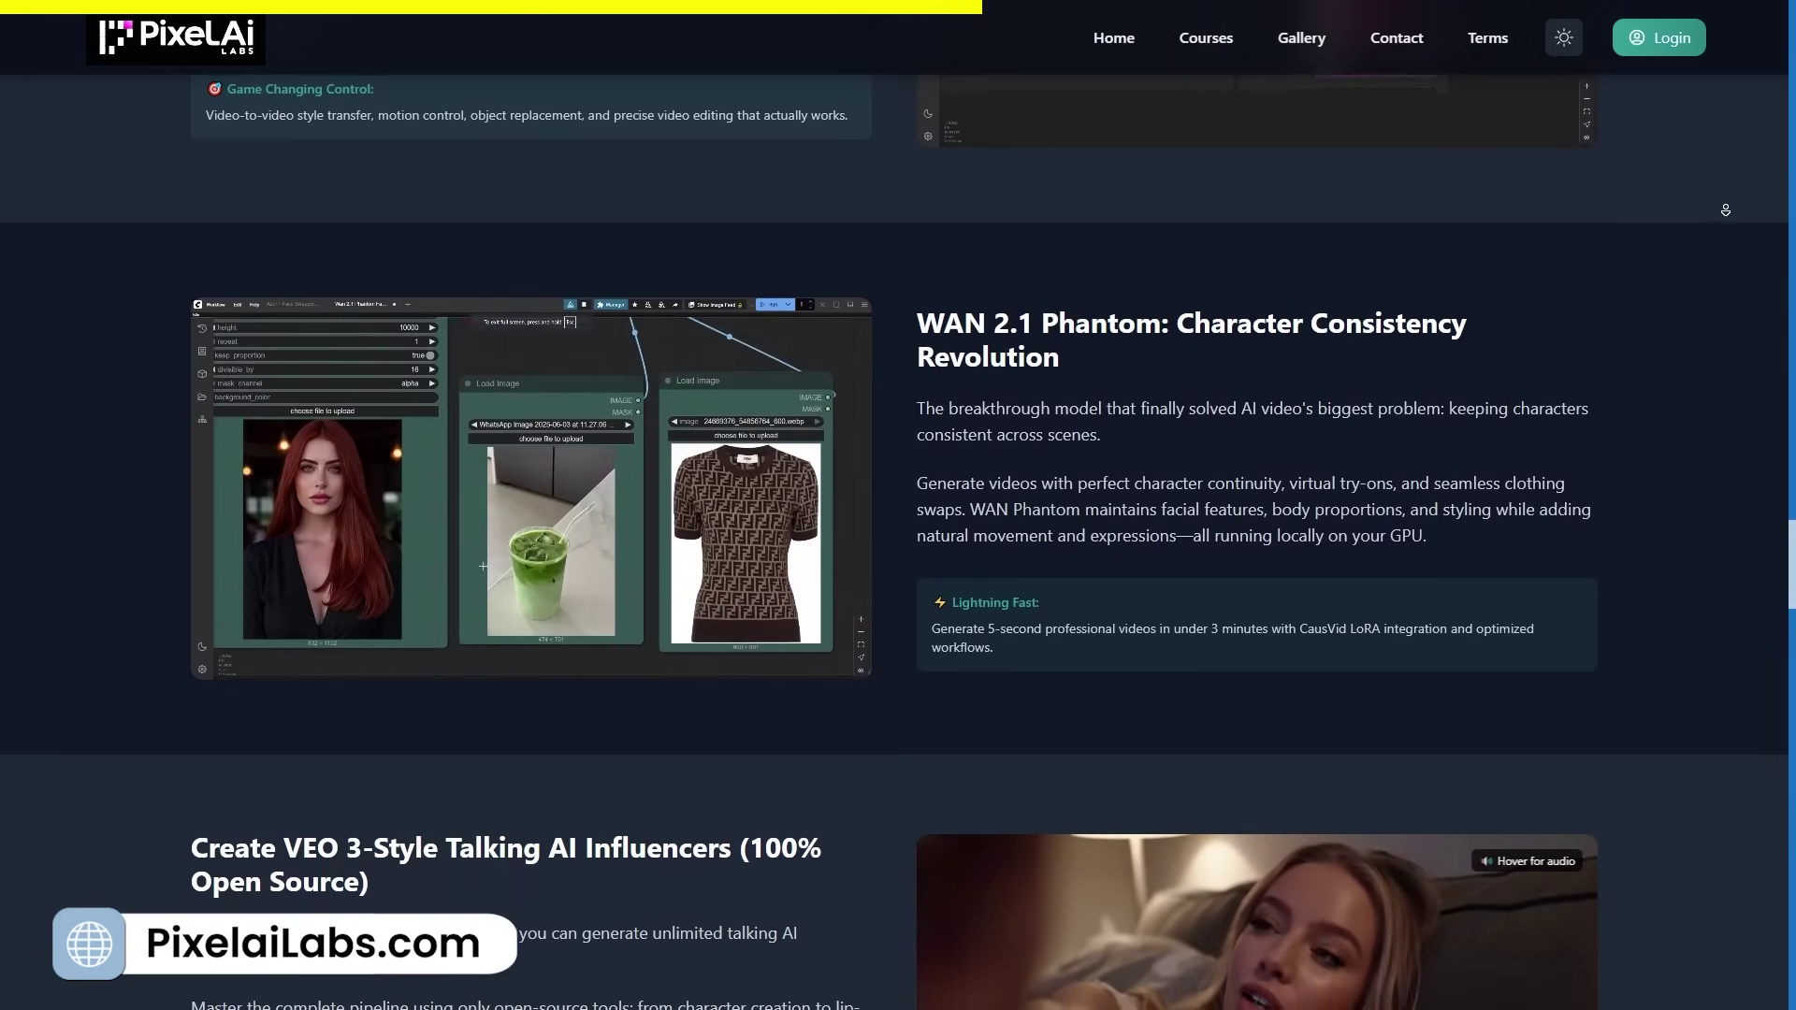
pyautogui.scroll(-1, 1726, 225)
pyautogui.scroll(-4, 1723, 243)
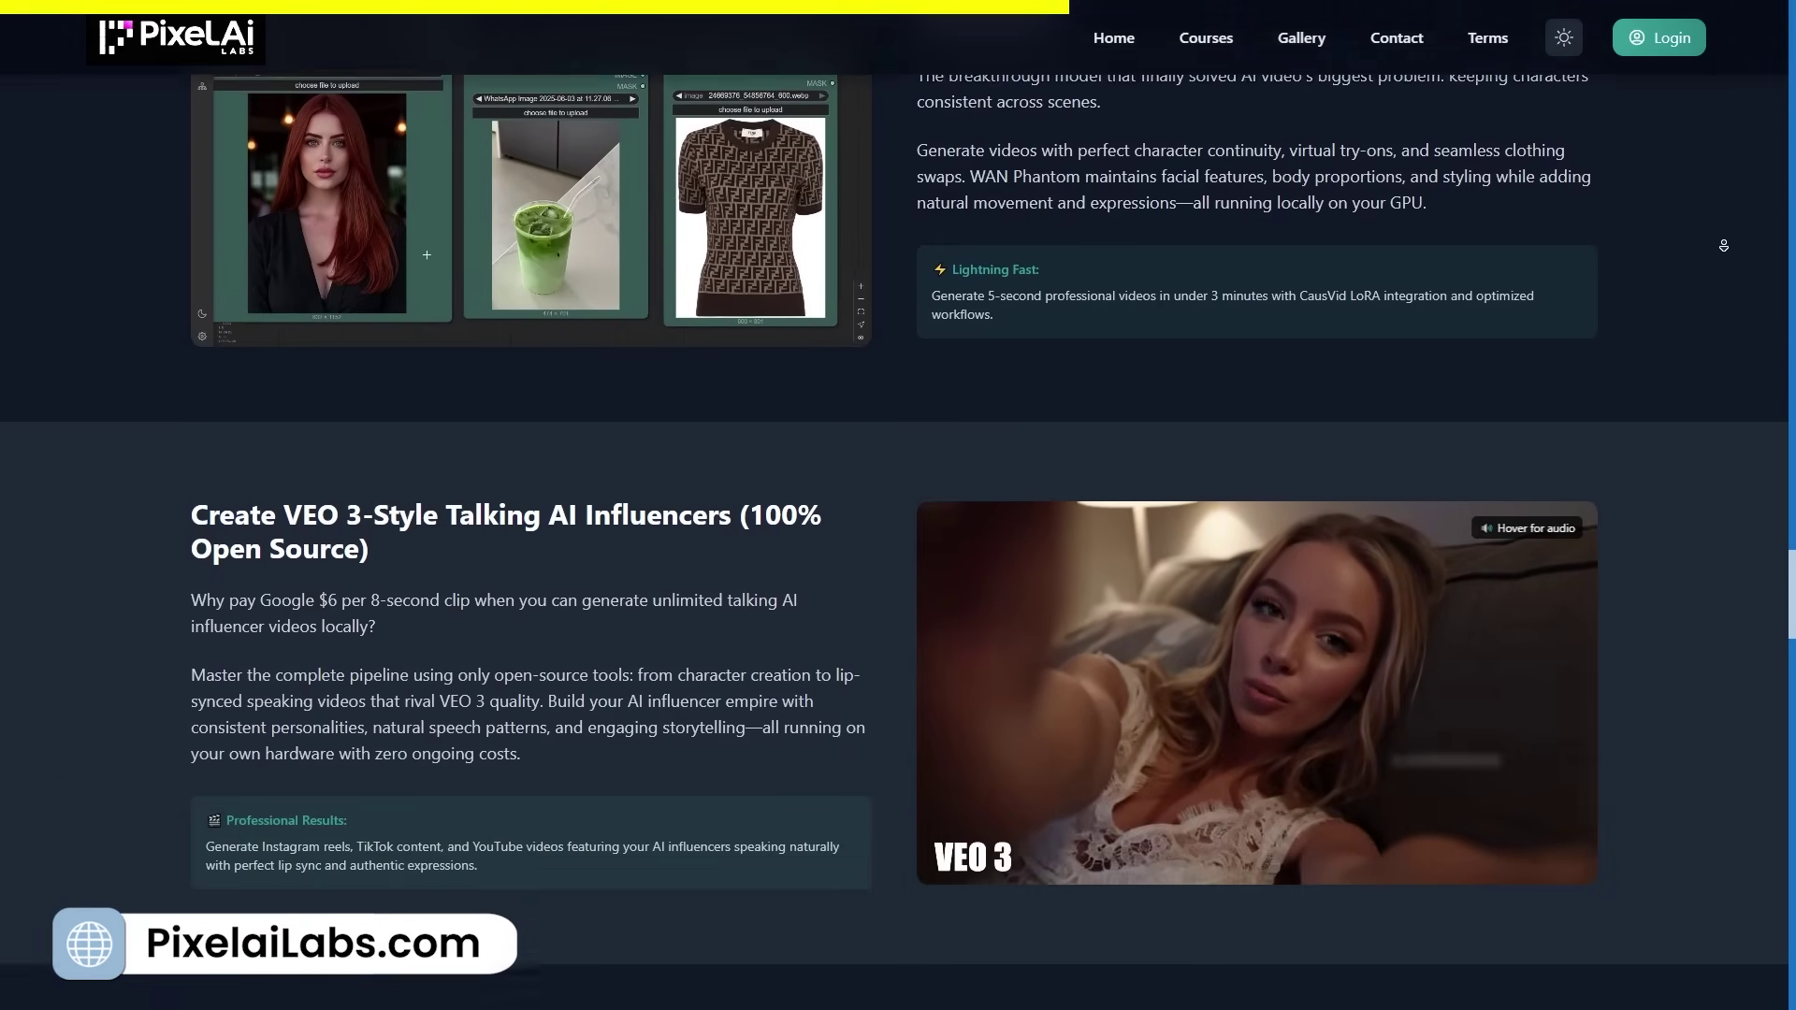
pyautogui.scroll(-1, 1723, 218)
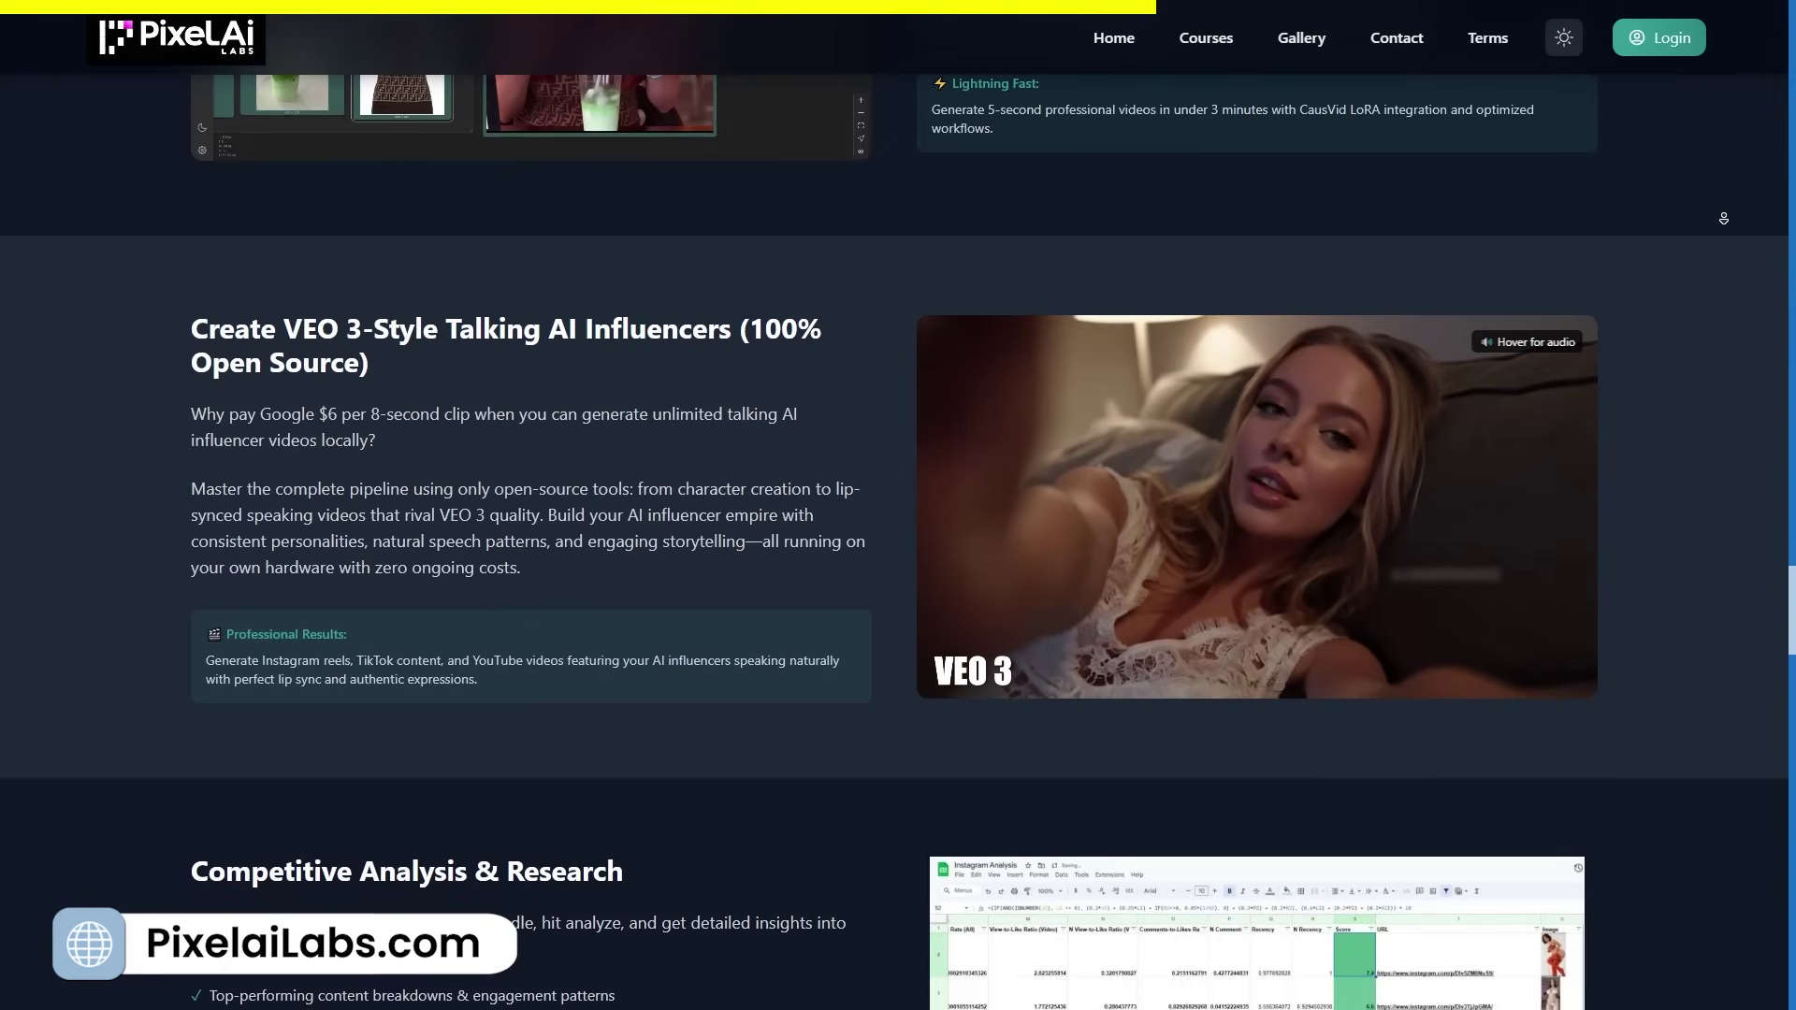
pyautogui.scroll(-2, 1724, 219)
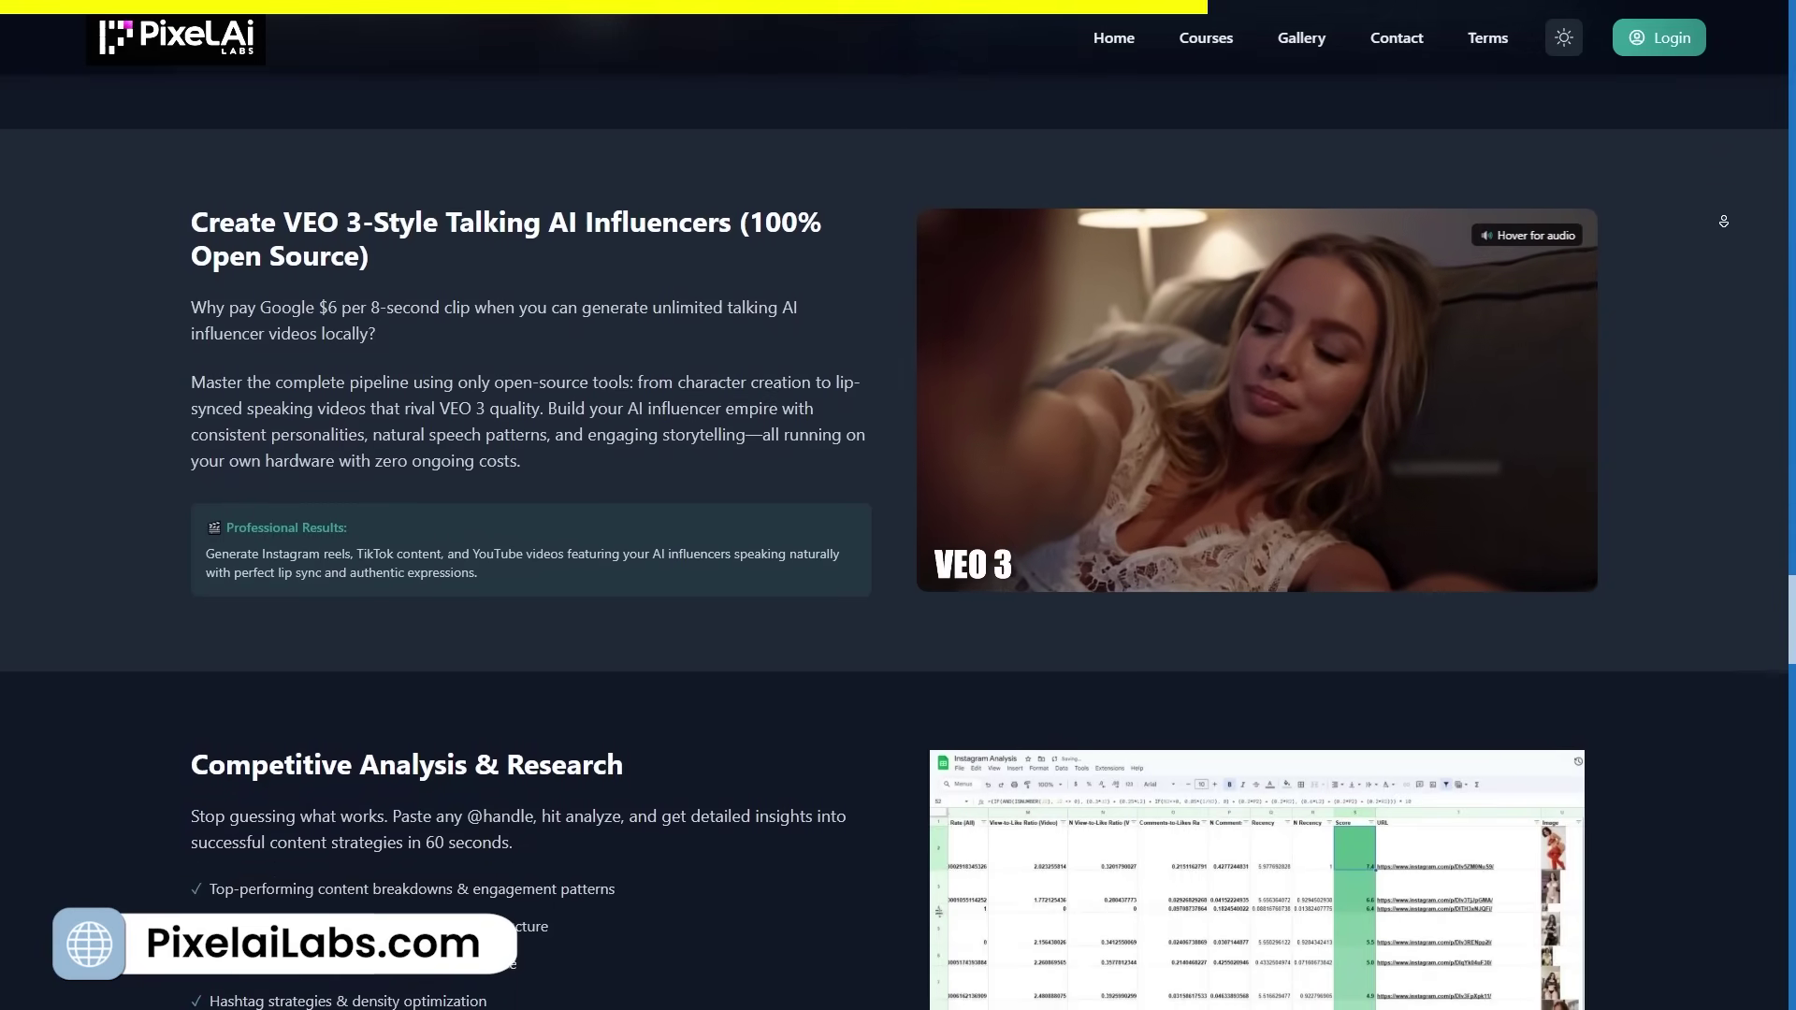
pyautogui.scroll(-9, 1723, 237)
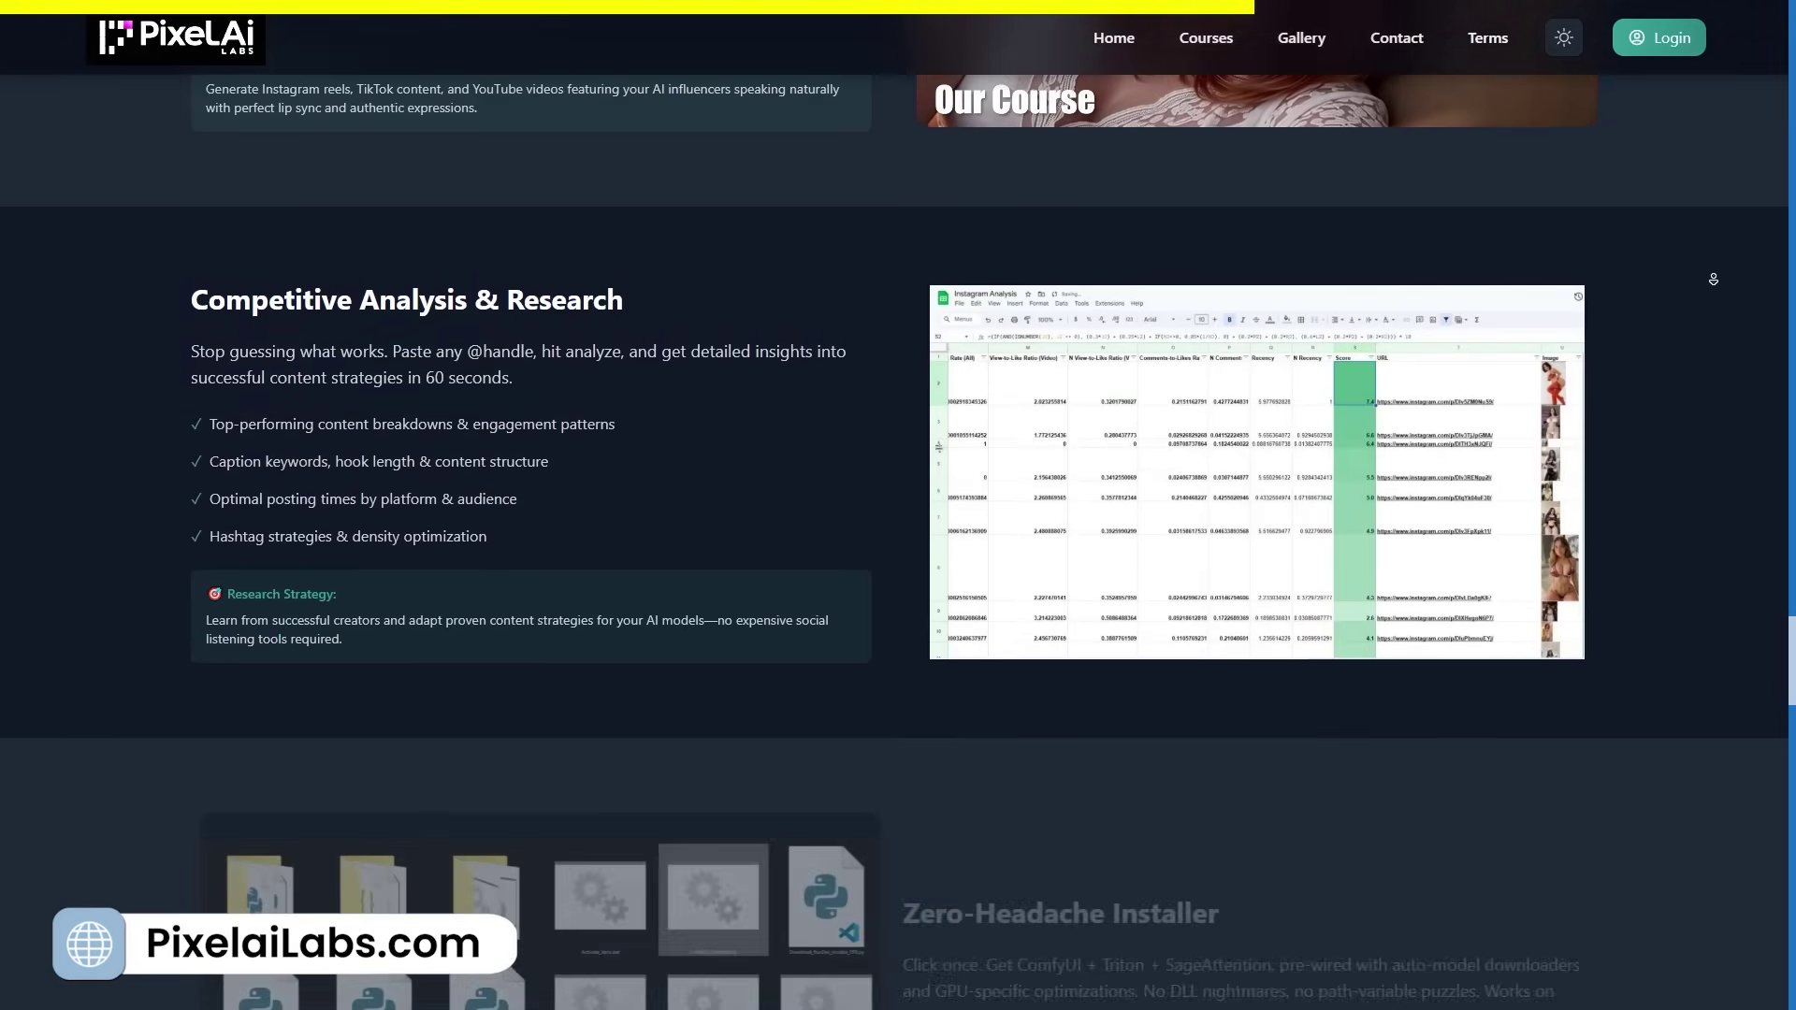
pyautogui.scroll(-1, 1713, 242)
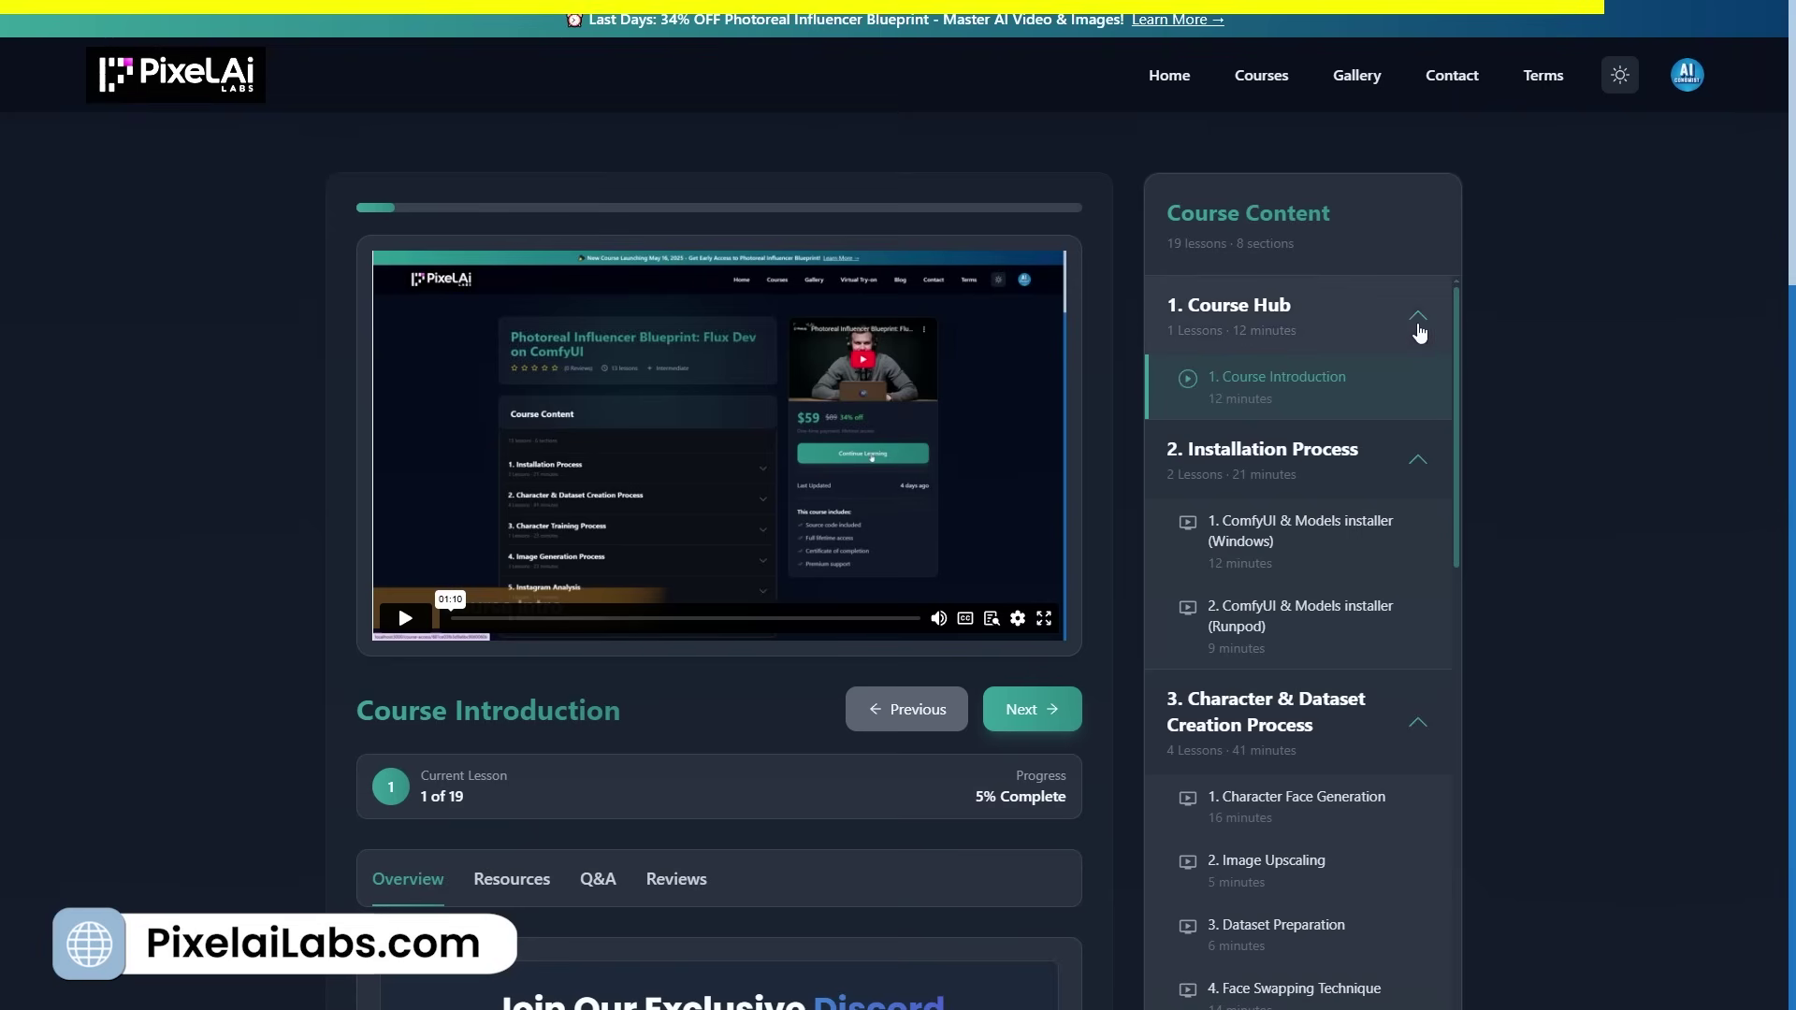
pyautogui.scroll(-3, 1419, 333)
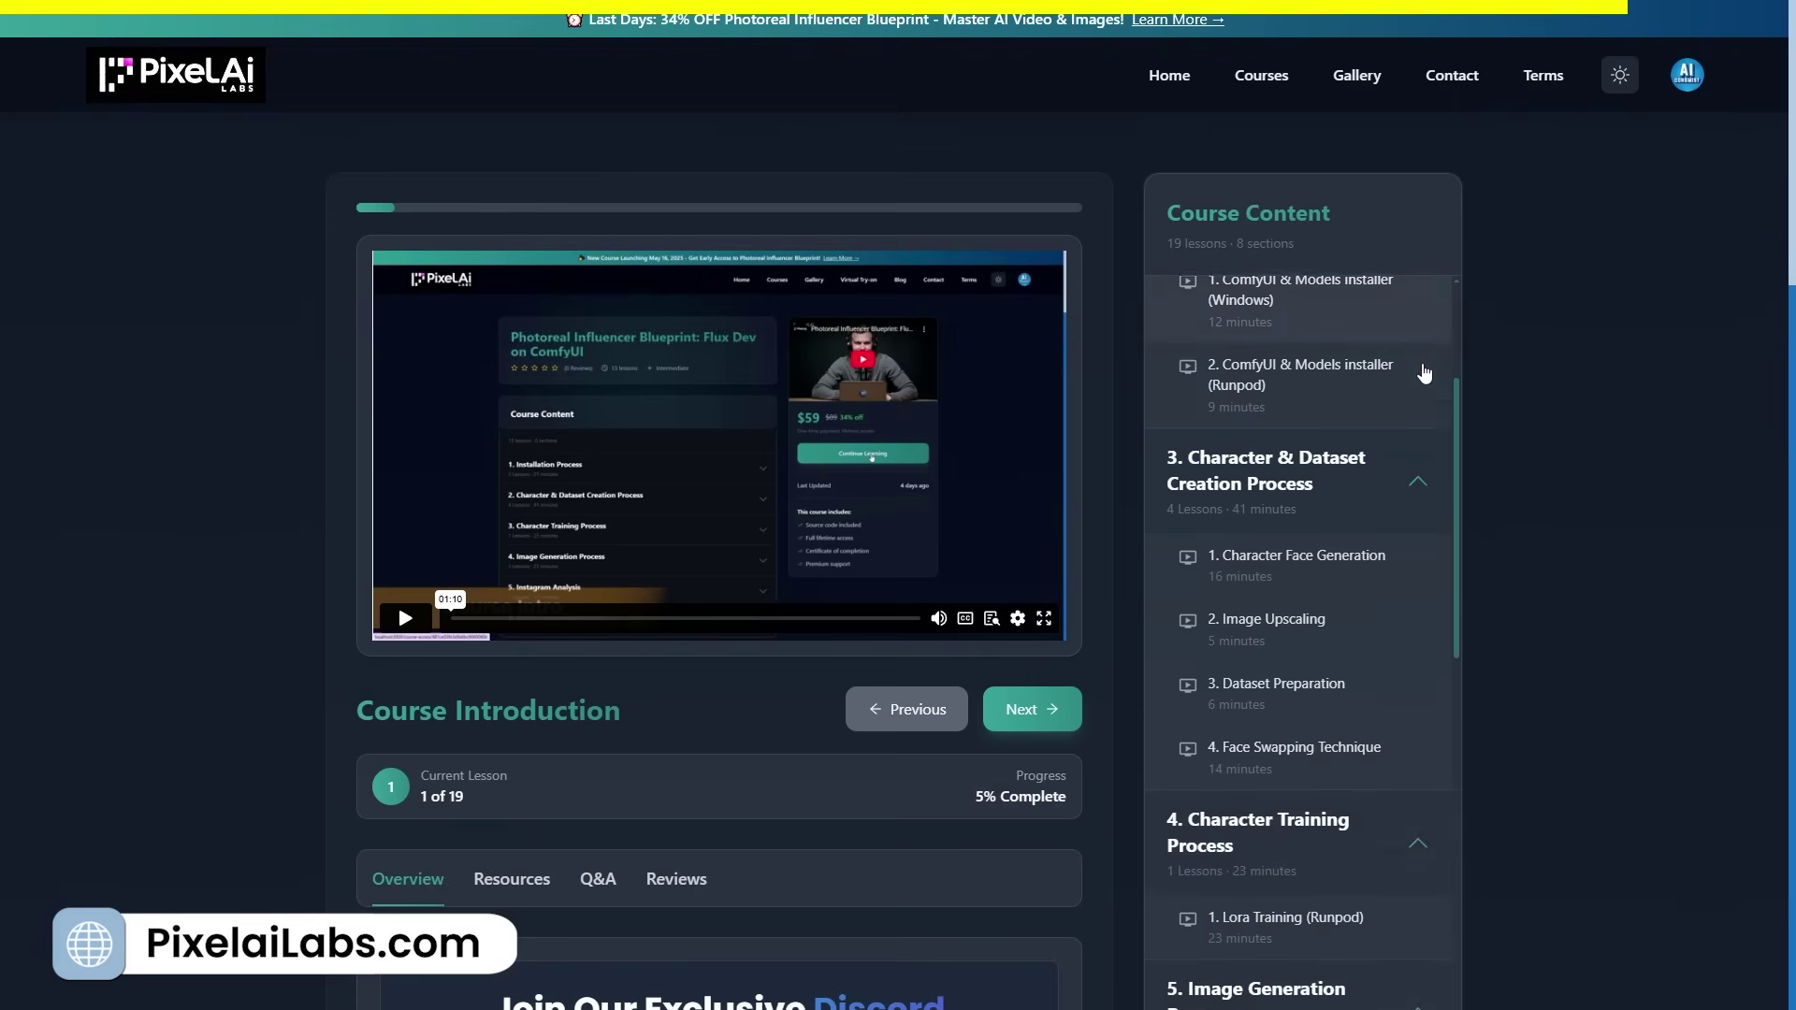
pyautogui.scroll(-8, 1423, 373)
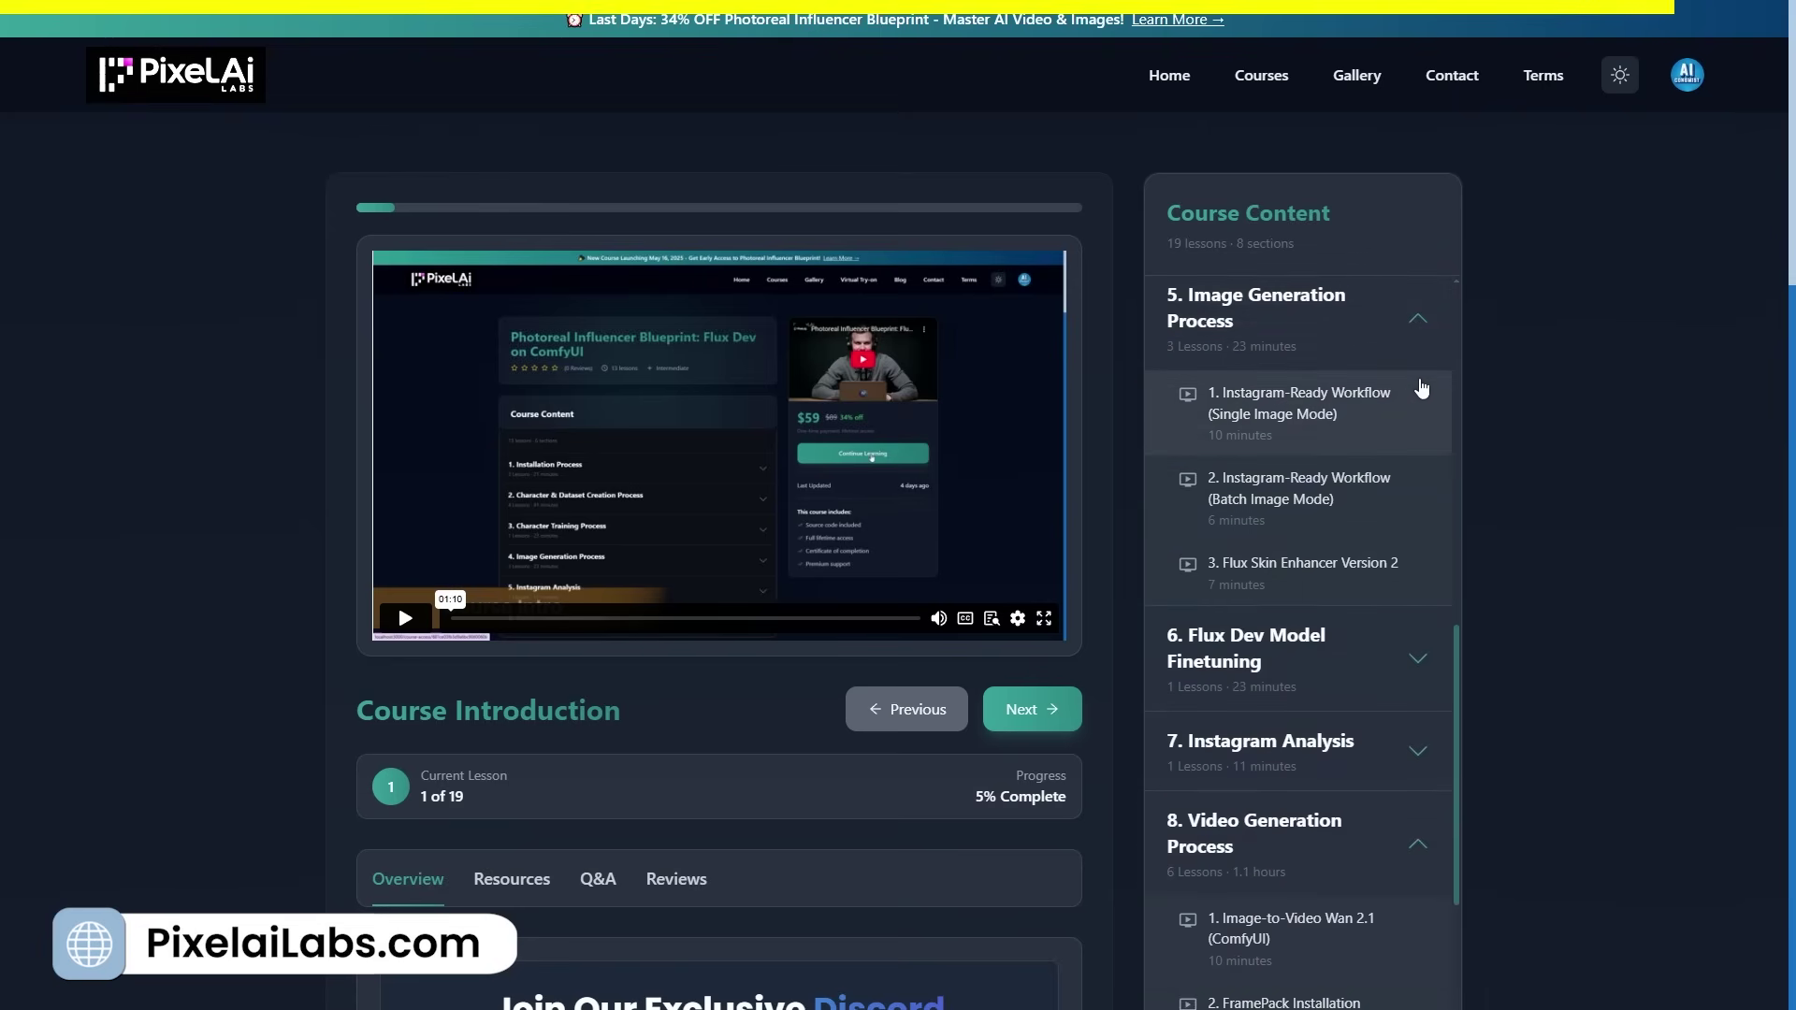
pyautogui.click(1349, 413)
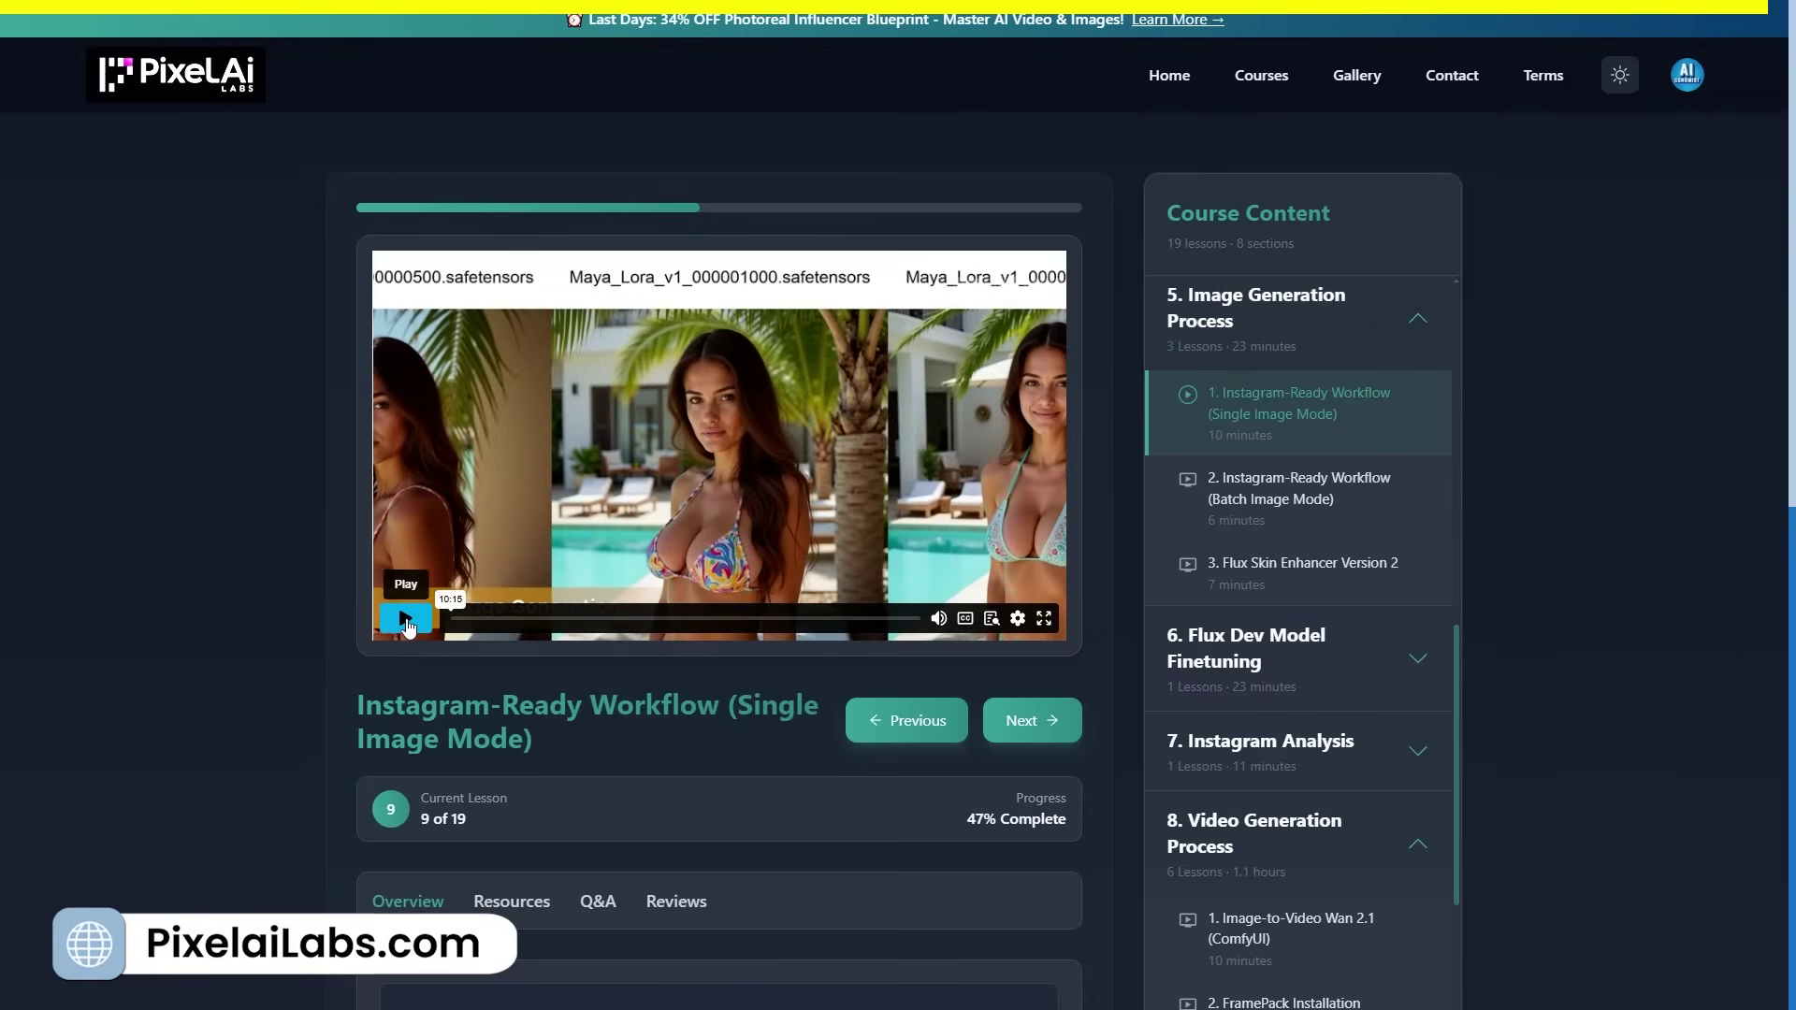
# - Start playing the Instagram-Ready Workflow lesson video
pyautogui.click(405, 617)
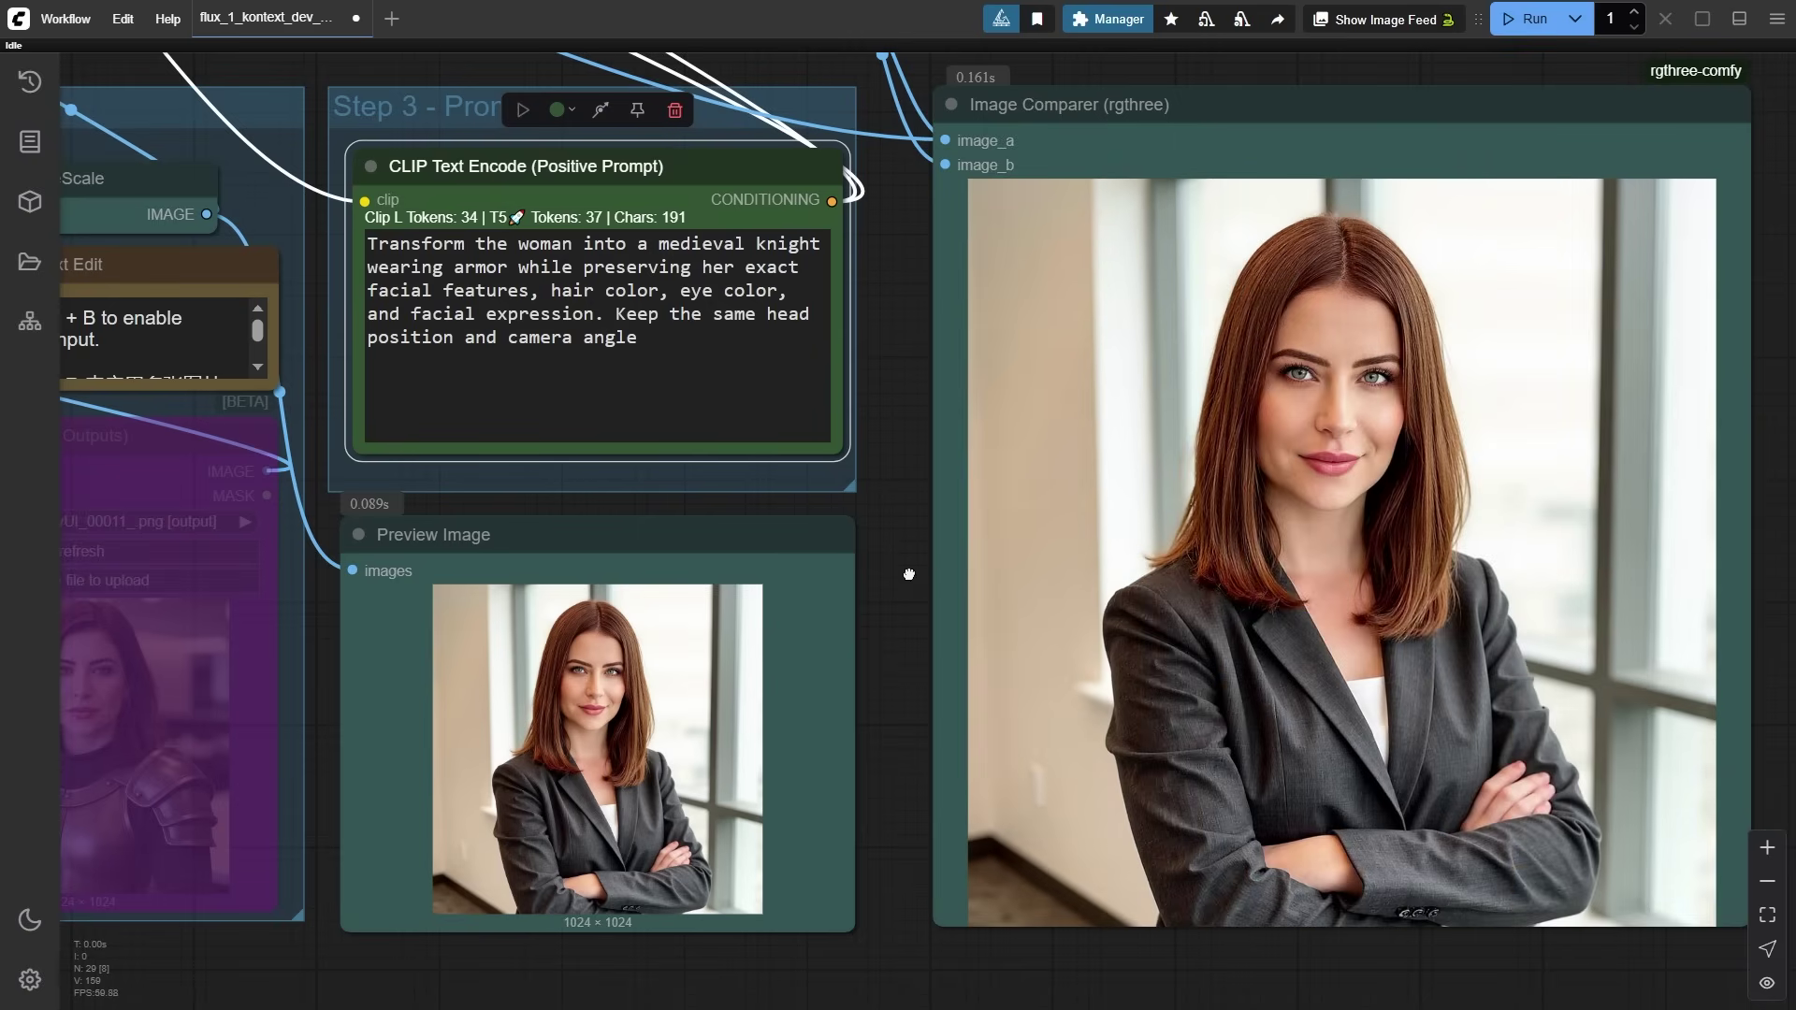
# - Unbypass the Load Image (from Outputs) node and refresh it to load the armoured woman output
pyautogui.moveTo(906, 574); pyautogui.dragTo(1193, 546)
pyautogui.click(308, 397)
pyautogui.hotkey('ctrl', 'b')
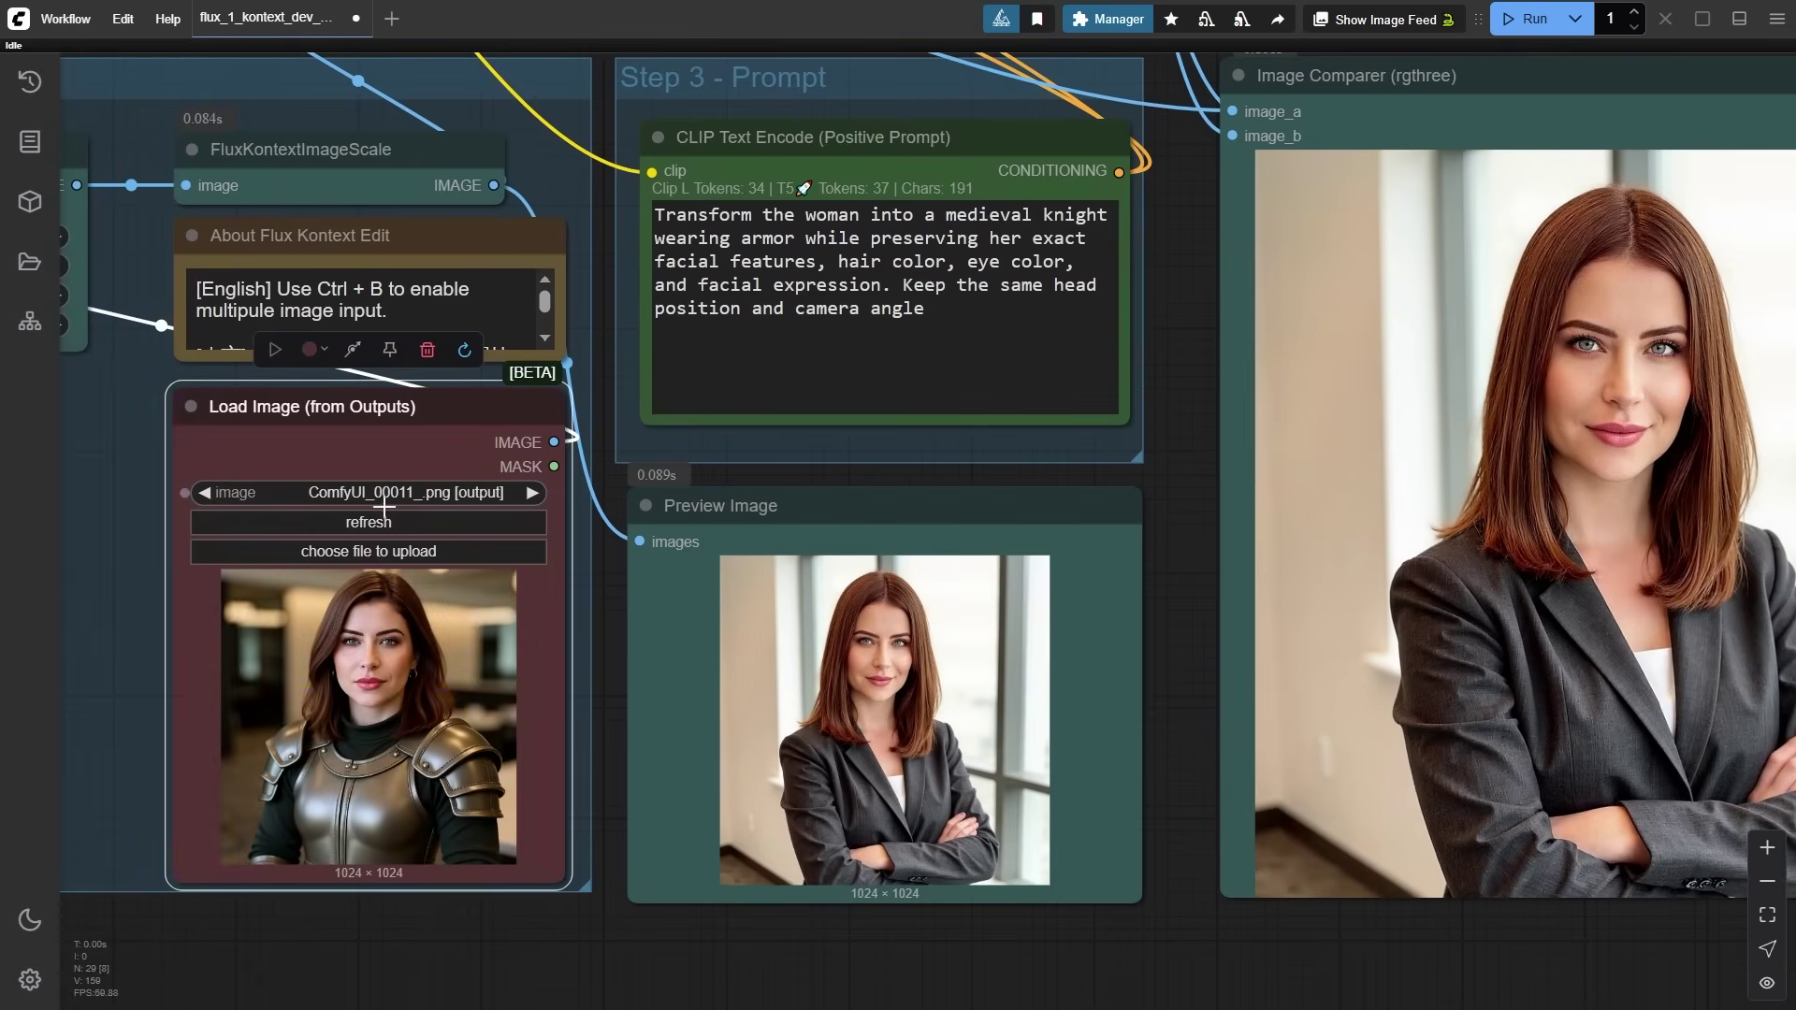
pyautogui.click(383, 522)
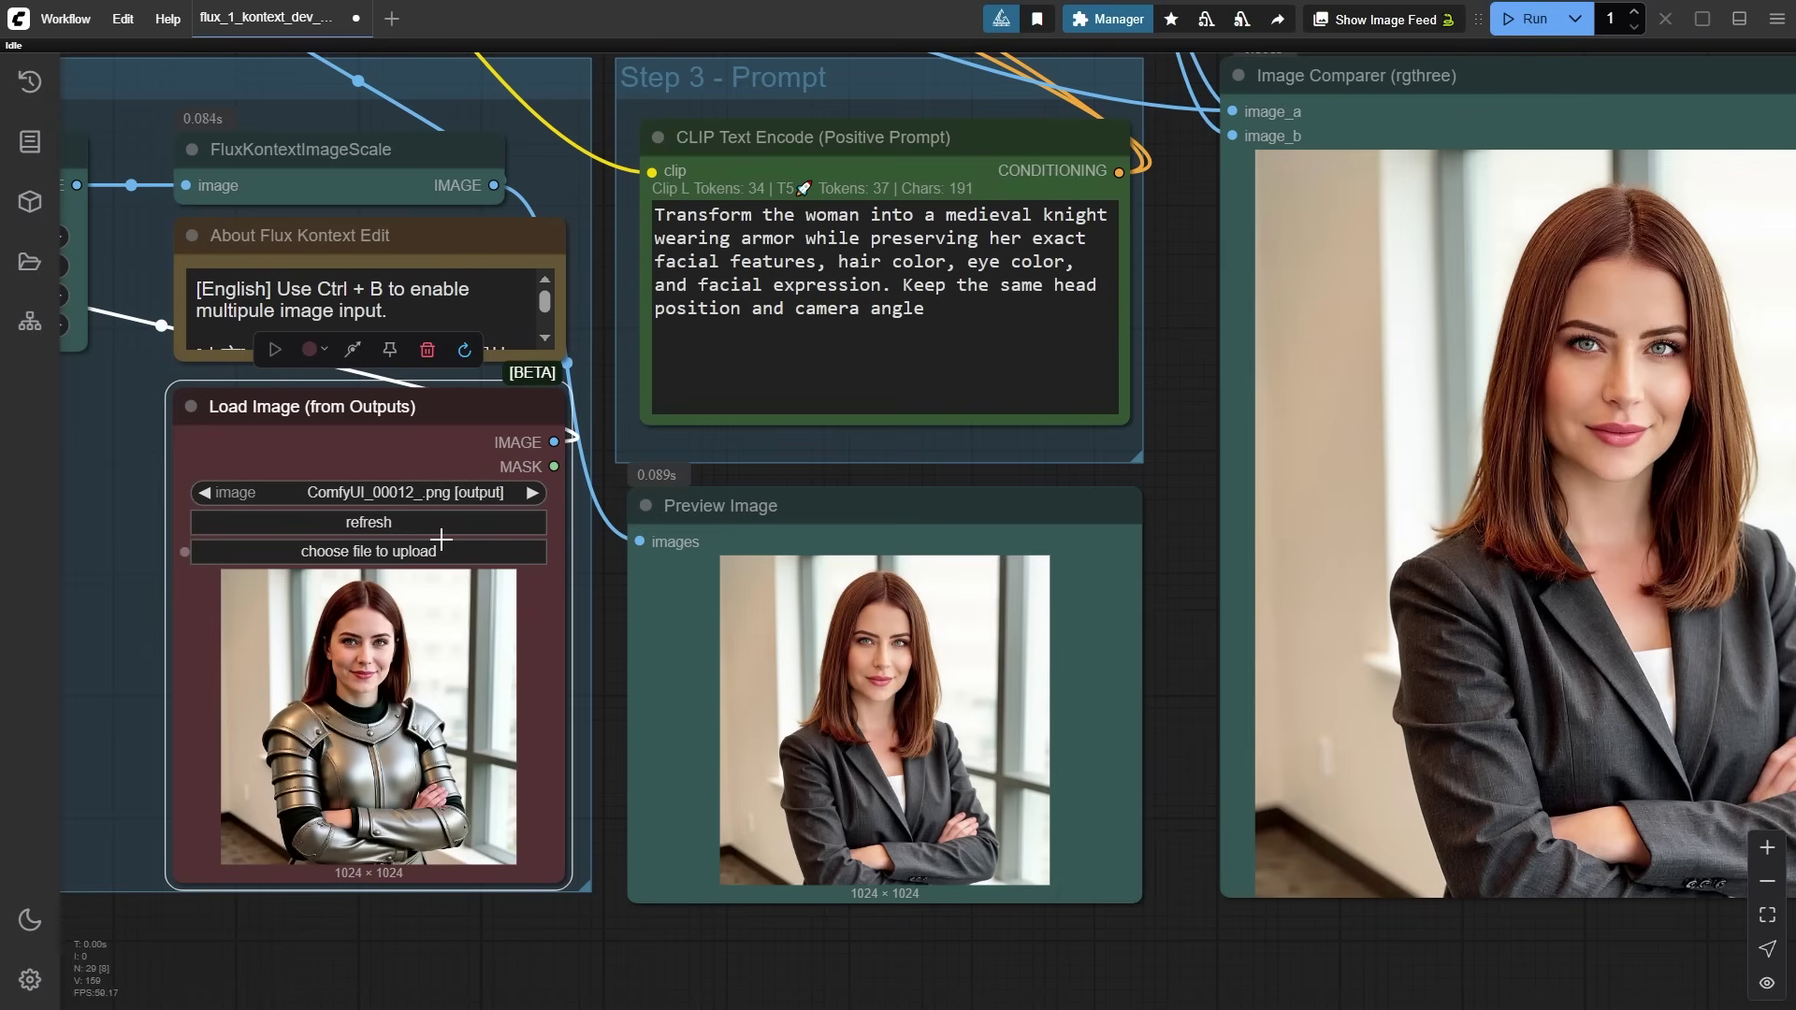
# - Replace the positive prompt with a request for a medieval-era landscape background
pyautogui.click(956, 312)
pyautogui.hotkey('ctrl', 'a')
pyautogui.click(978, 316)
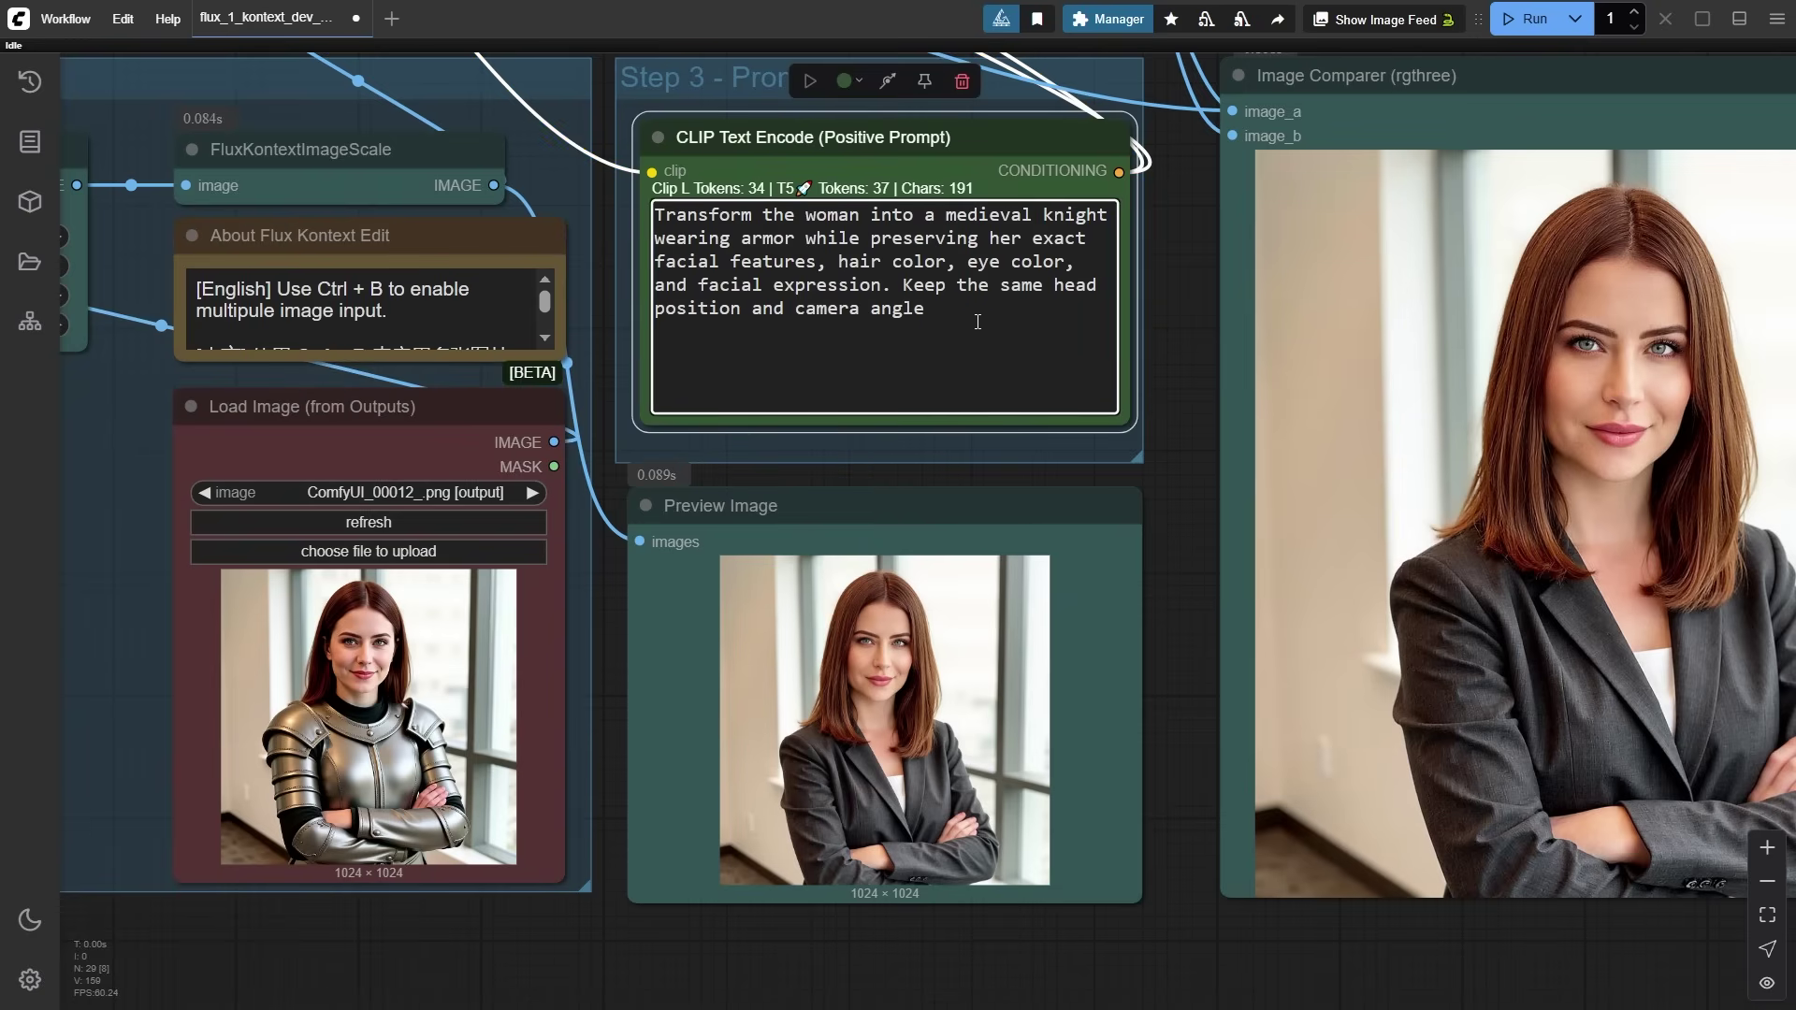
pyautogui.hotkey('ctrl', 'a')
pyautogui.write('change th')
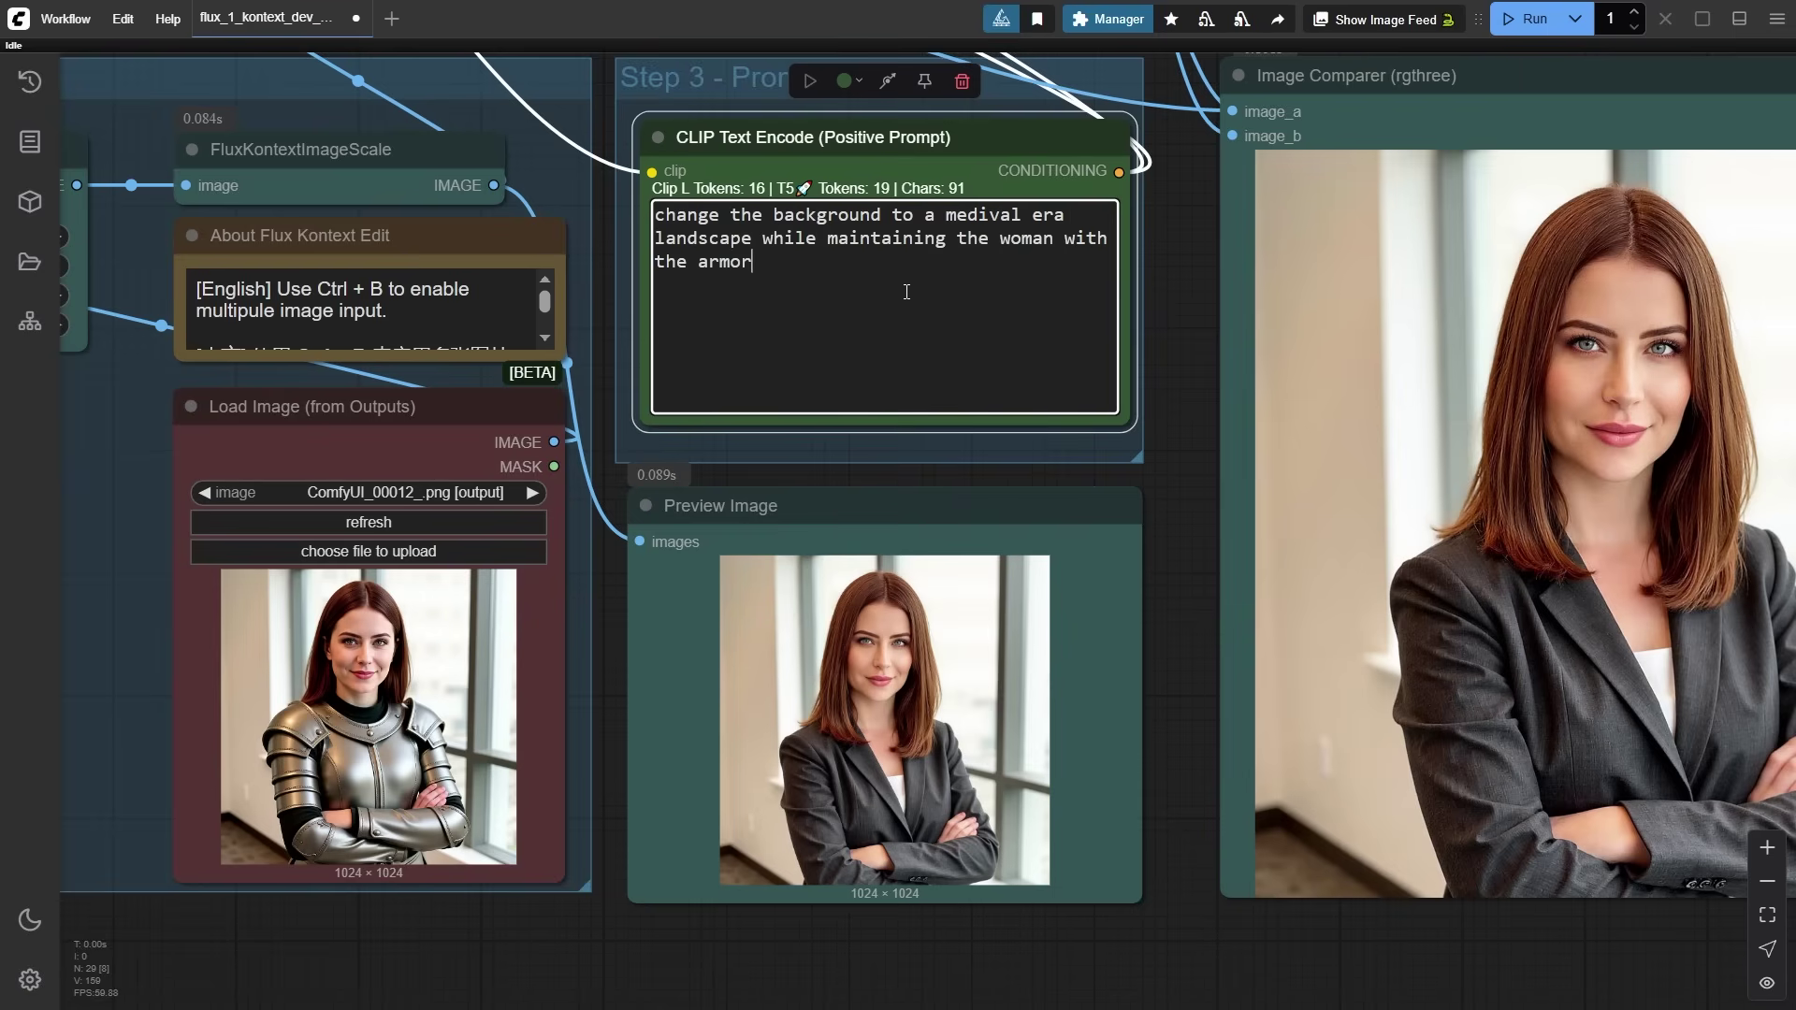
pyautogui.write('head')
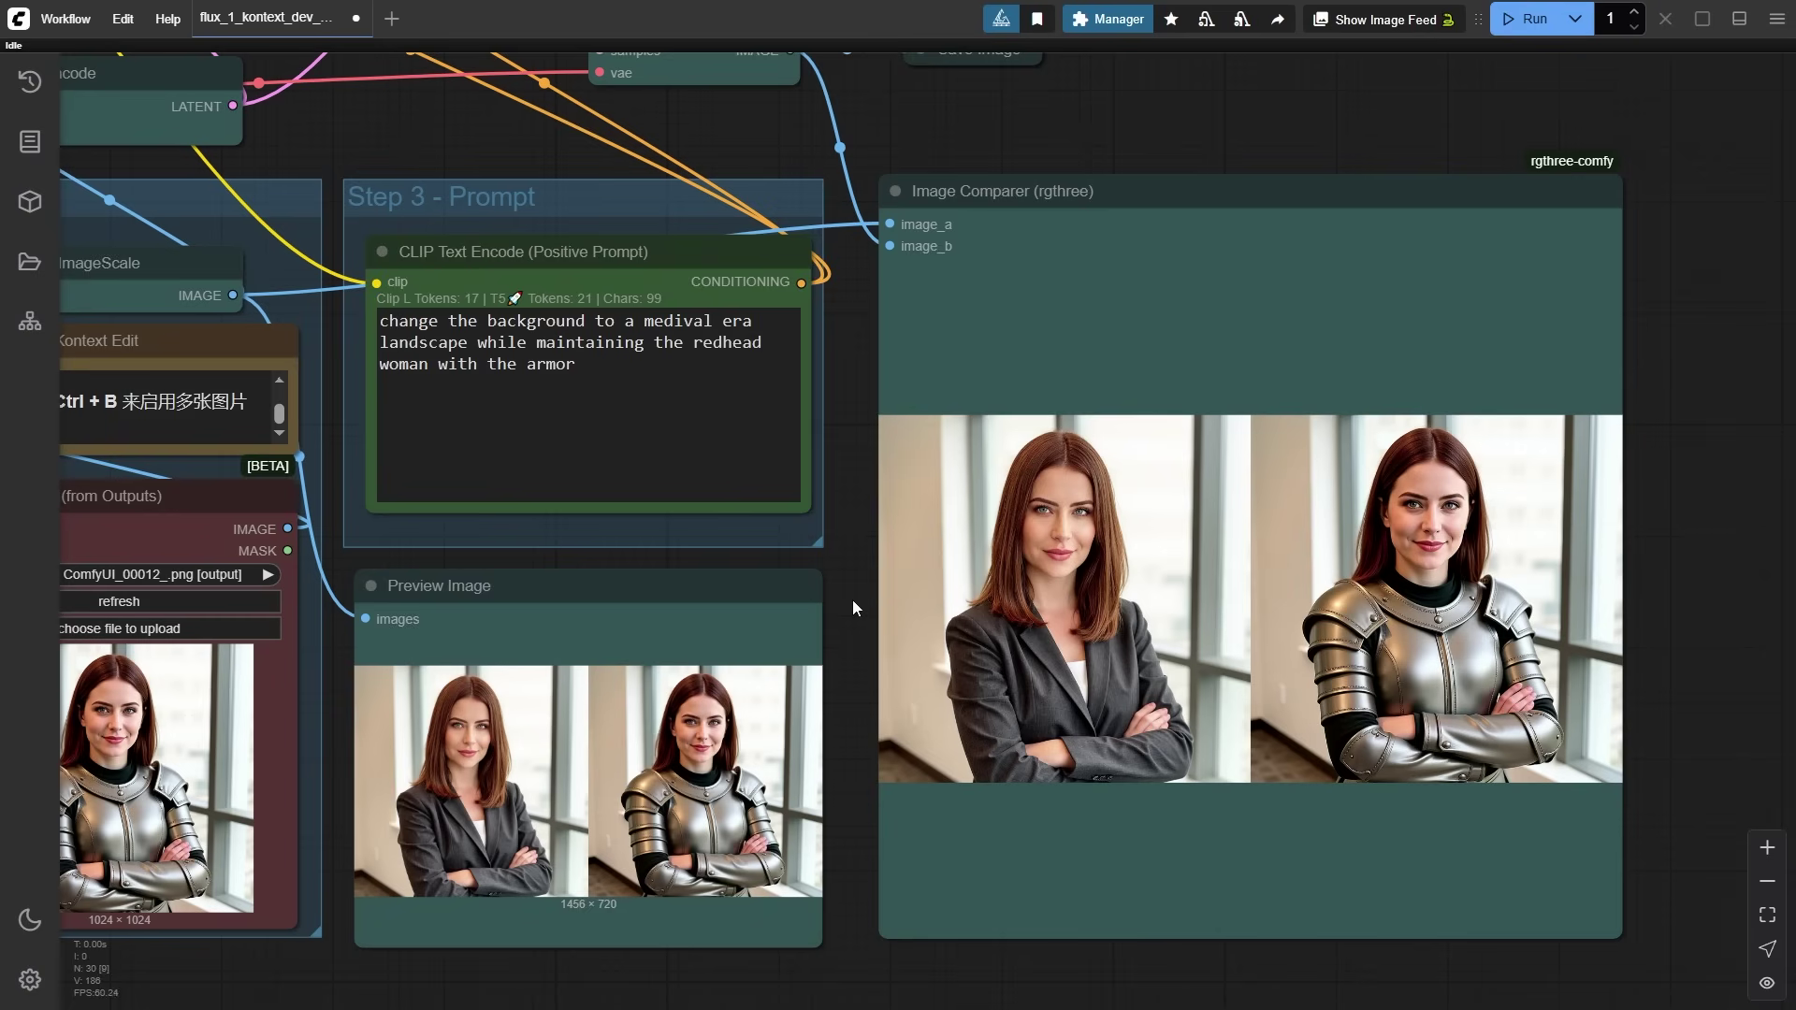
# - Add an Image Crop node and a Get Image Size node feeding its height
pyautogui.scroll(-5, 849, 742)
pyautogui.doubleClick(617, 729)
pyautogui.write('crop')
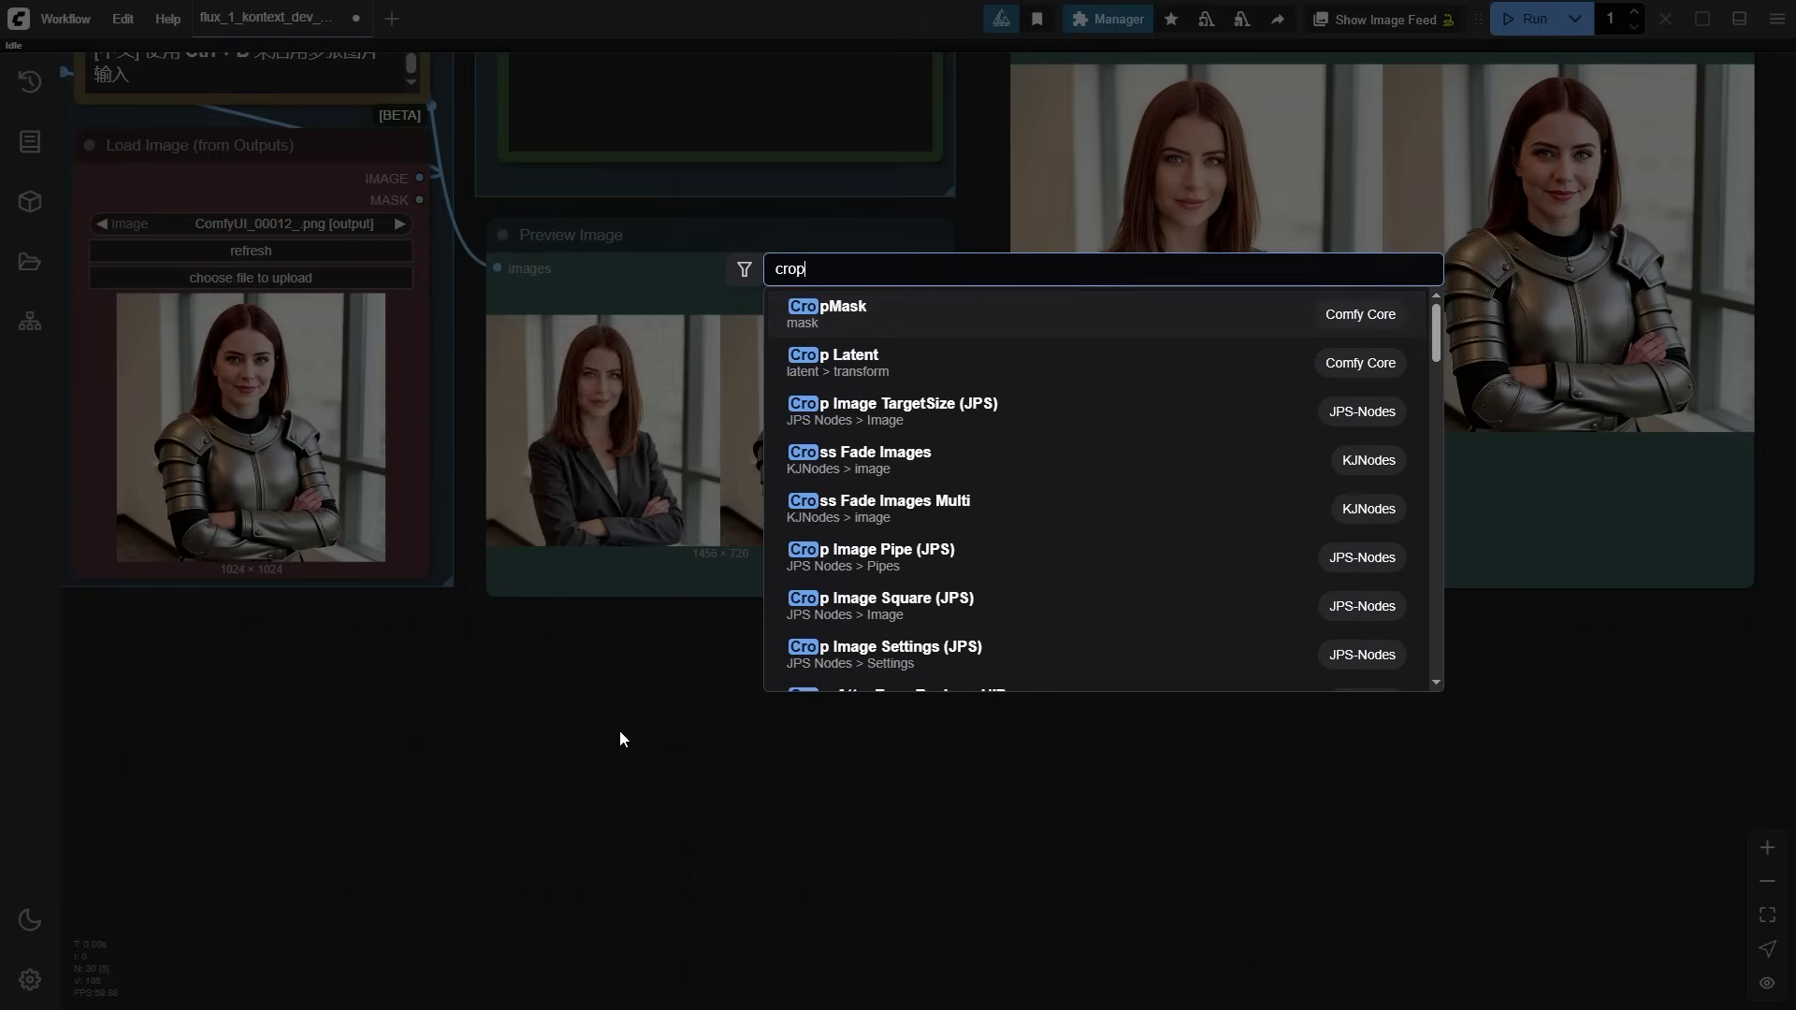
pyautogui.click(910, 609)
pyautogui.scroll(-2, 463, 226)
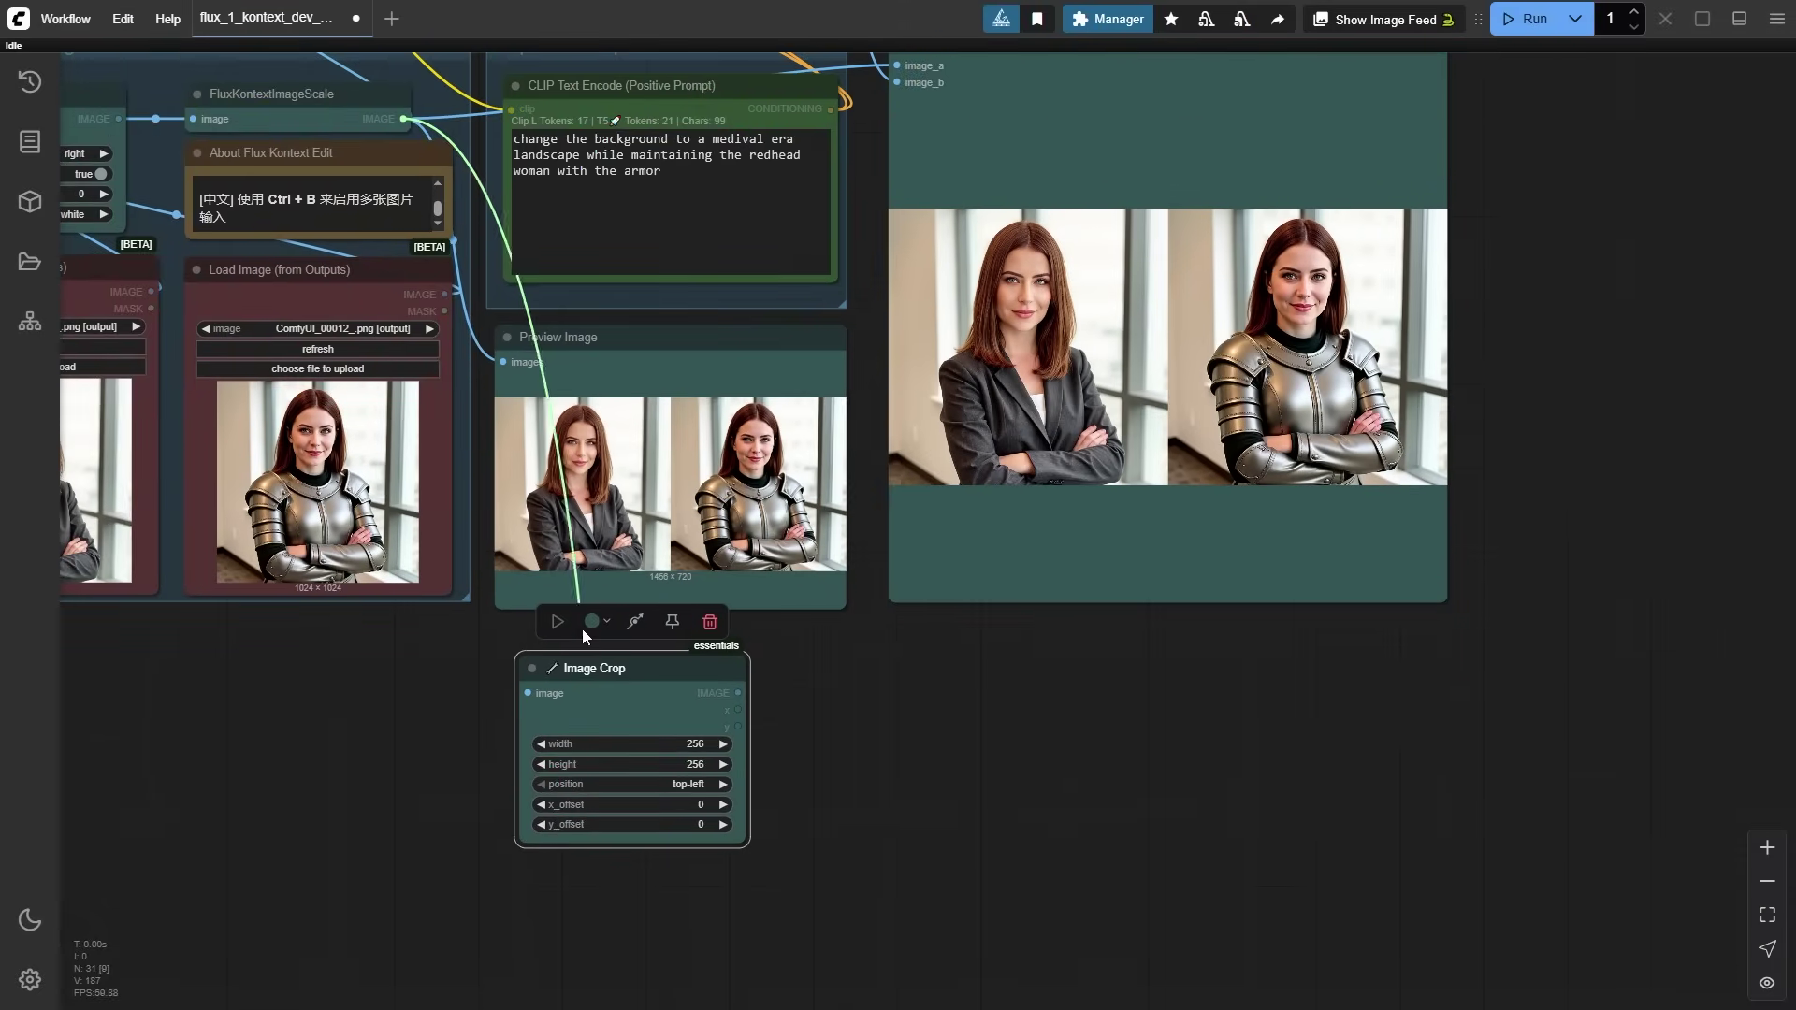
pyautogui.scroll(4, 1023, 698)
pyautogui.doubleClick(930, 644)
pyautogui.write('get image')
pyautogui.press('Return')
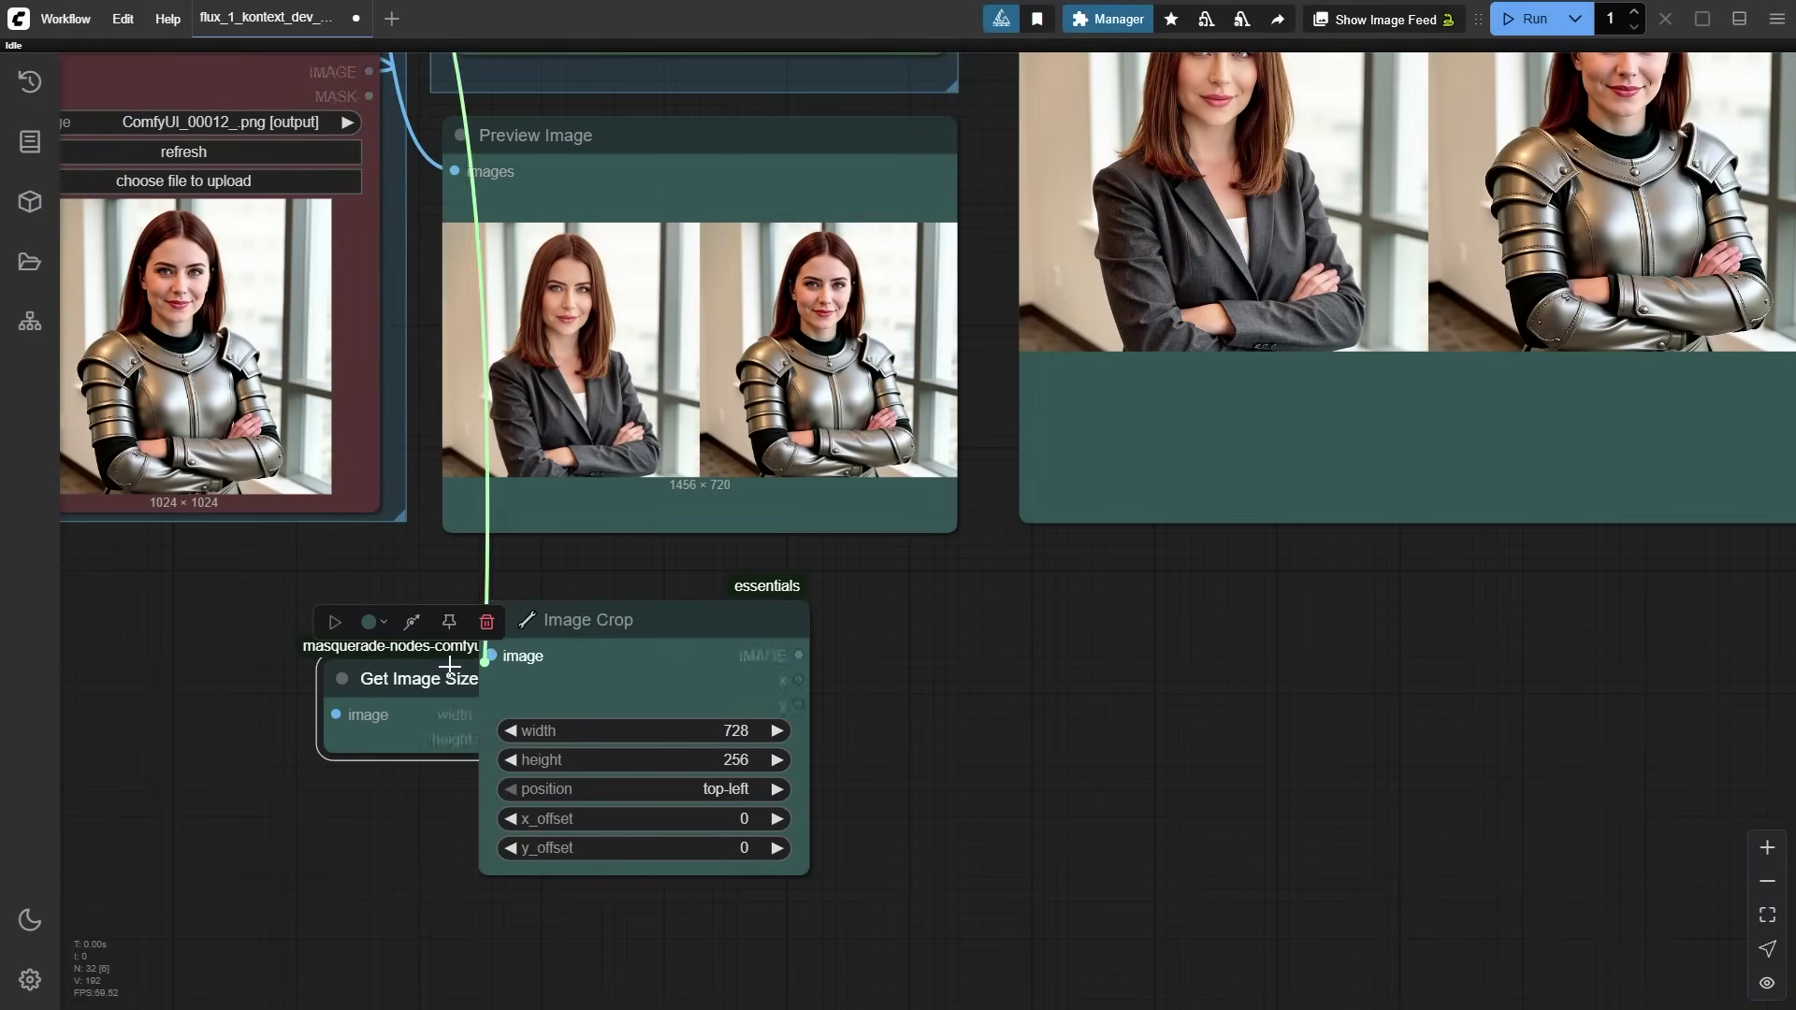
pyautogui.moveTo(411, 699); pyautogui.dragTo(564, 758)
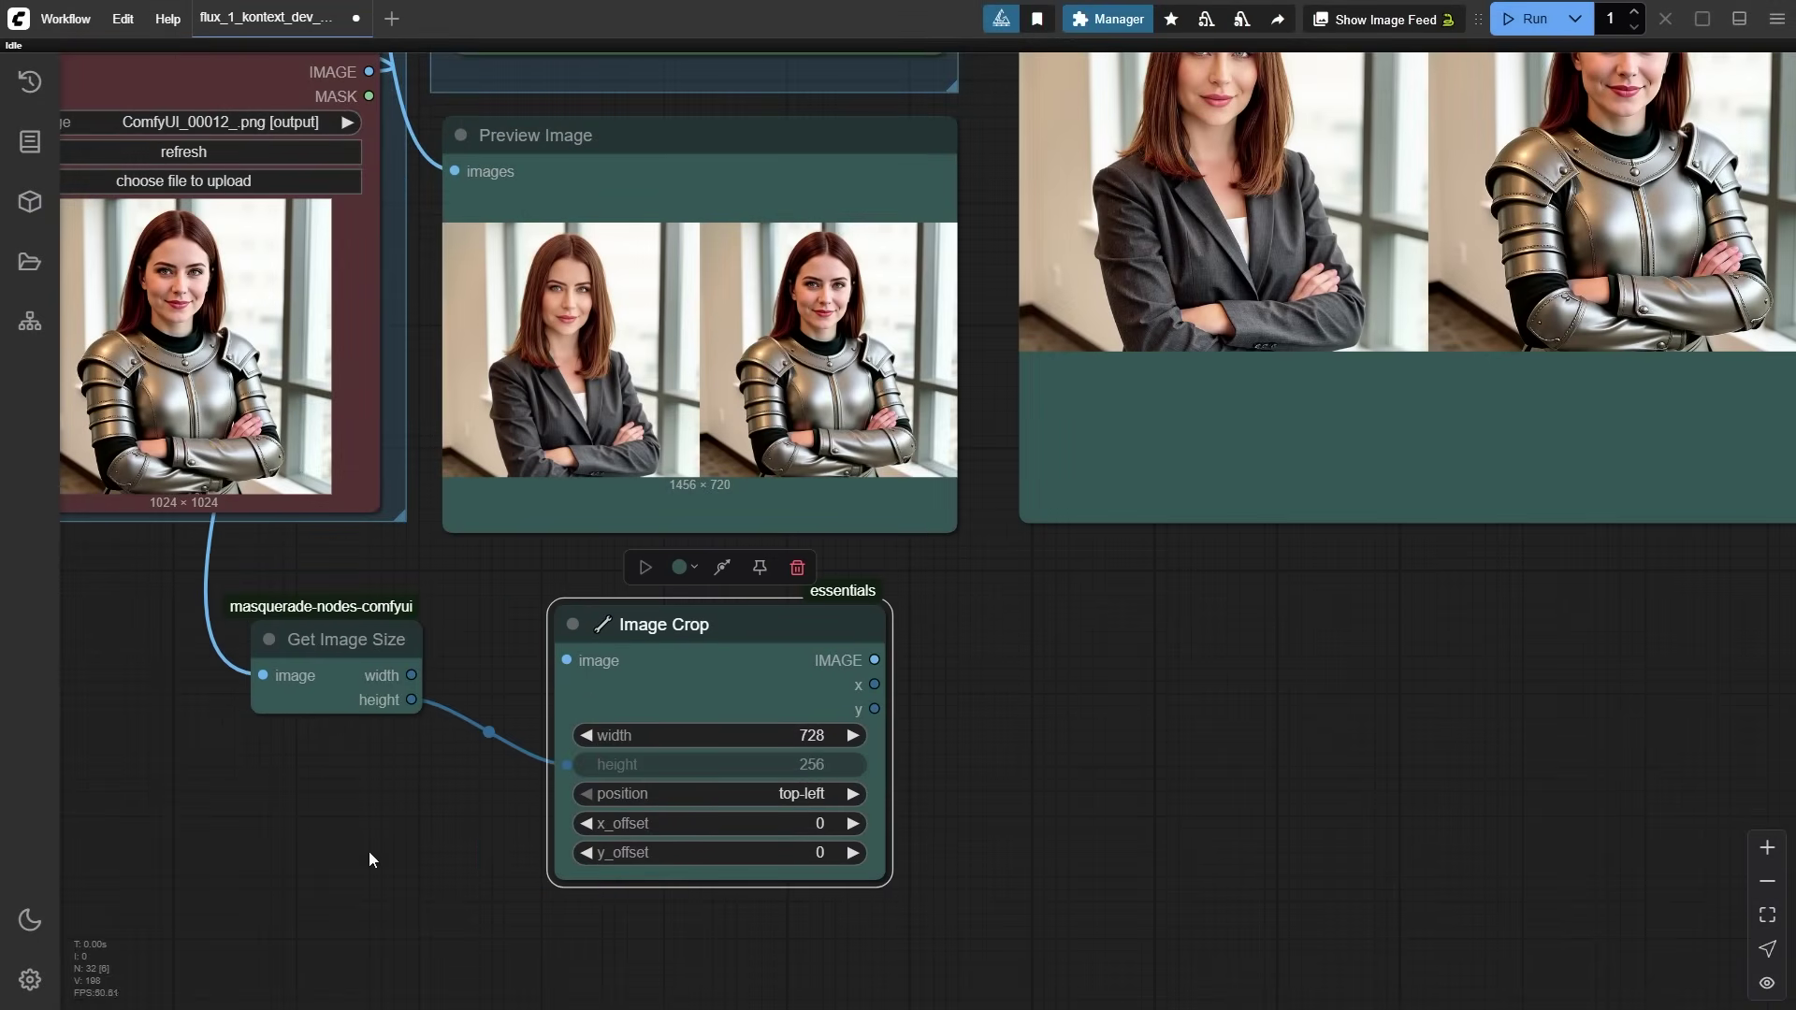
# - Add a Simple Math node with expression a/2 to set the crop width
pyautogui.doubleClick(368, 851)
pyautogui.write('math')
pyautogui.click(846, 513)
pyautogui.moveTo(467, 823); pyautogui.dragTo(519, 819)
pyautogui.click(374, 902)
pyautogui.write('a/2')
pyautogui.press('Return')
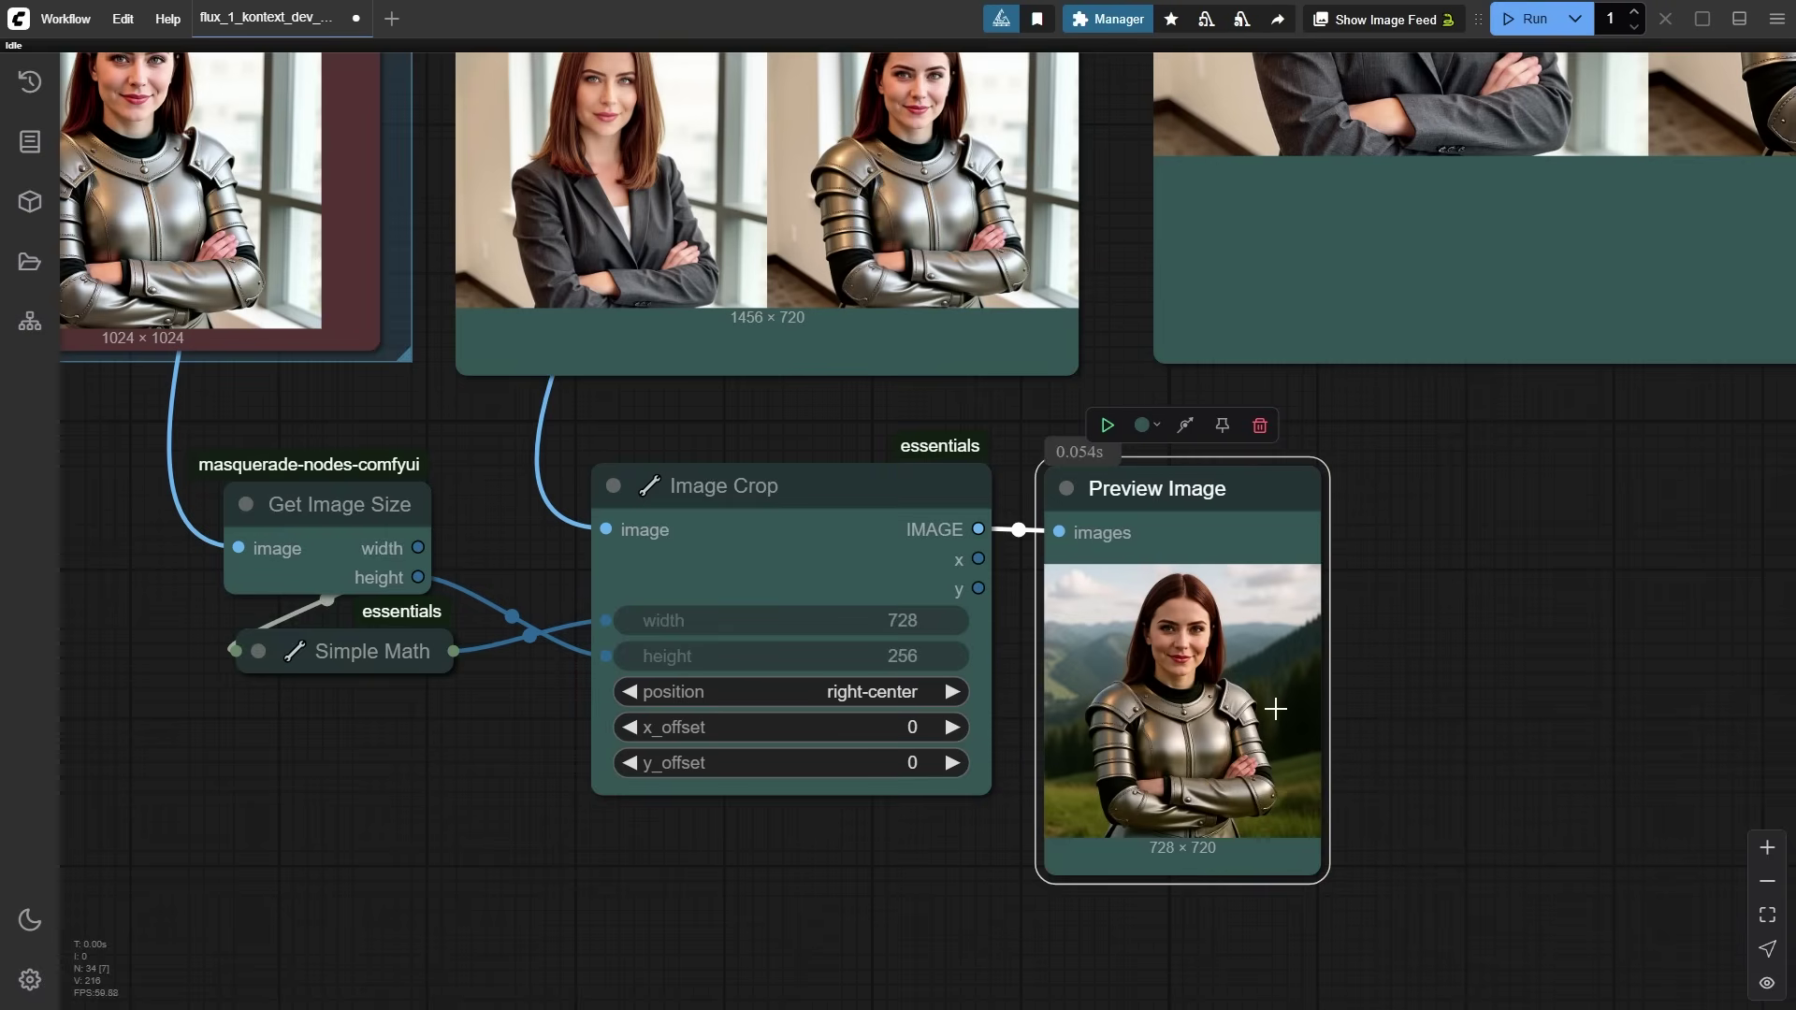
pyautogui.scroll(5, 1274, 709)
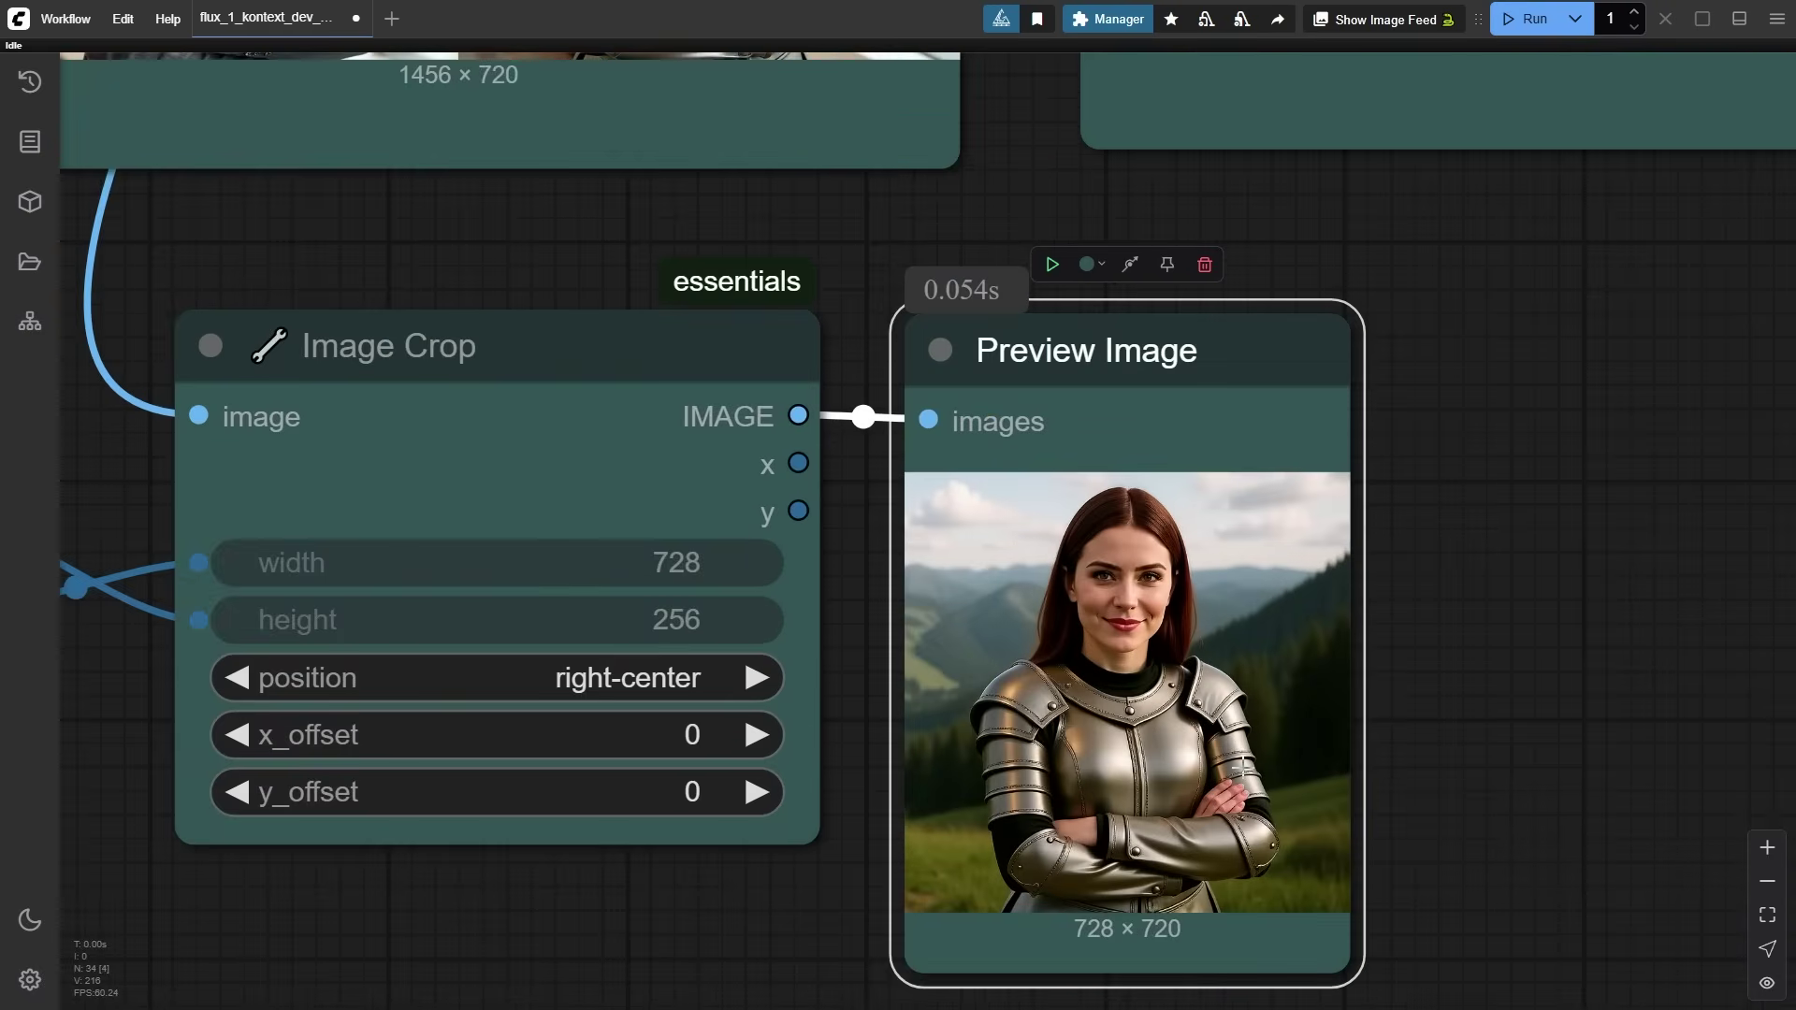
pyautogui.scroll(2, 1232, 739)
pyautogui.scroll(-2, 1264, 762)
pyautogui.scroll(1, 1436, 743)
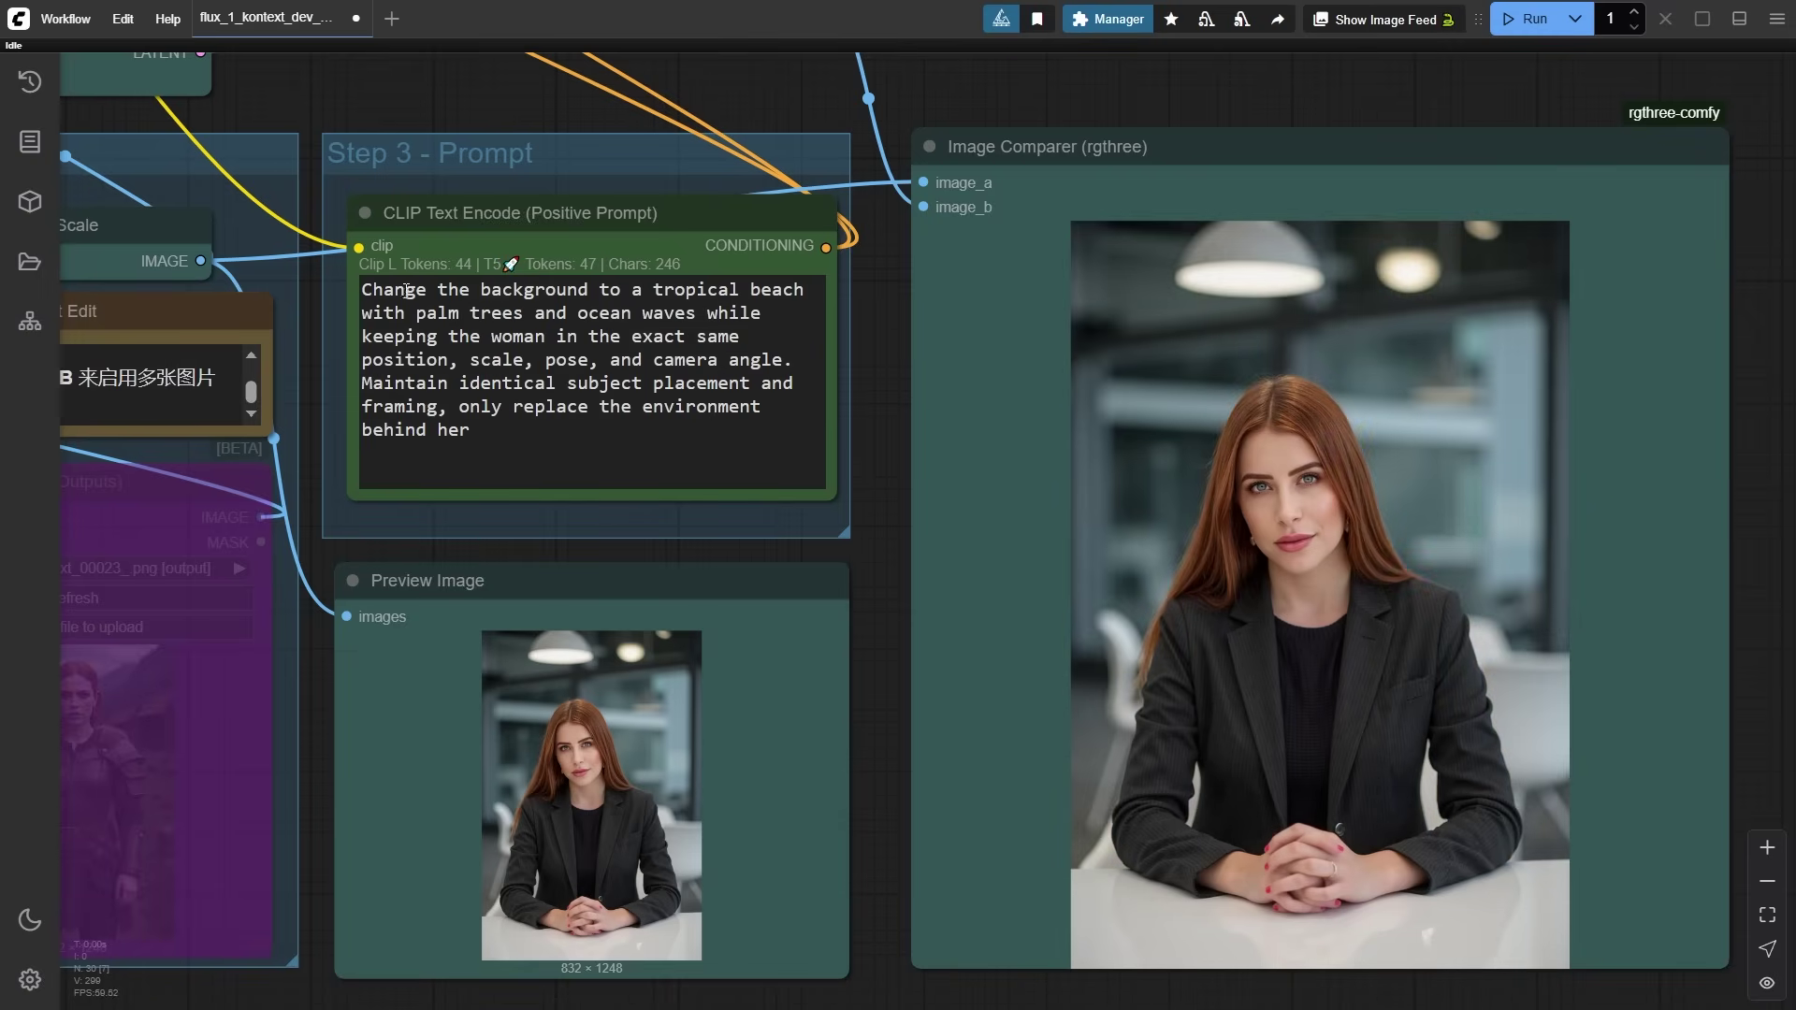
# - Select the background phrase in the tropical-beach prompt
pyautogui.moveTo(439, 291); pyautogui.dragTo(507, 314)
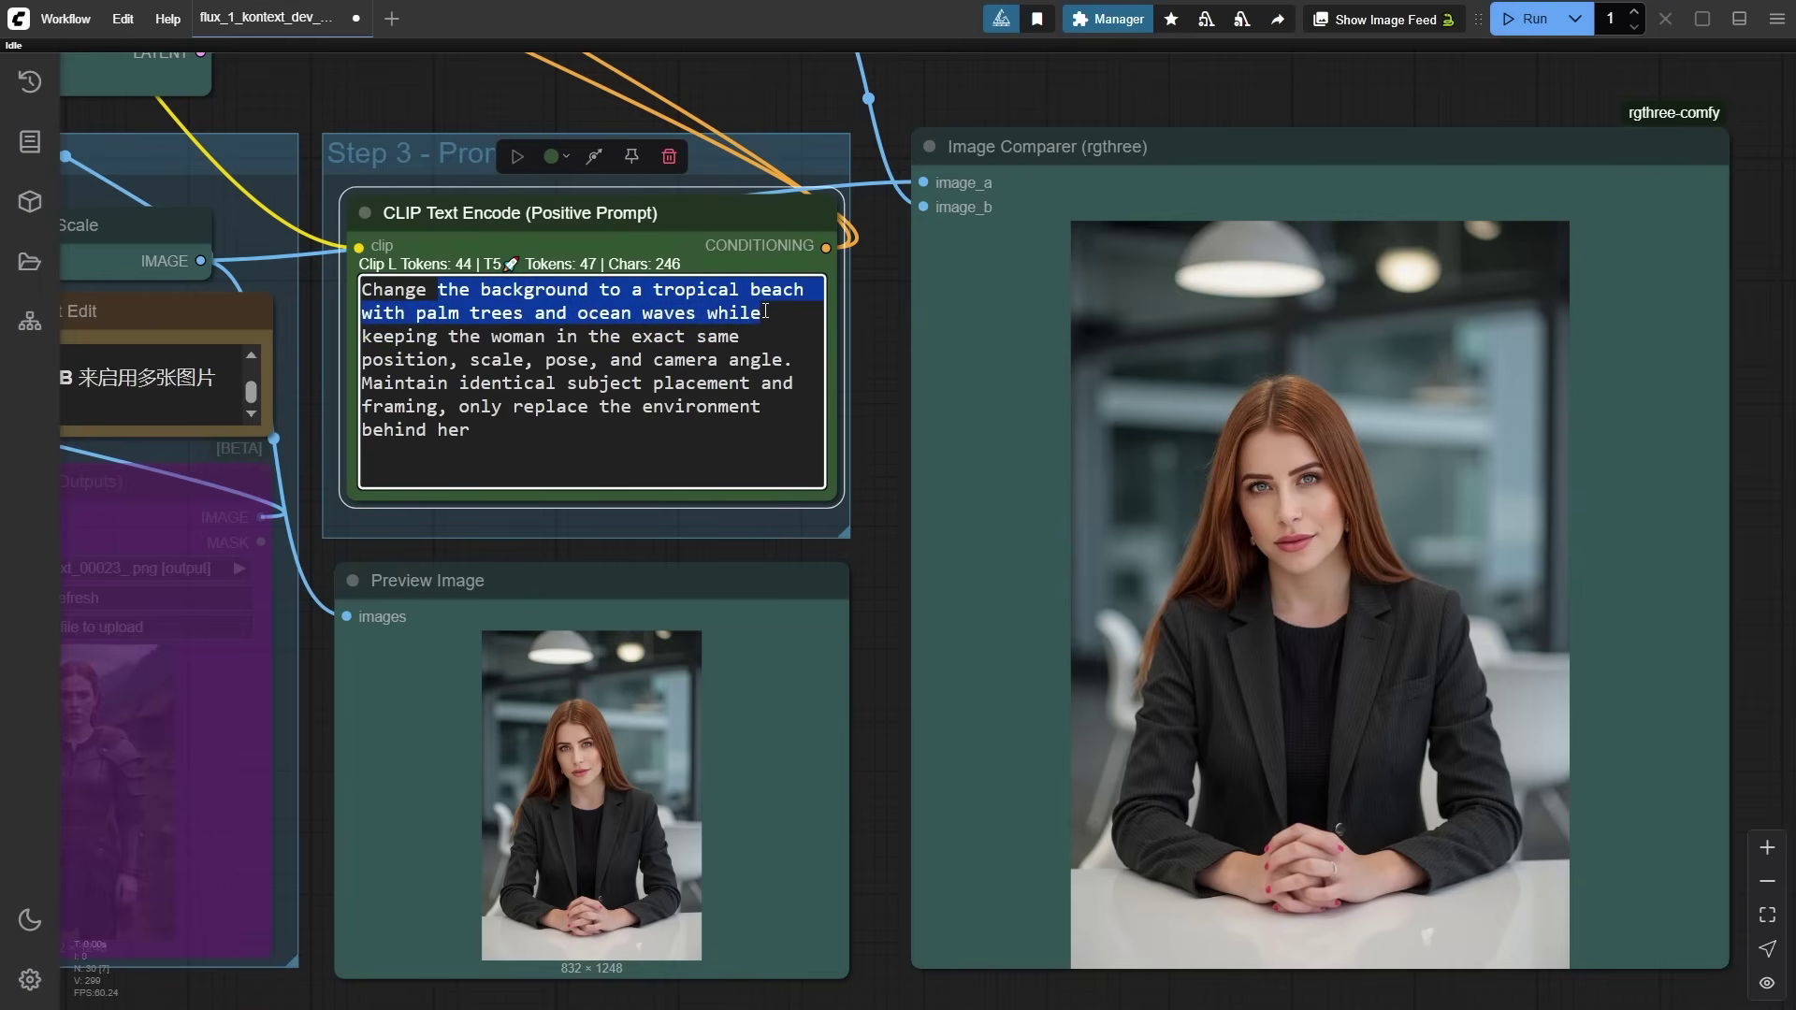
# - Prompt for her clothing to become a yellow bikini and run the workflow
pyautogui.write('the woman clothing to a ')
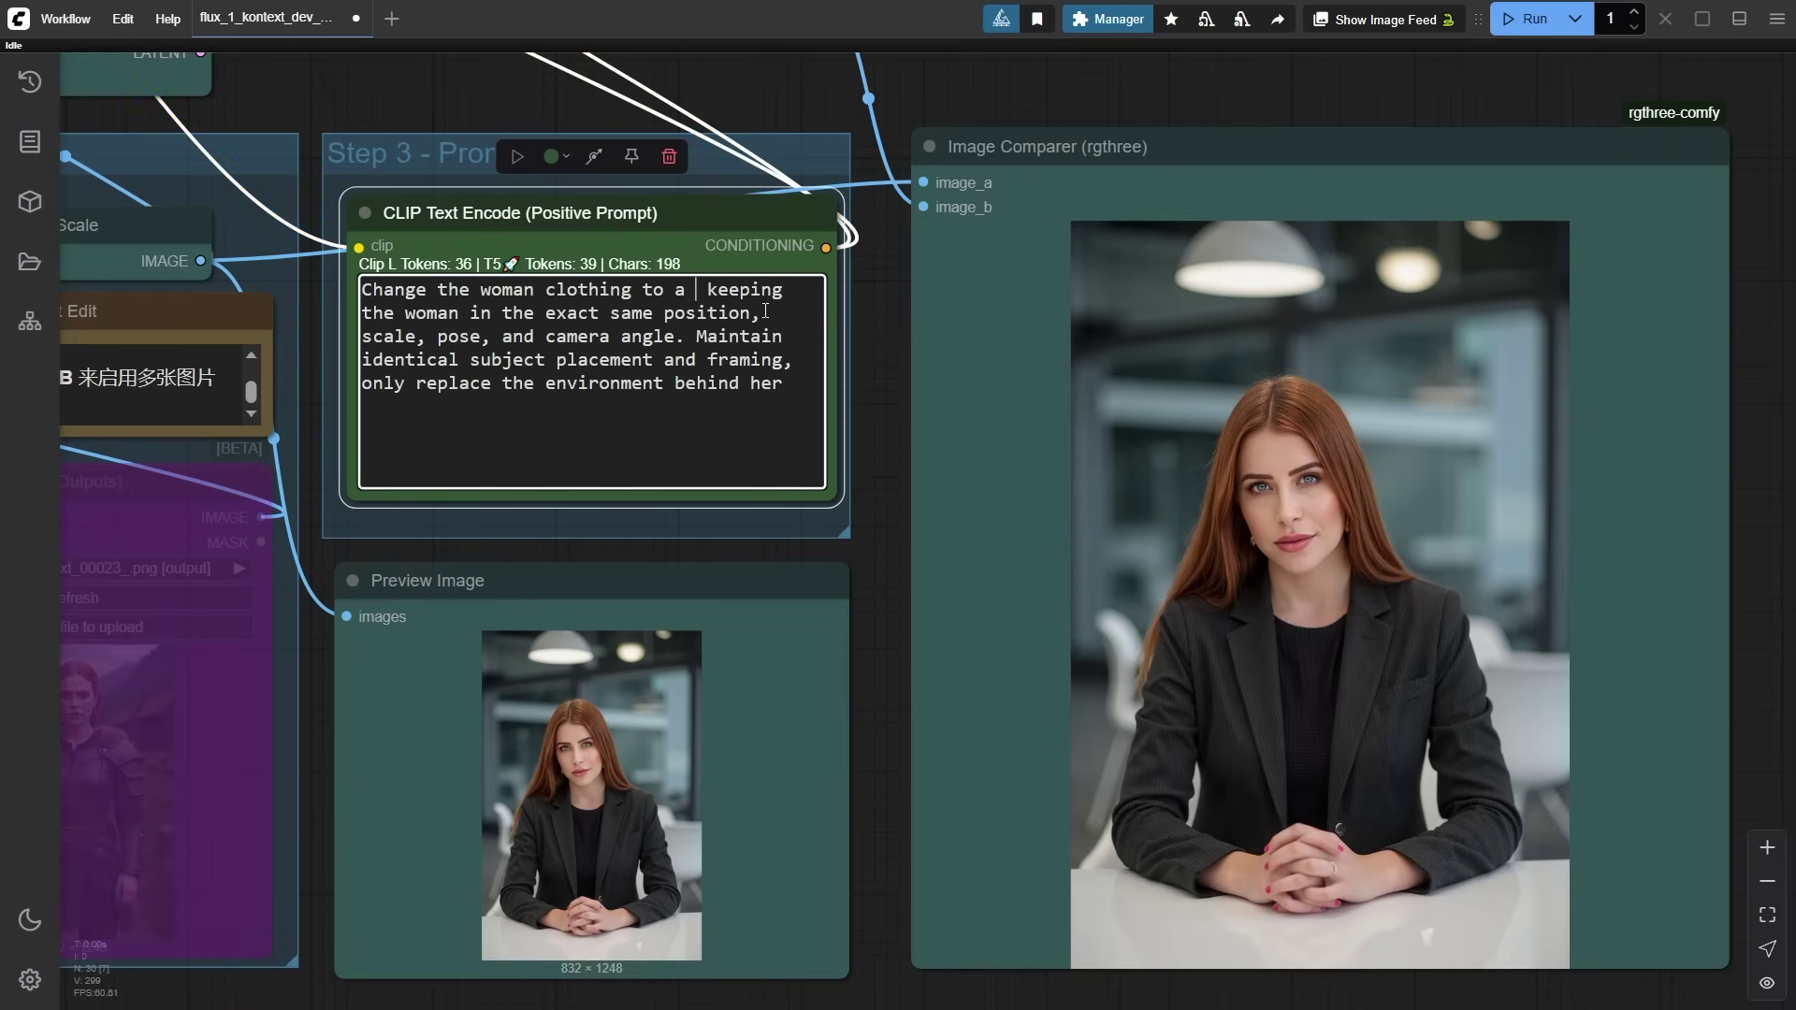
pyautogui.write('yellow bikini while')
pyautogui.moveTo(588, 312); pyautogui.dragTo(686, 312)
pyautogui.write('her')
pyautogui.hotkey('ctrl', 'Return')
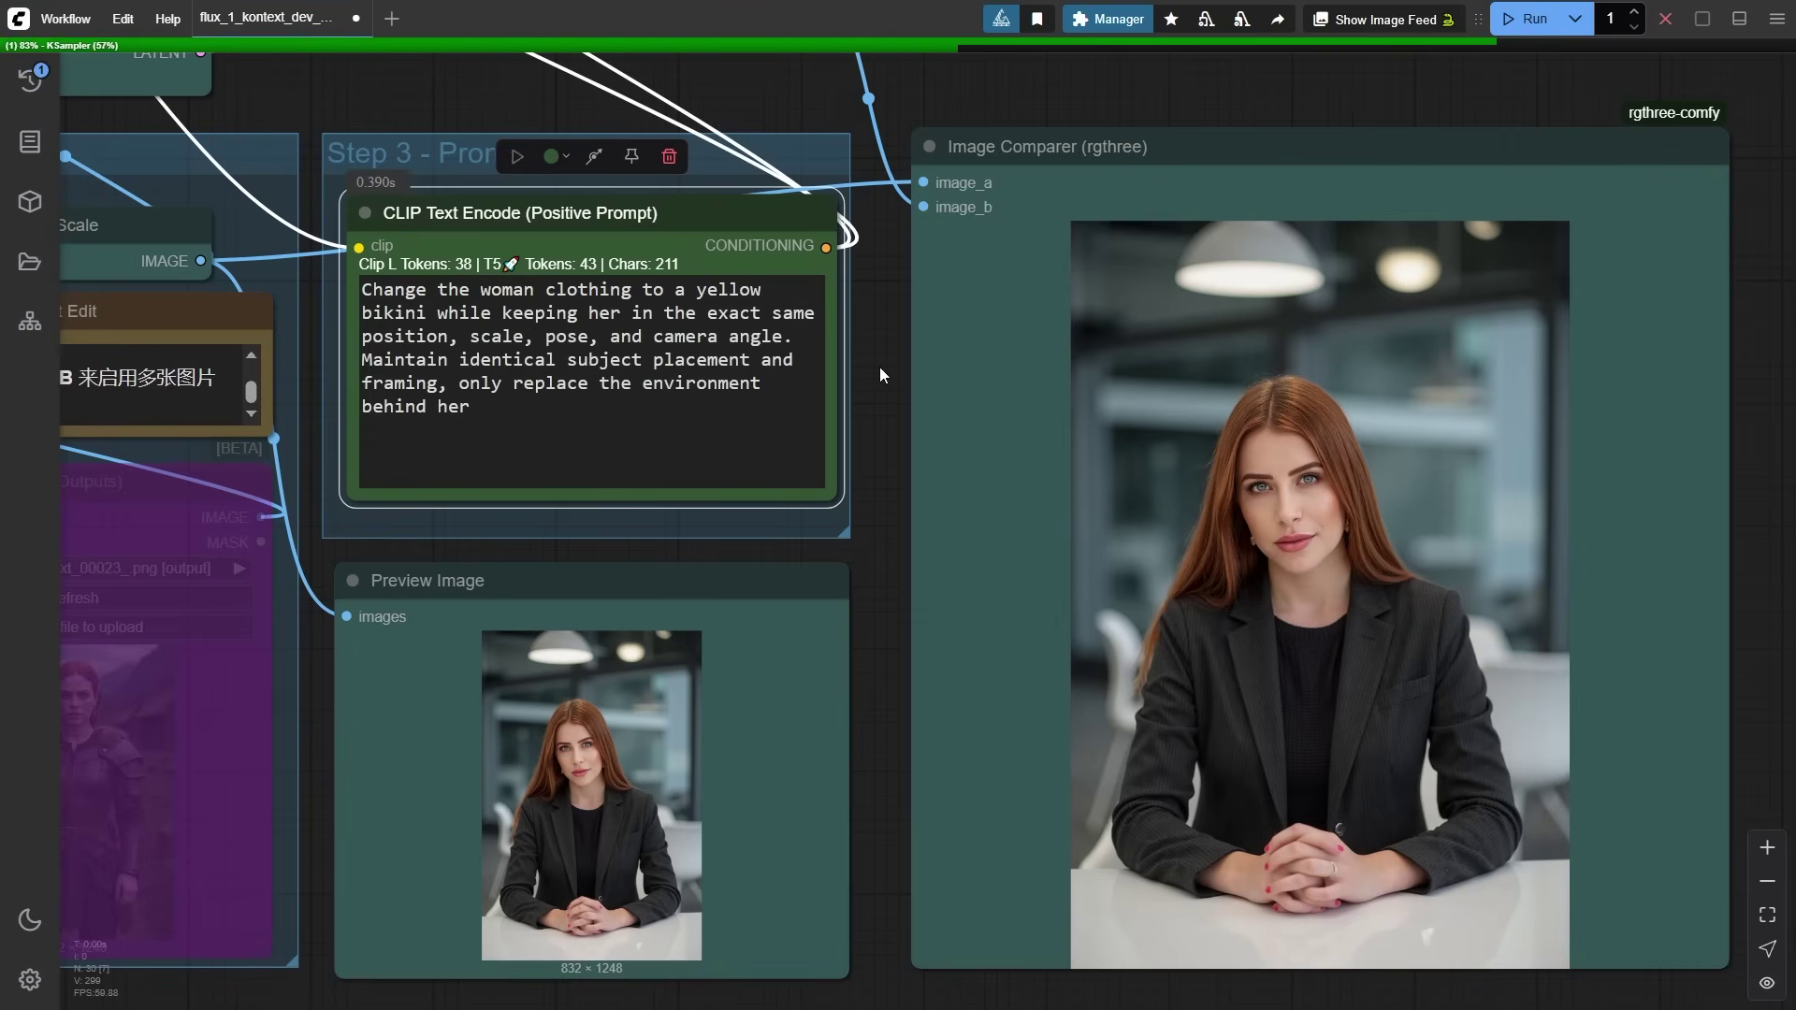
pyautogui.scroll(-1, 1512, 535)
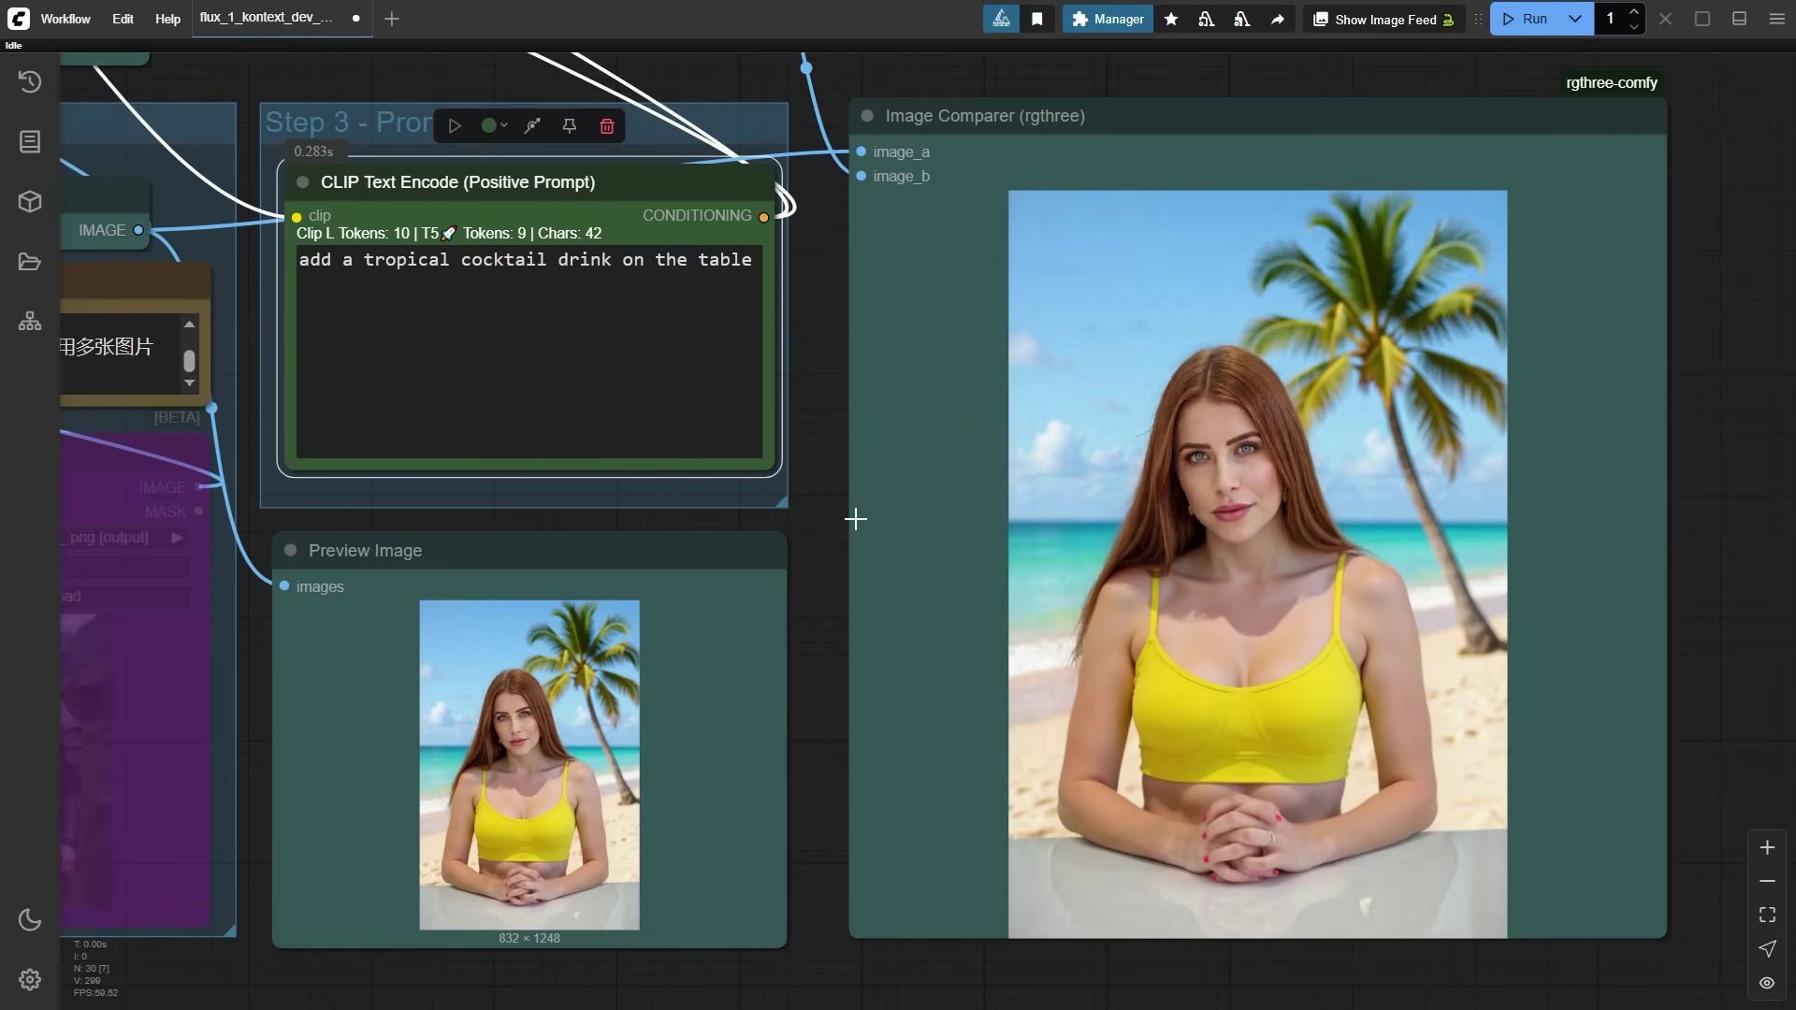
pyautogui.scroll(-4, 827, 520)
# - Add an ImageCompositeMasked node and wire the VAE Decode output into it
pyautogui.moveTo(827, 520); pyautogui.dragTo(484, 491)
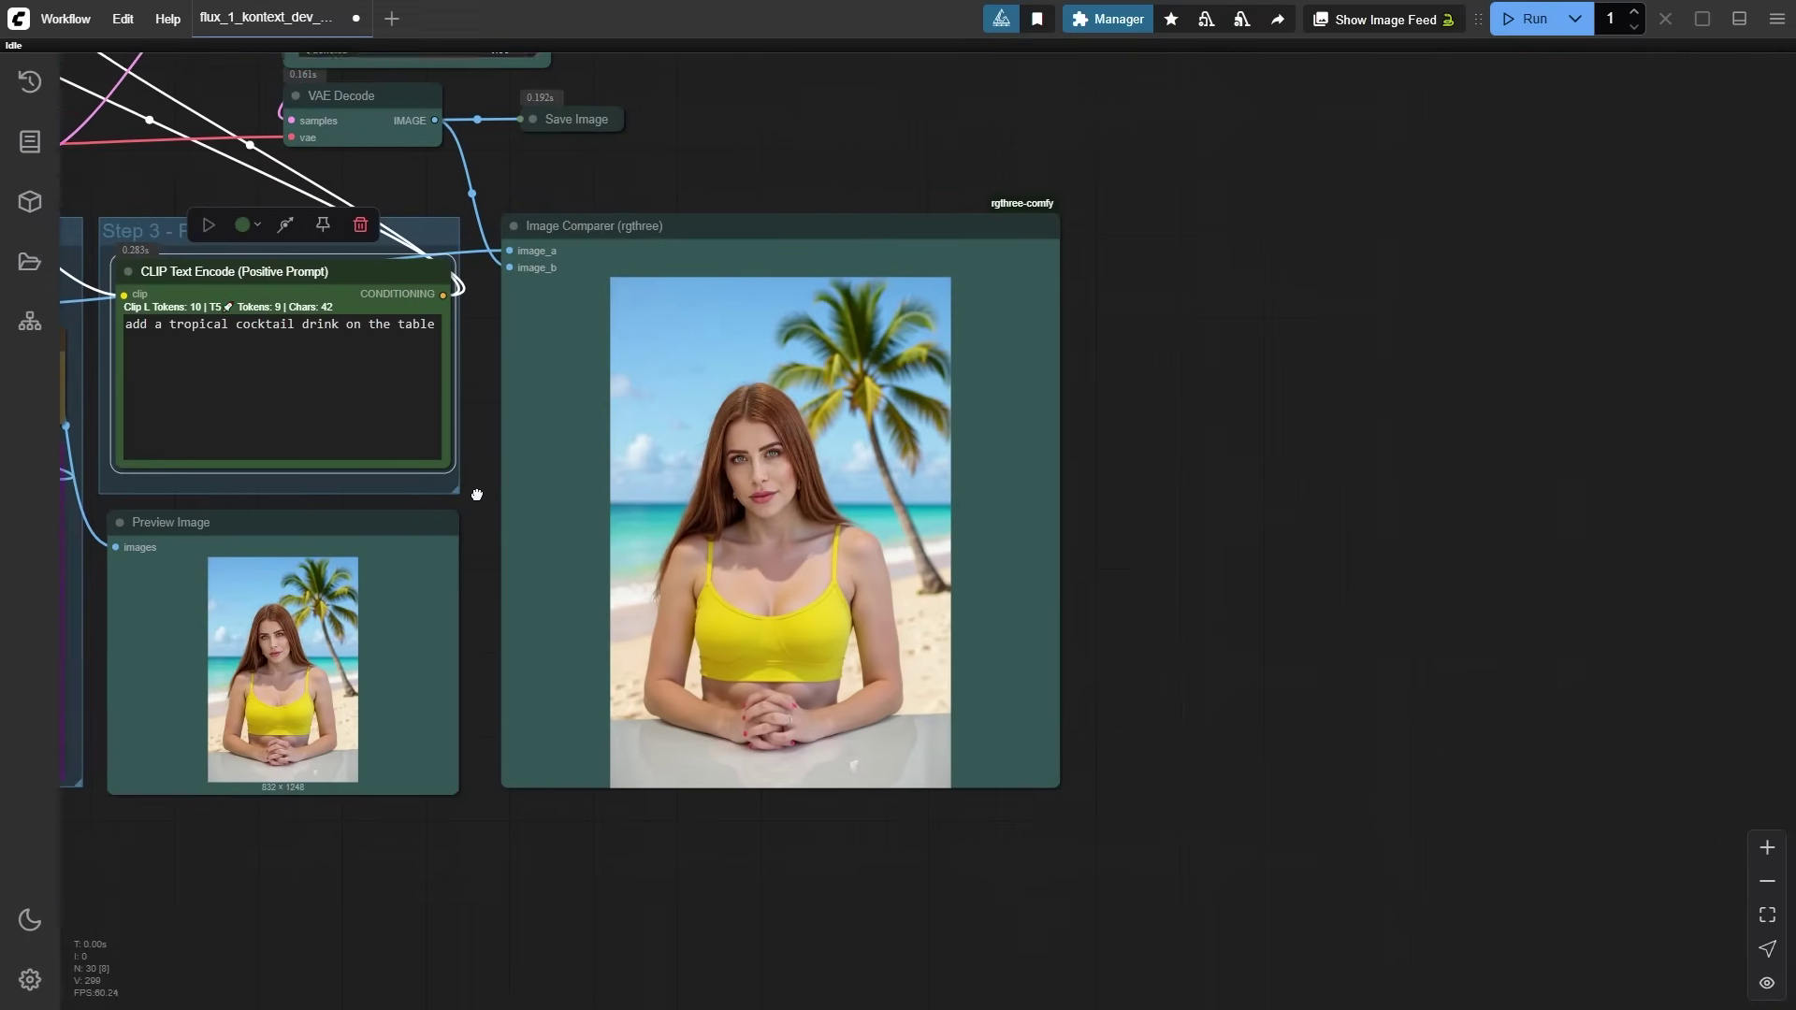
pyautogui.doubleClick(800, 193)
pyautogui.write('image compositemasked')
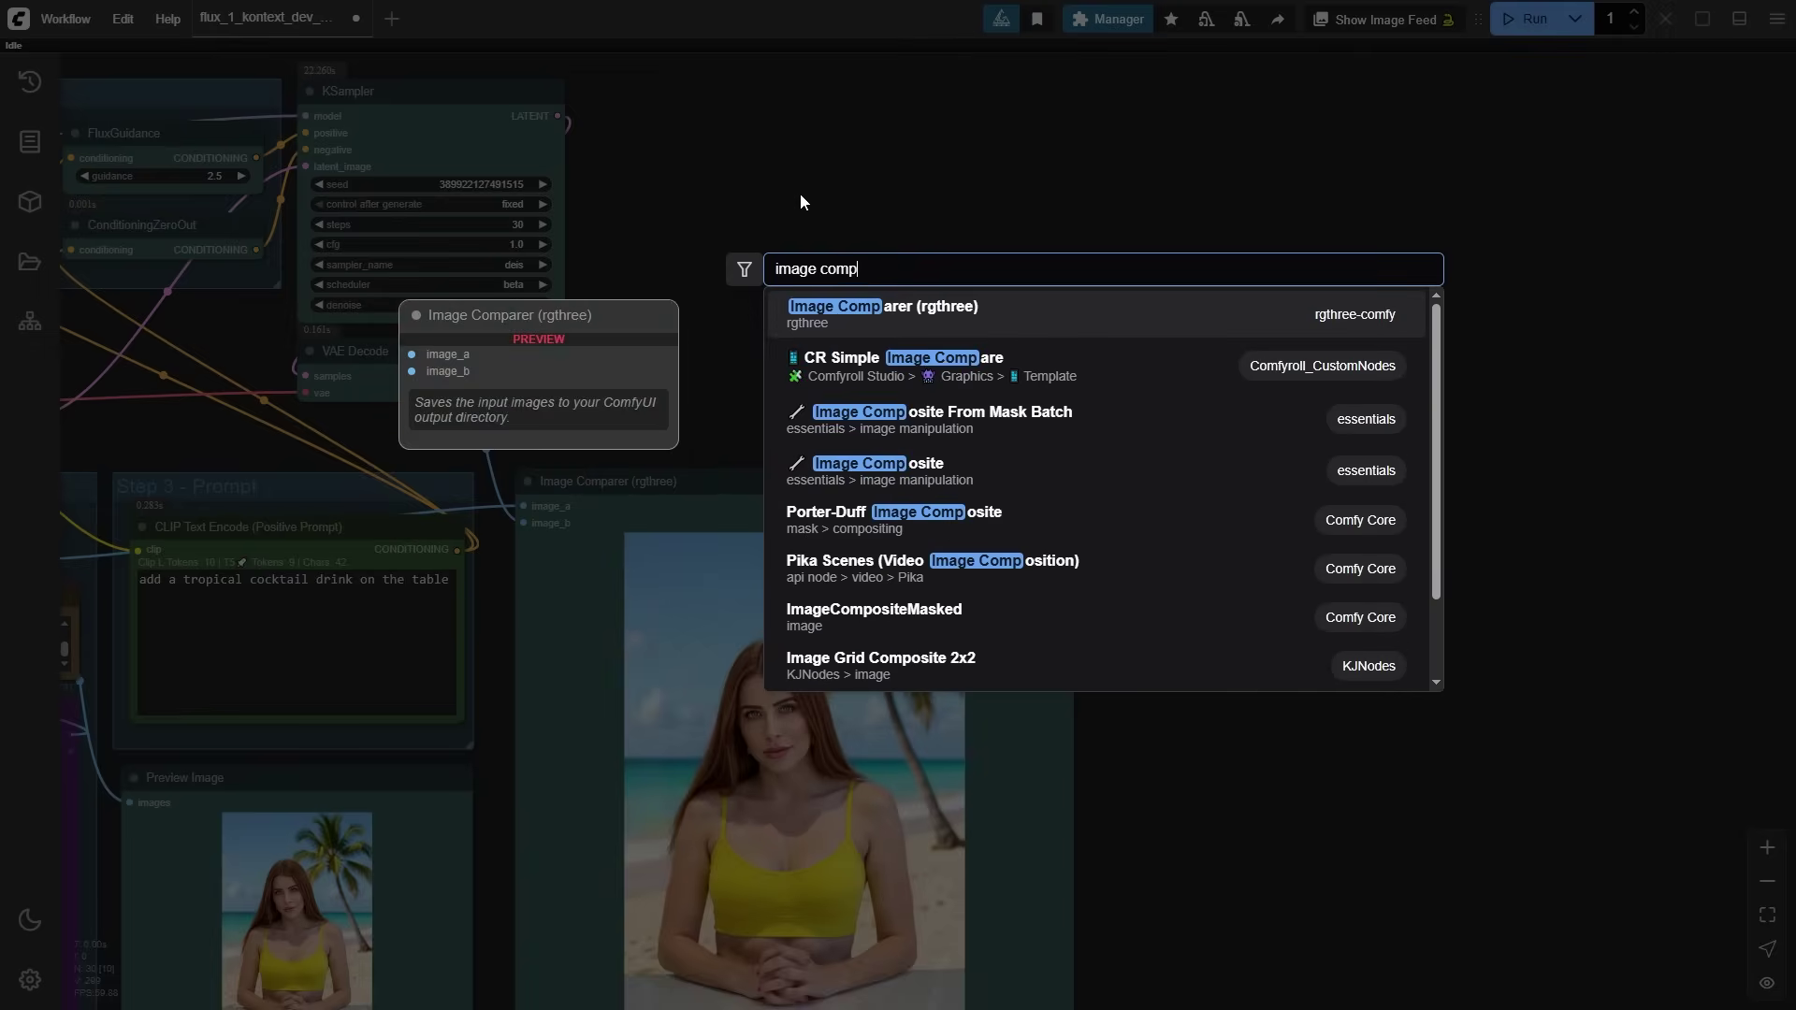
pyautogui.press('Return')
pyautogui.moveTo(754, 375); pyautogui.dragTo(1196, 345)
pyautogui.moveTo(891, 345); pyautogui.dragTo(1242, 174)
# - Paint a mask over the table's lower right in MaskEditor and save it
pyautogui.rightClick(135, 888)
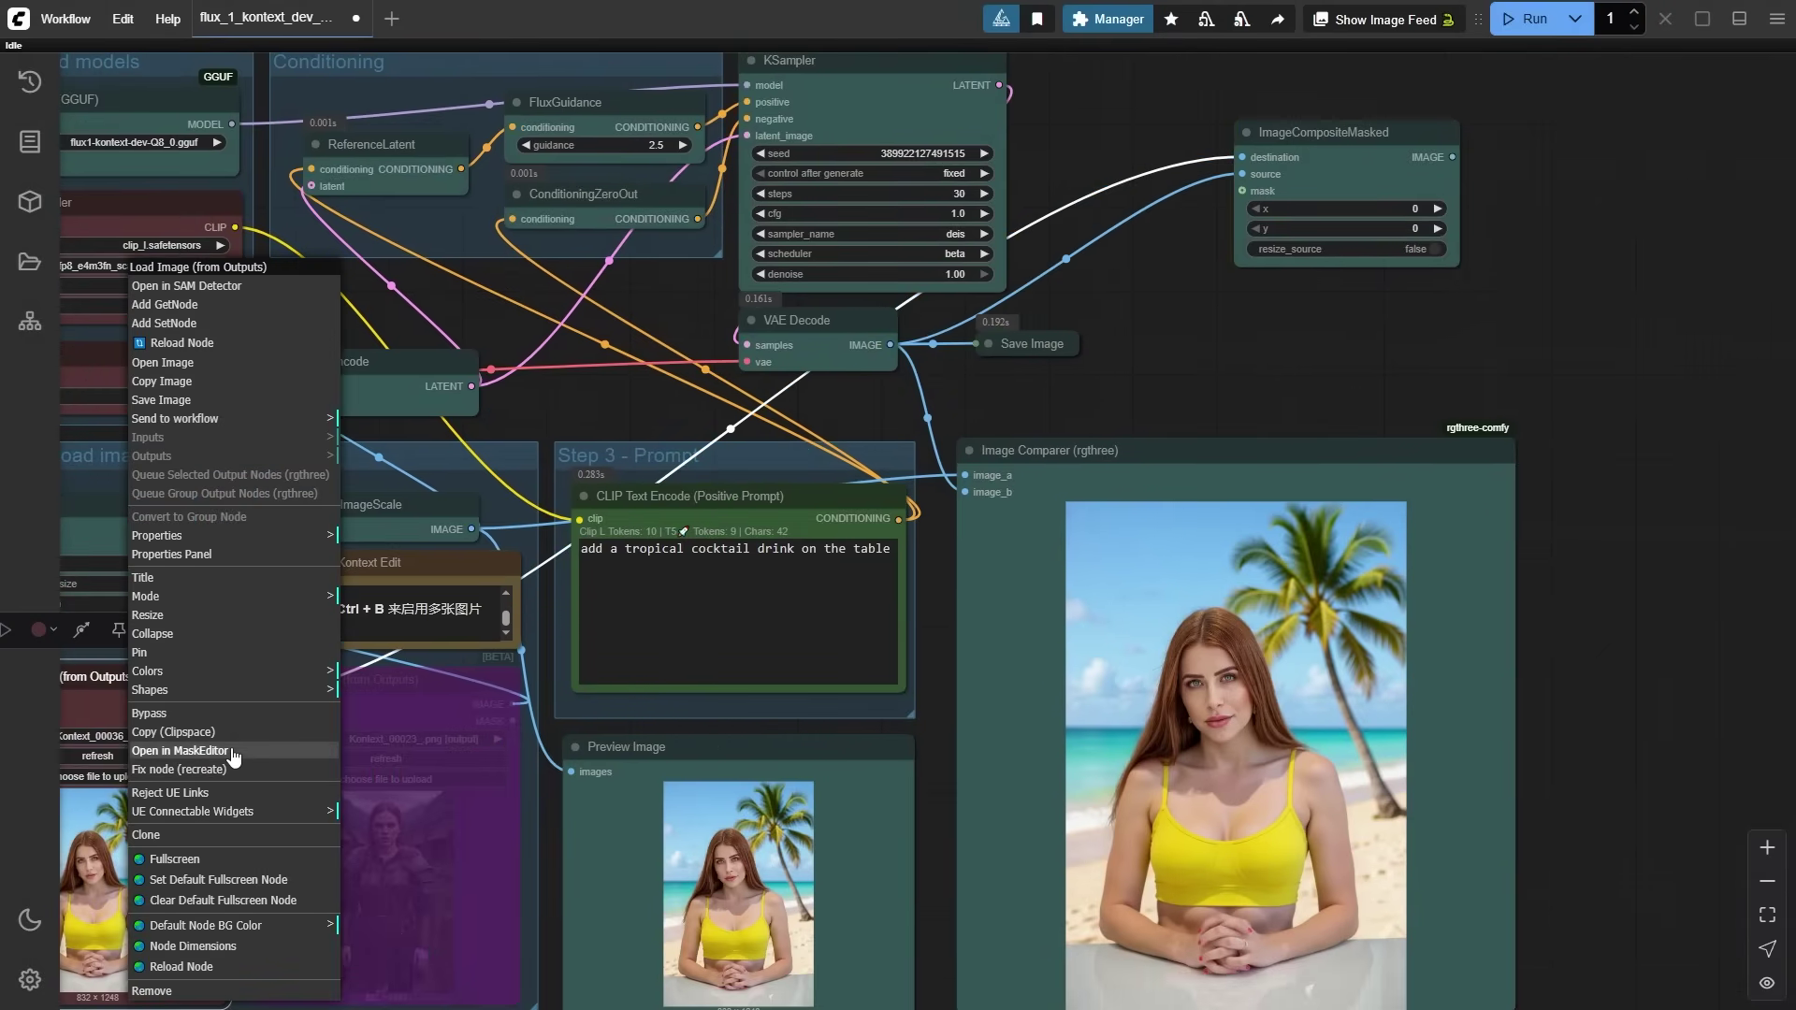
pyautogui.click(178, 755)
pyautogui.moveTo(1045, 806)
pyautogui.mouseDown()
pyautogui.moveTo(994, 830)
pyautogui.moveTo(1050, 733)
pyautogui.moveTo(935, 898)
pyautogui.mouseUp()
pyautogui.click(364, 19)
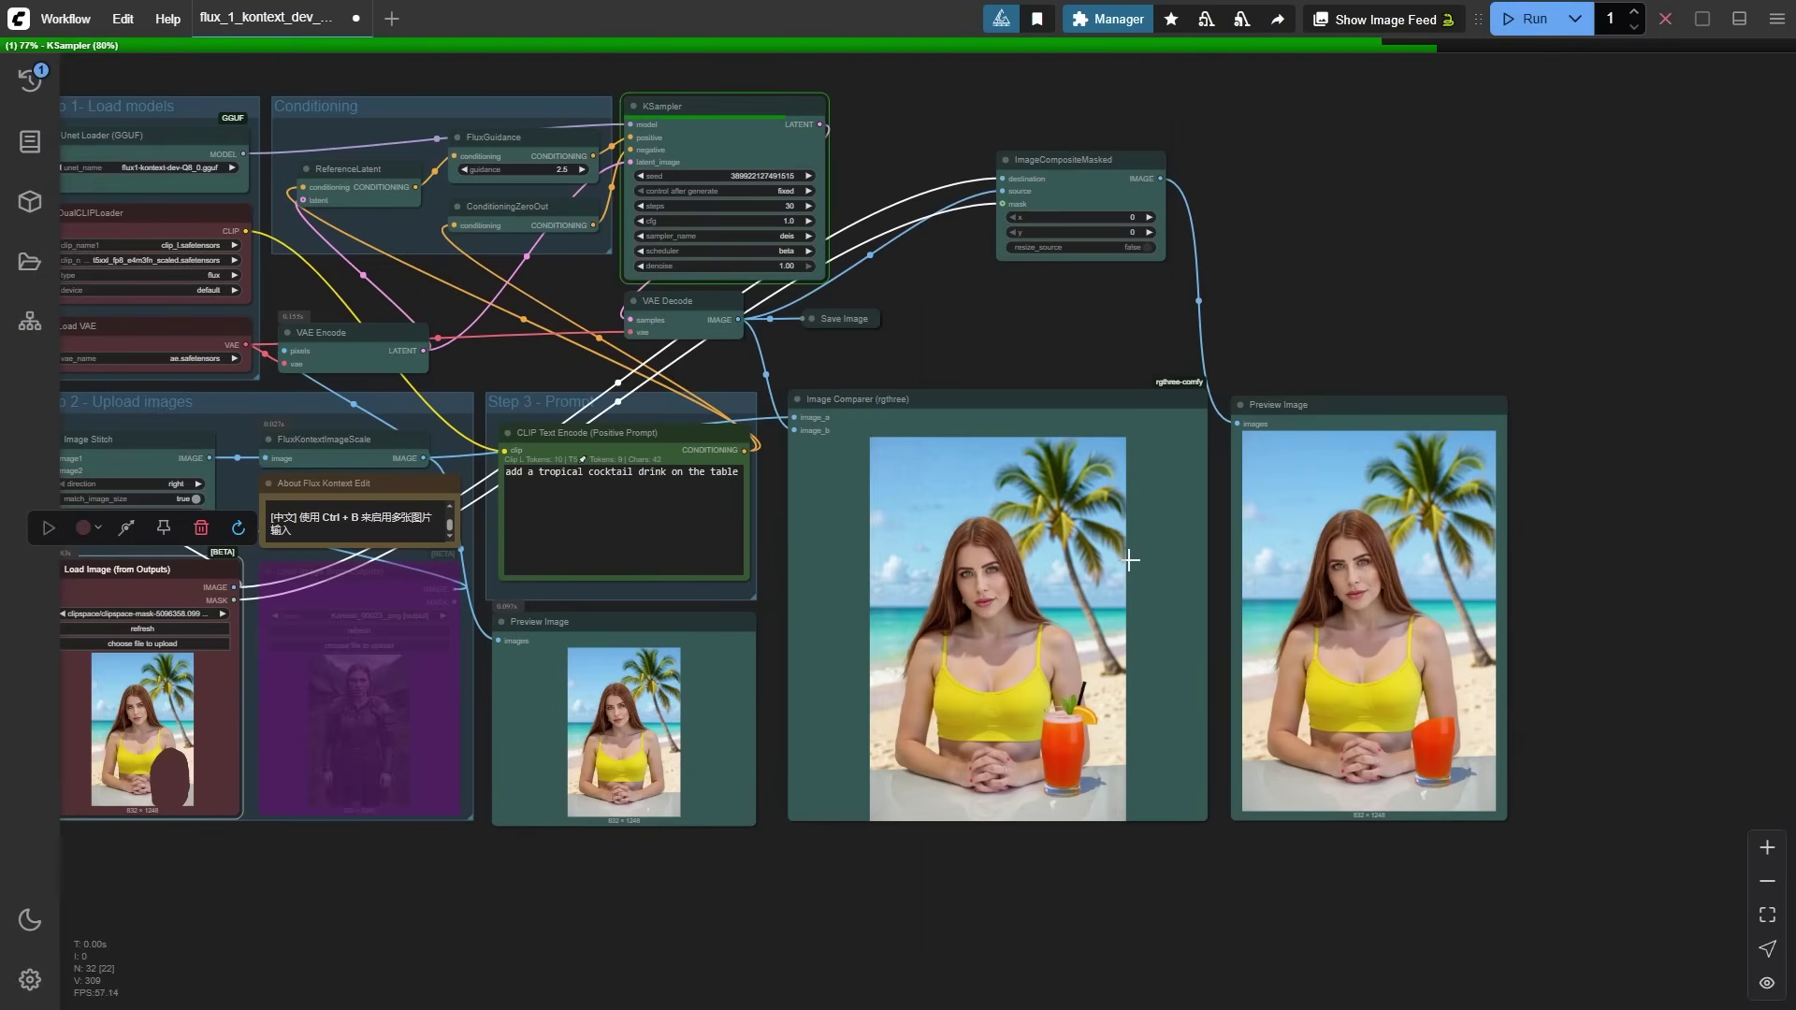
pyautogui.scroll(7, 1204, 473)
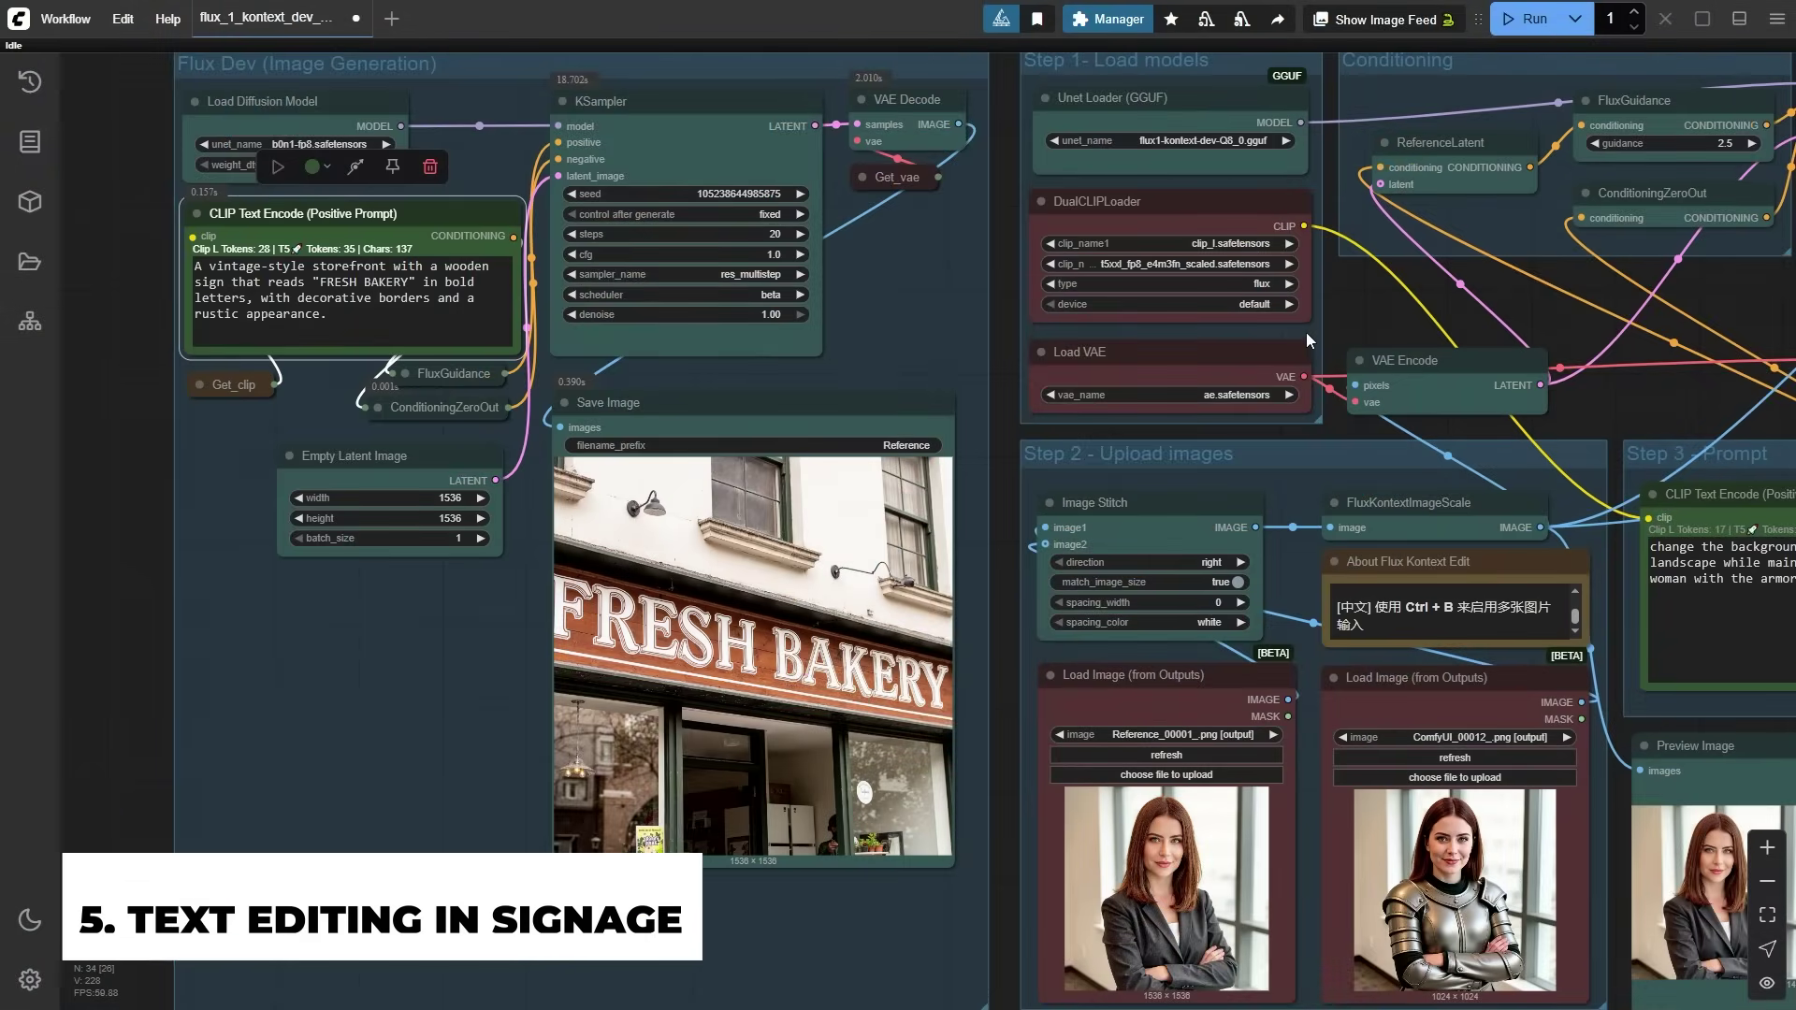
# - Bypass the armoured-woman Load Image node and rerun using only the bakery photo
pyautogui.scroll(5, 711, 749)
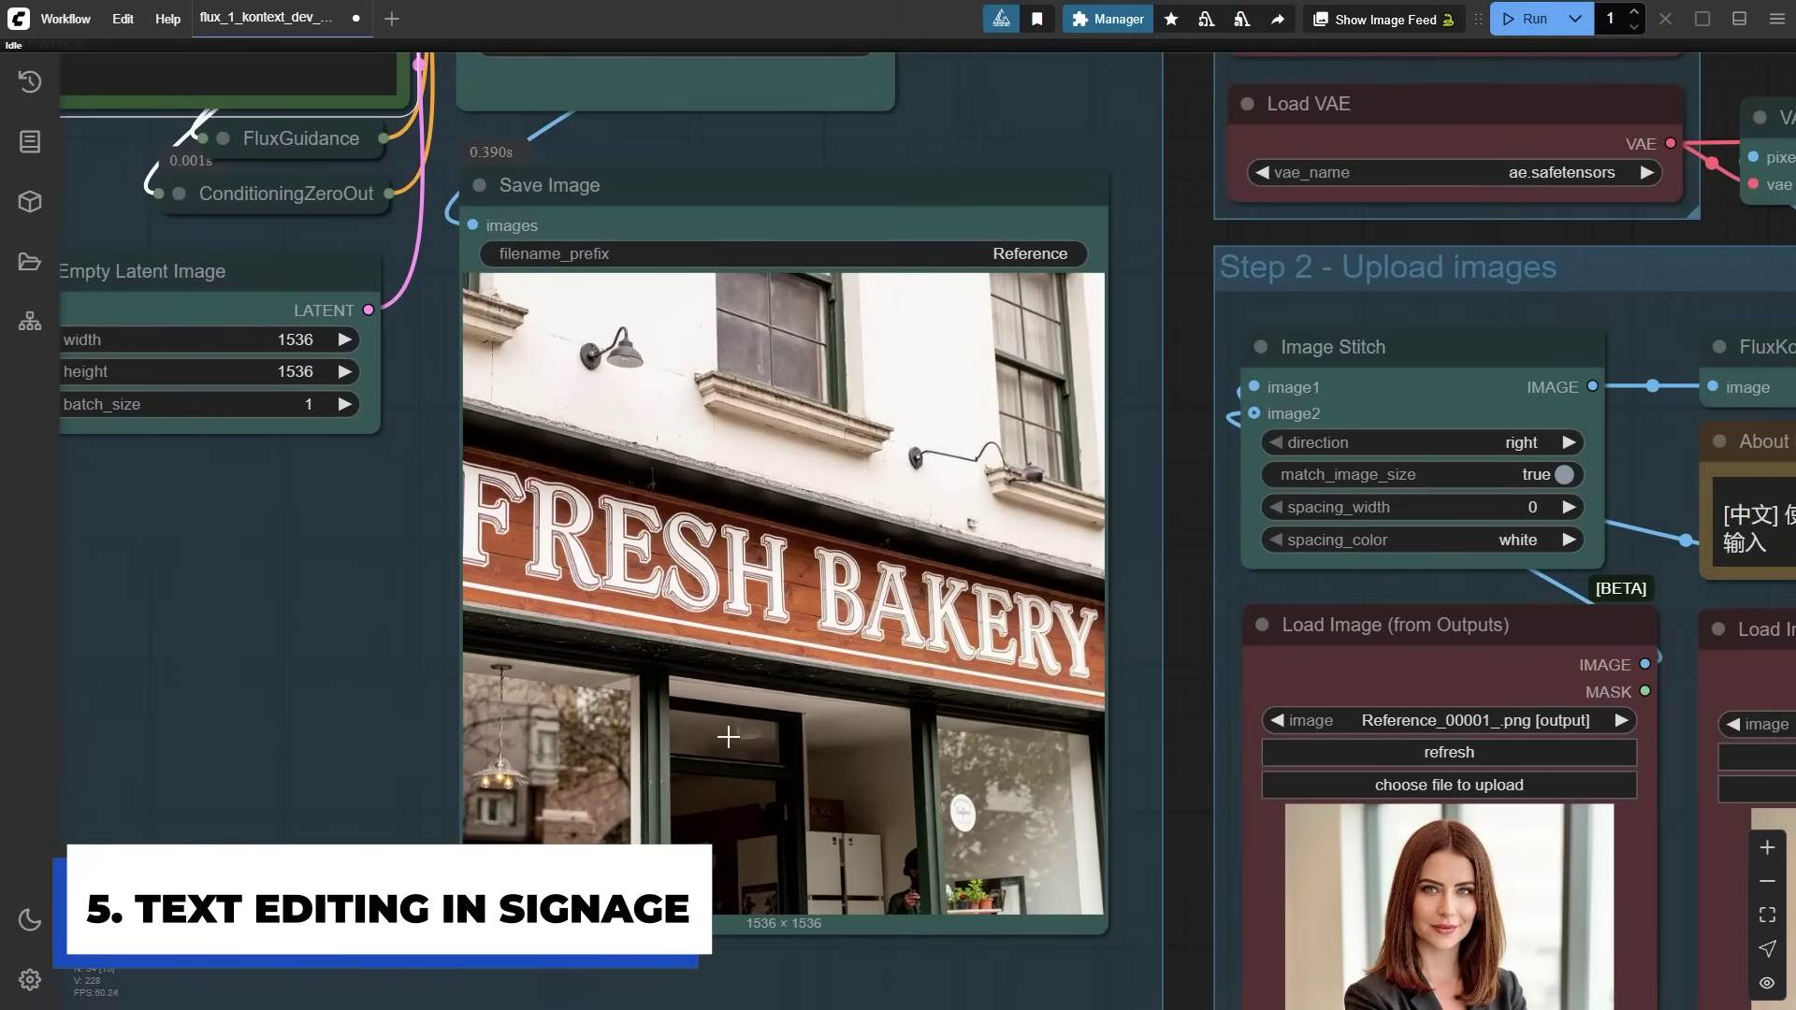
pyautogui.scroll(1, 824, 721)
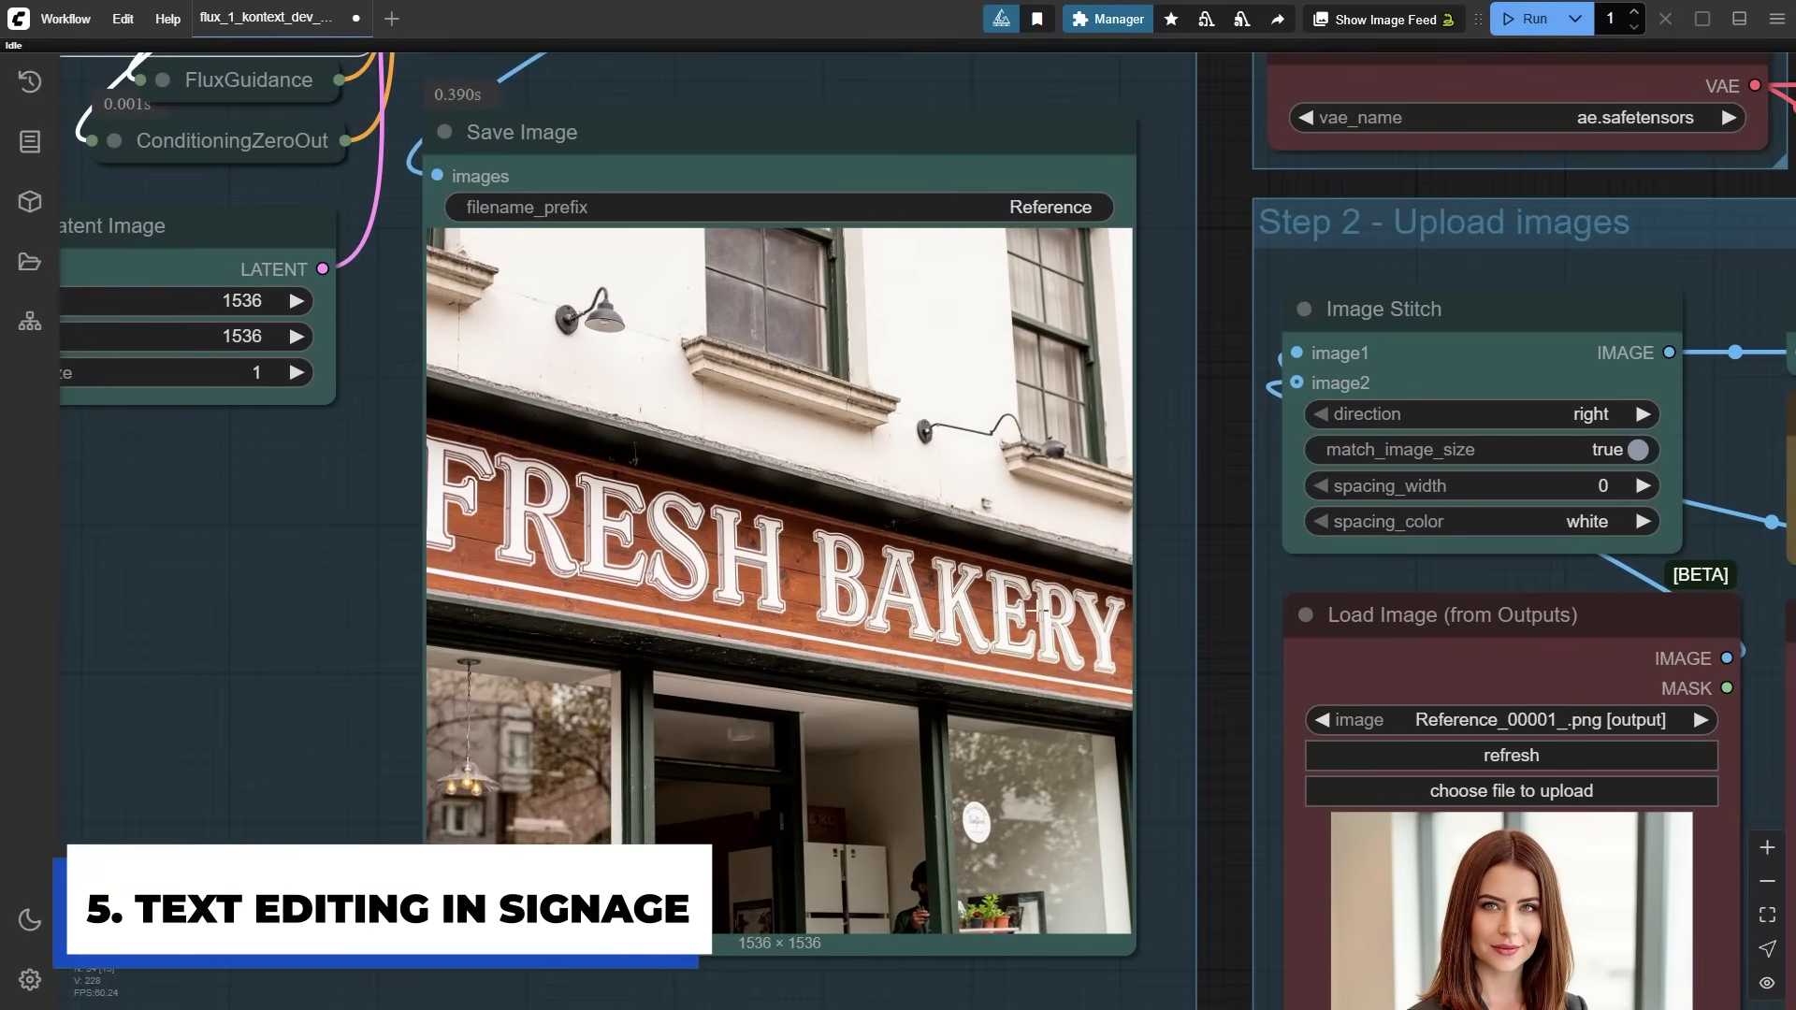
pyautogui.scroll(-5, 685, 589)
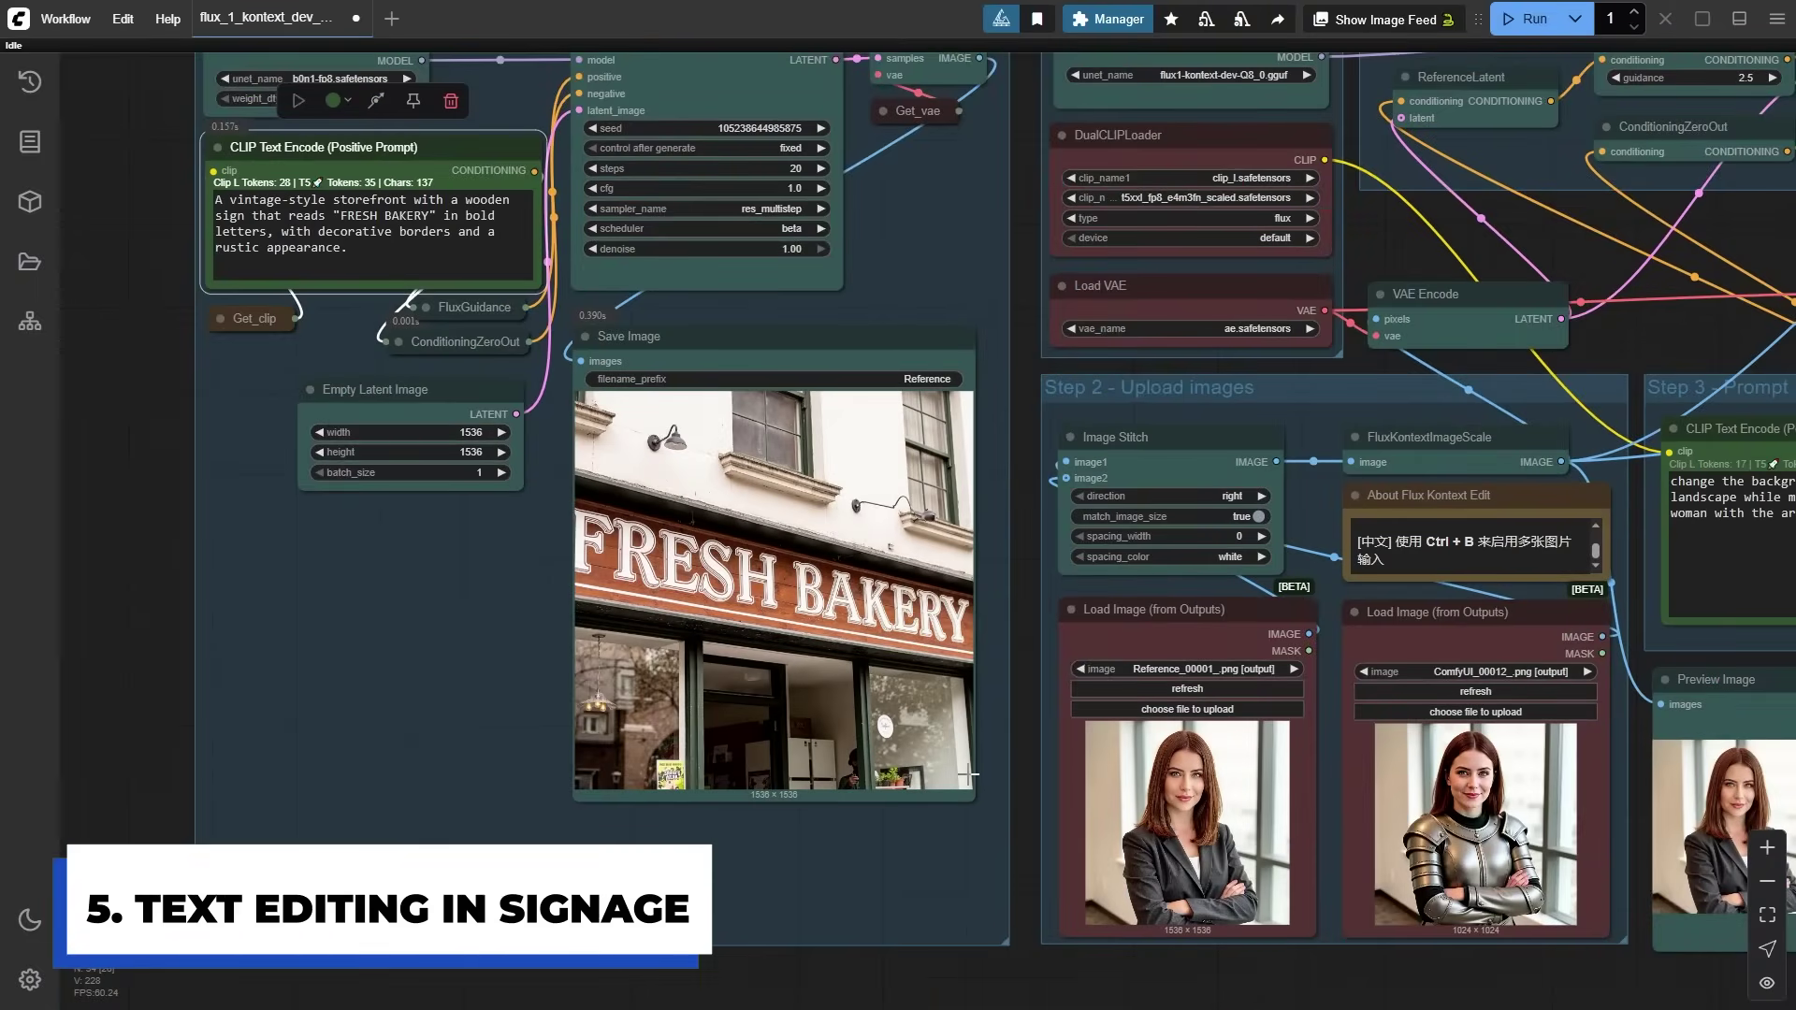
pyautogui.moveTo(1025, 376); pyautogui.dragTo(852, 269)
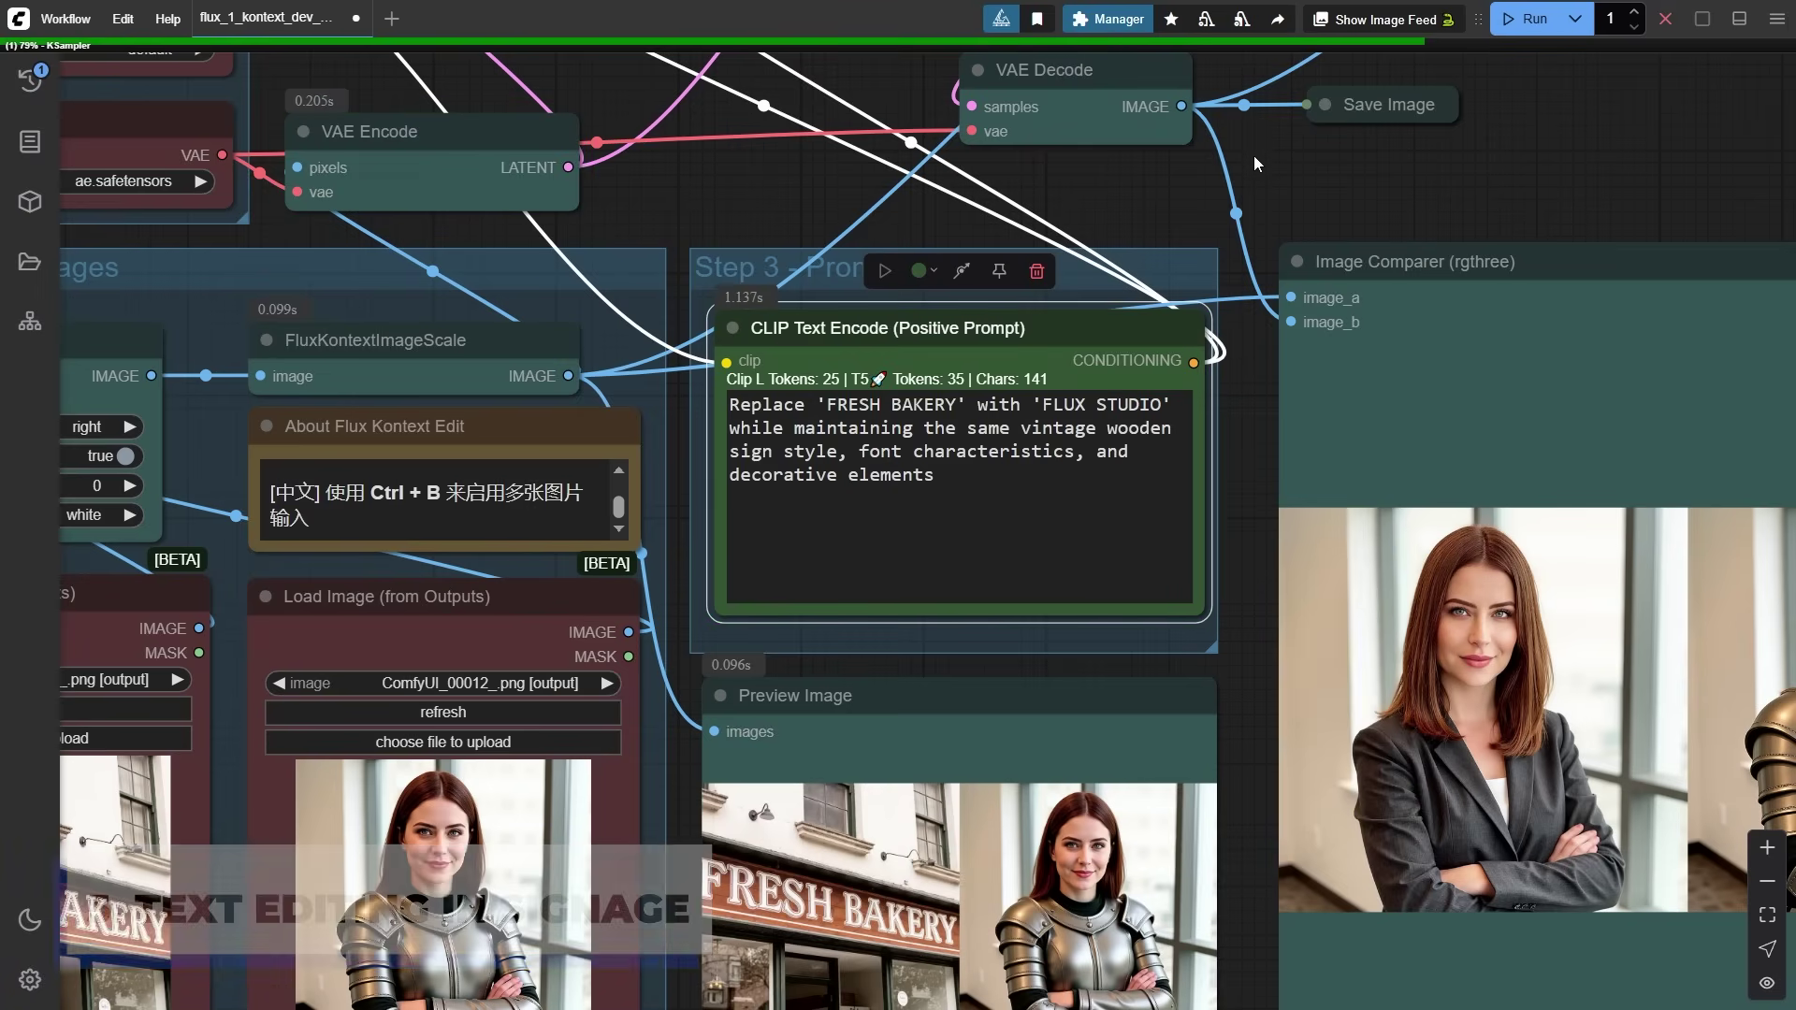
pyautogui.click(505, 624)
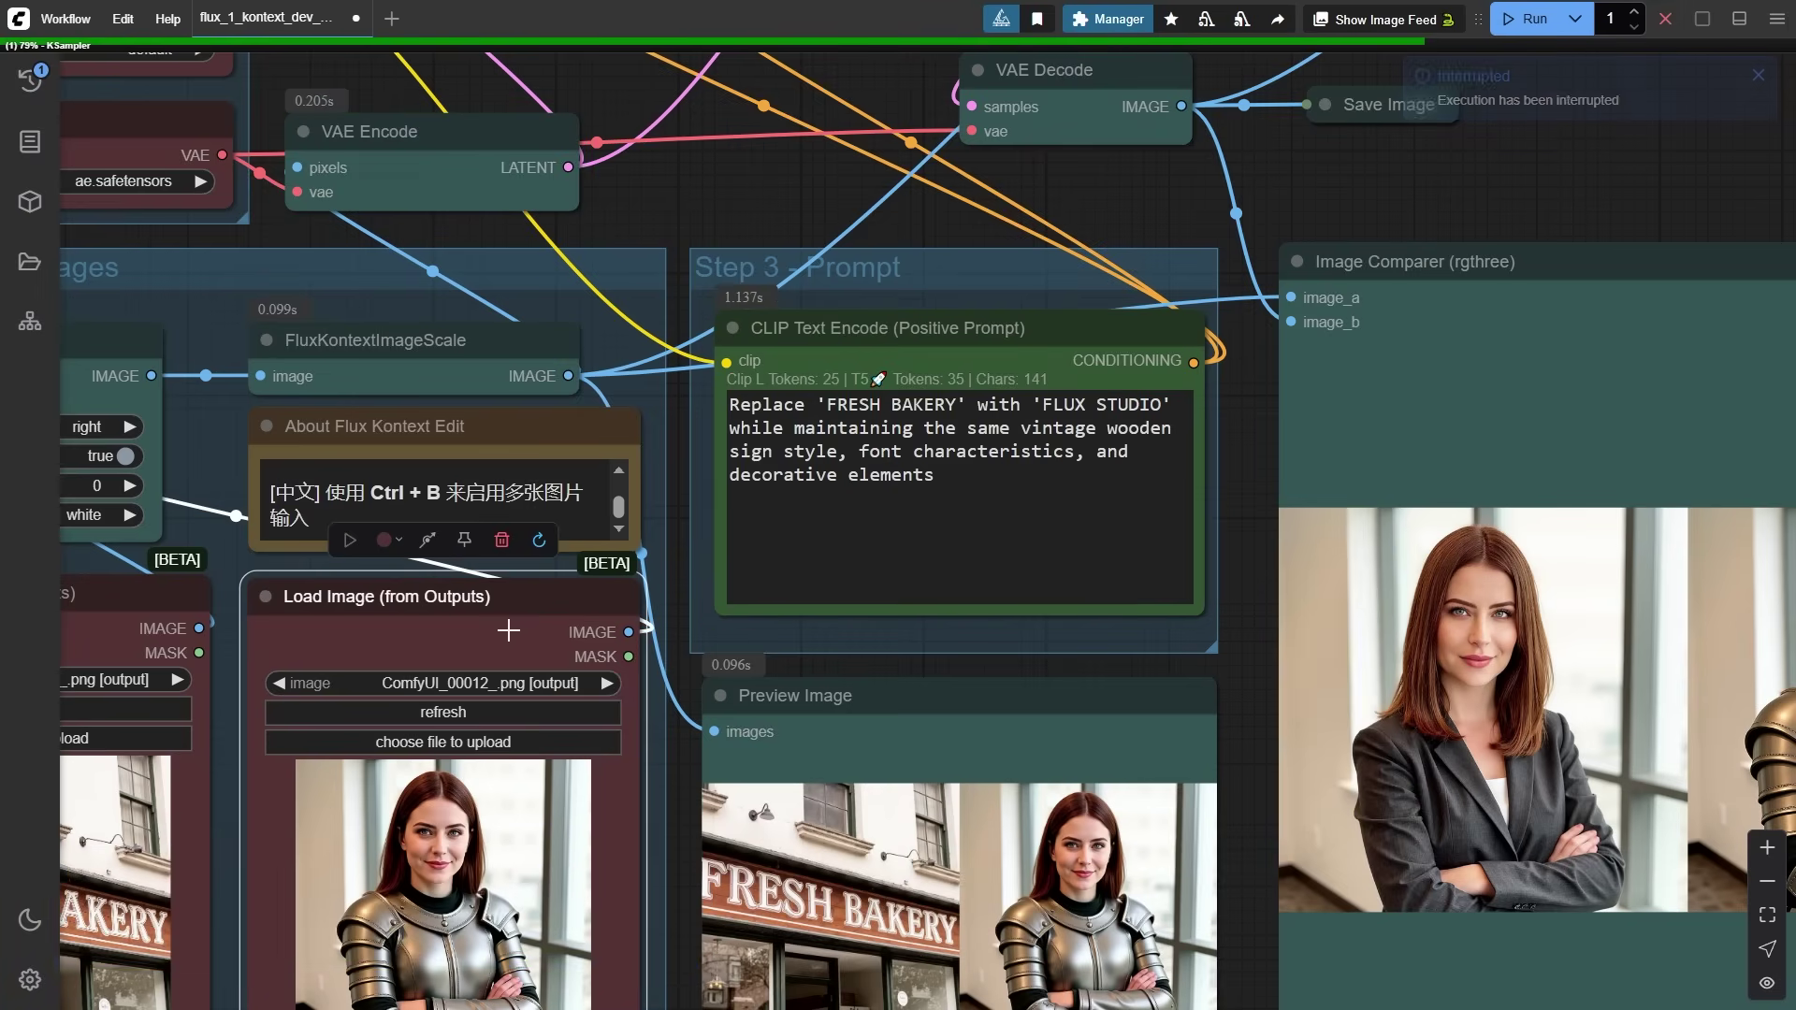
pyautogui.hotkey('ctrl', 'b')
pyautogui.click(1535, 20)
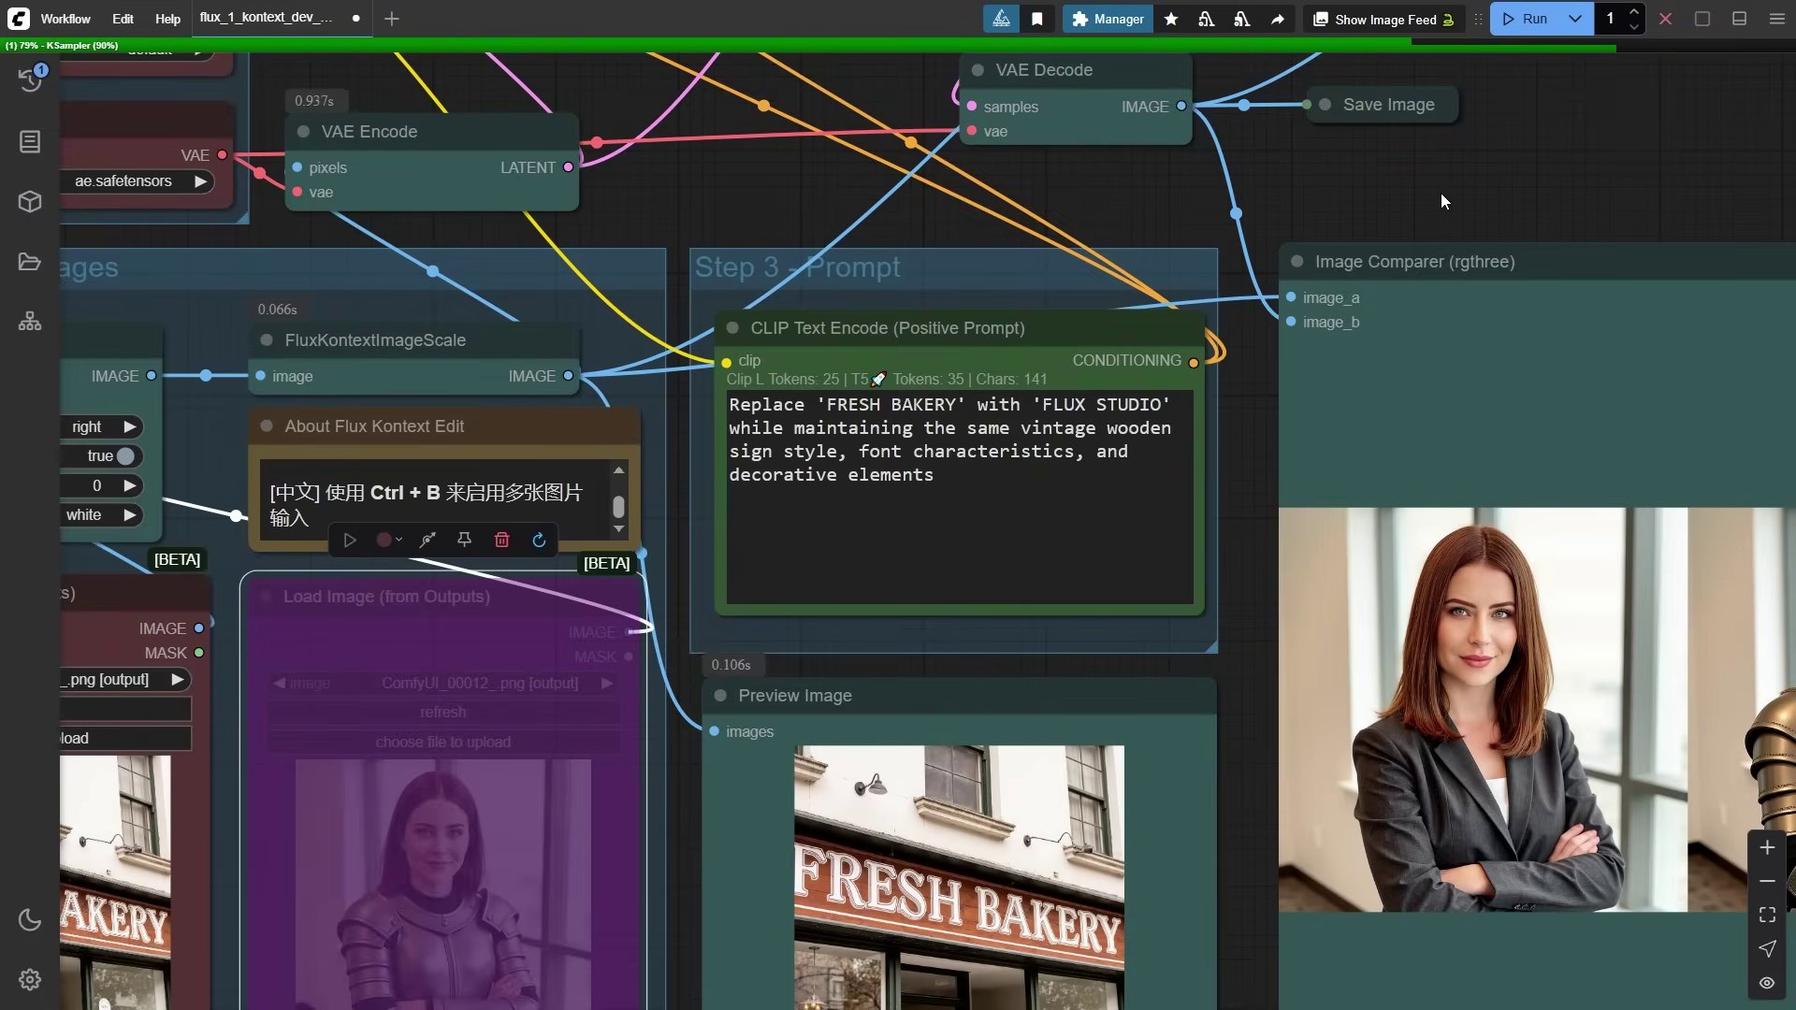
# - Pan and zoom to inspect the comparison result
pyautogui.moveTo(1441, 193); pyautogui.dragTo(1167, 176)
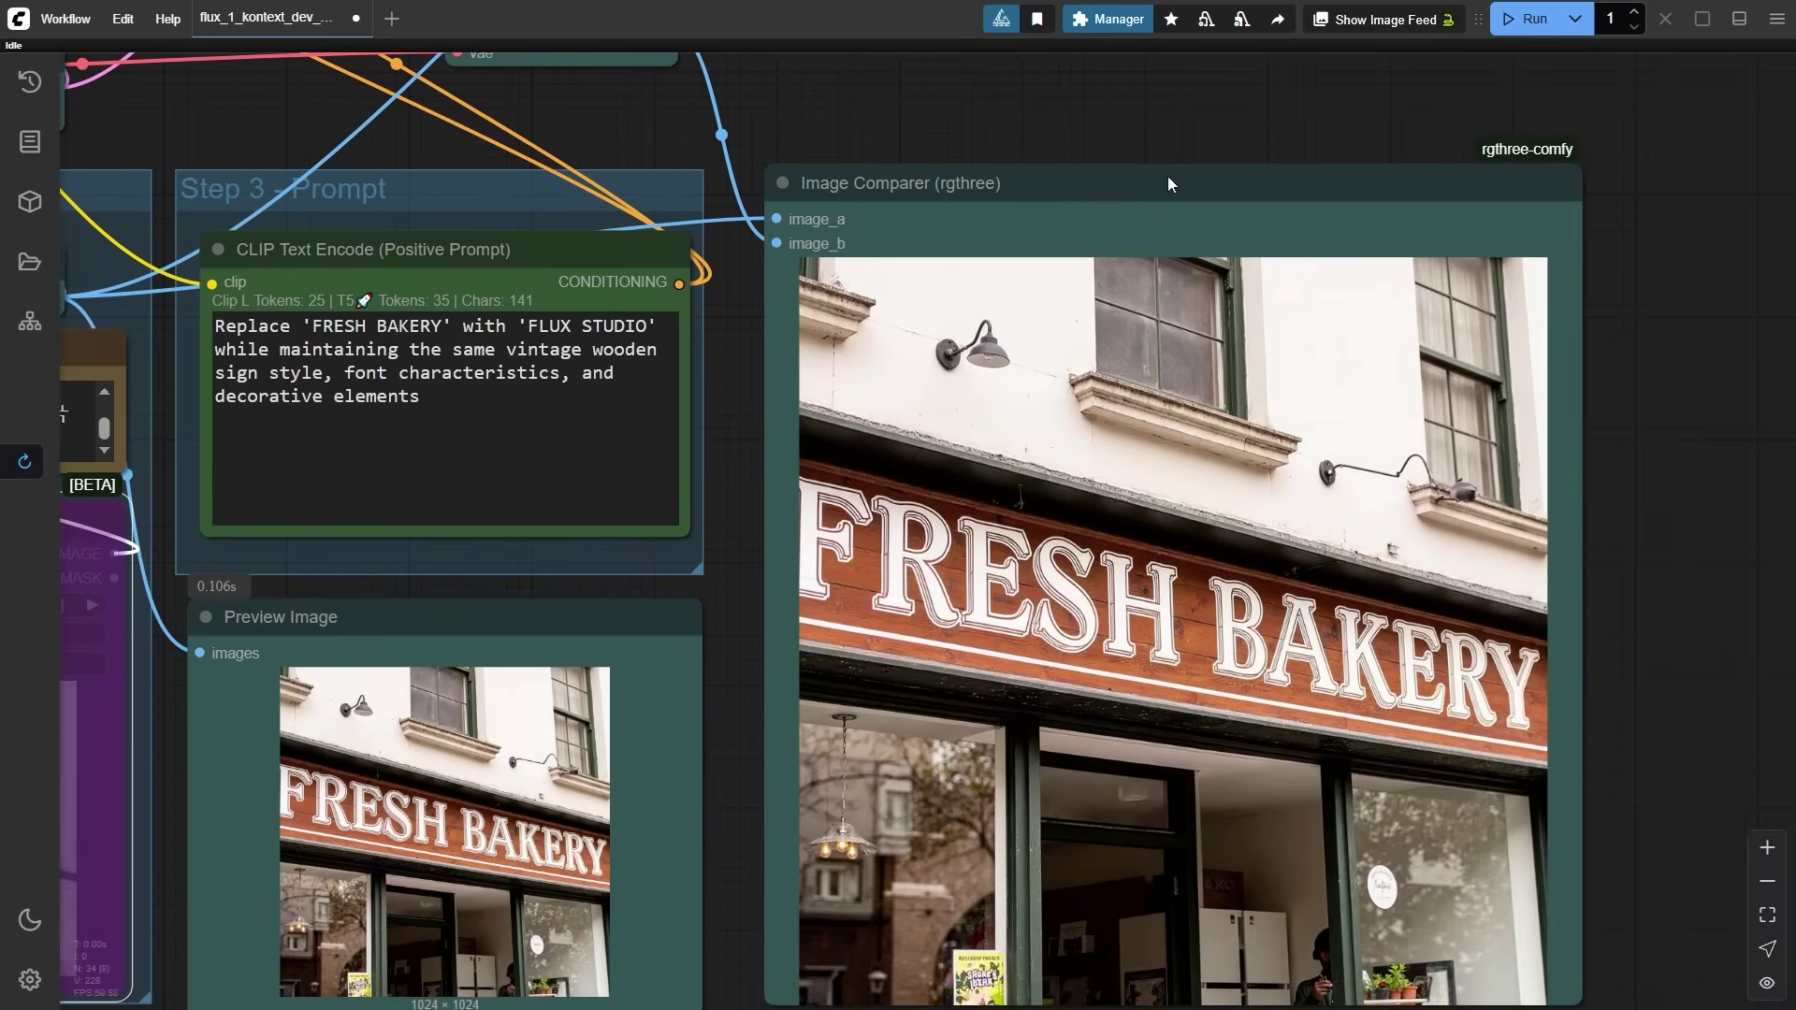
pyautogui.scroll(-3, 1394, 348)
pyautogui.scroll(5, 1478, 489)
pyautogui.scroll(-2, 1482, 492)
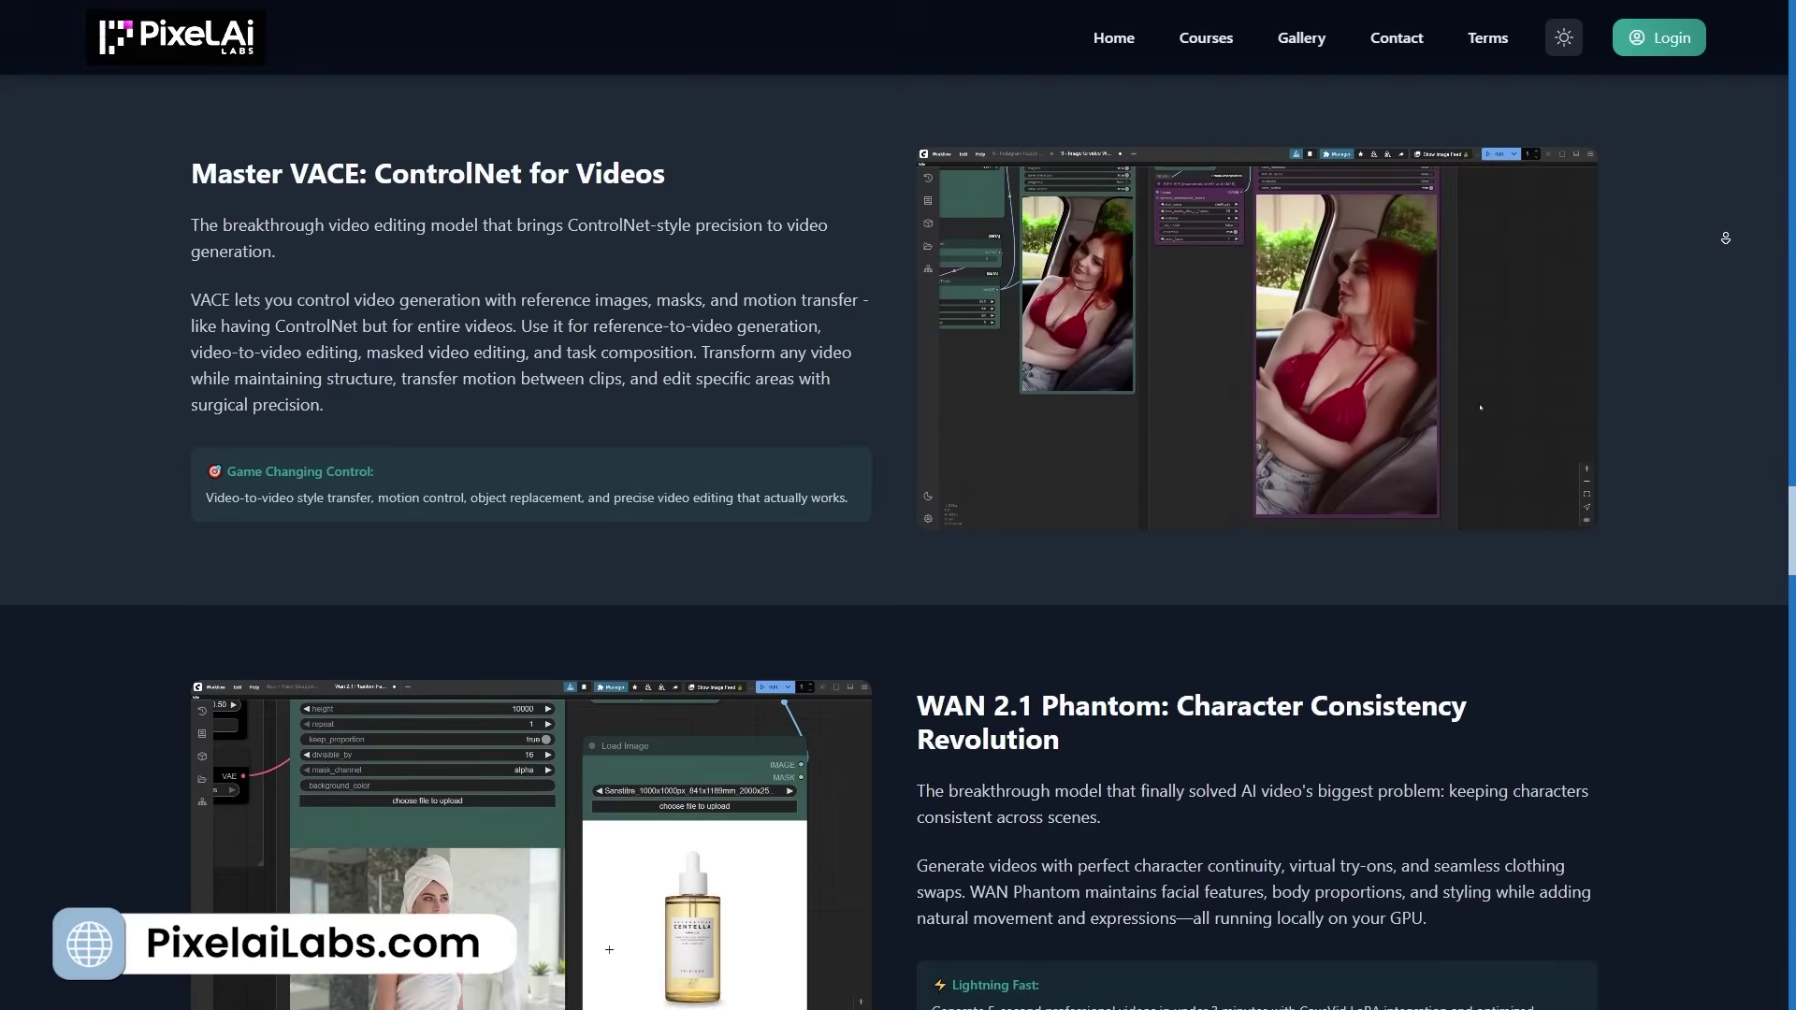
# - Scroll to compare the medieval-landscape result with the original photos
pyautogui.scroll(-3, 898, 505)
pyautogui.scroll(-2, 898, 505)
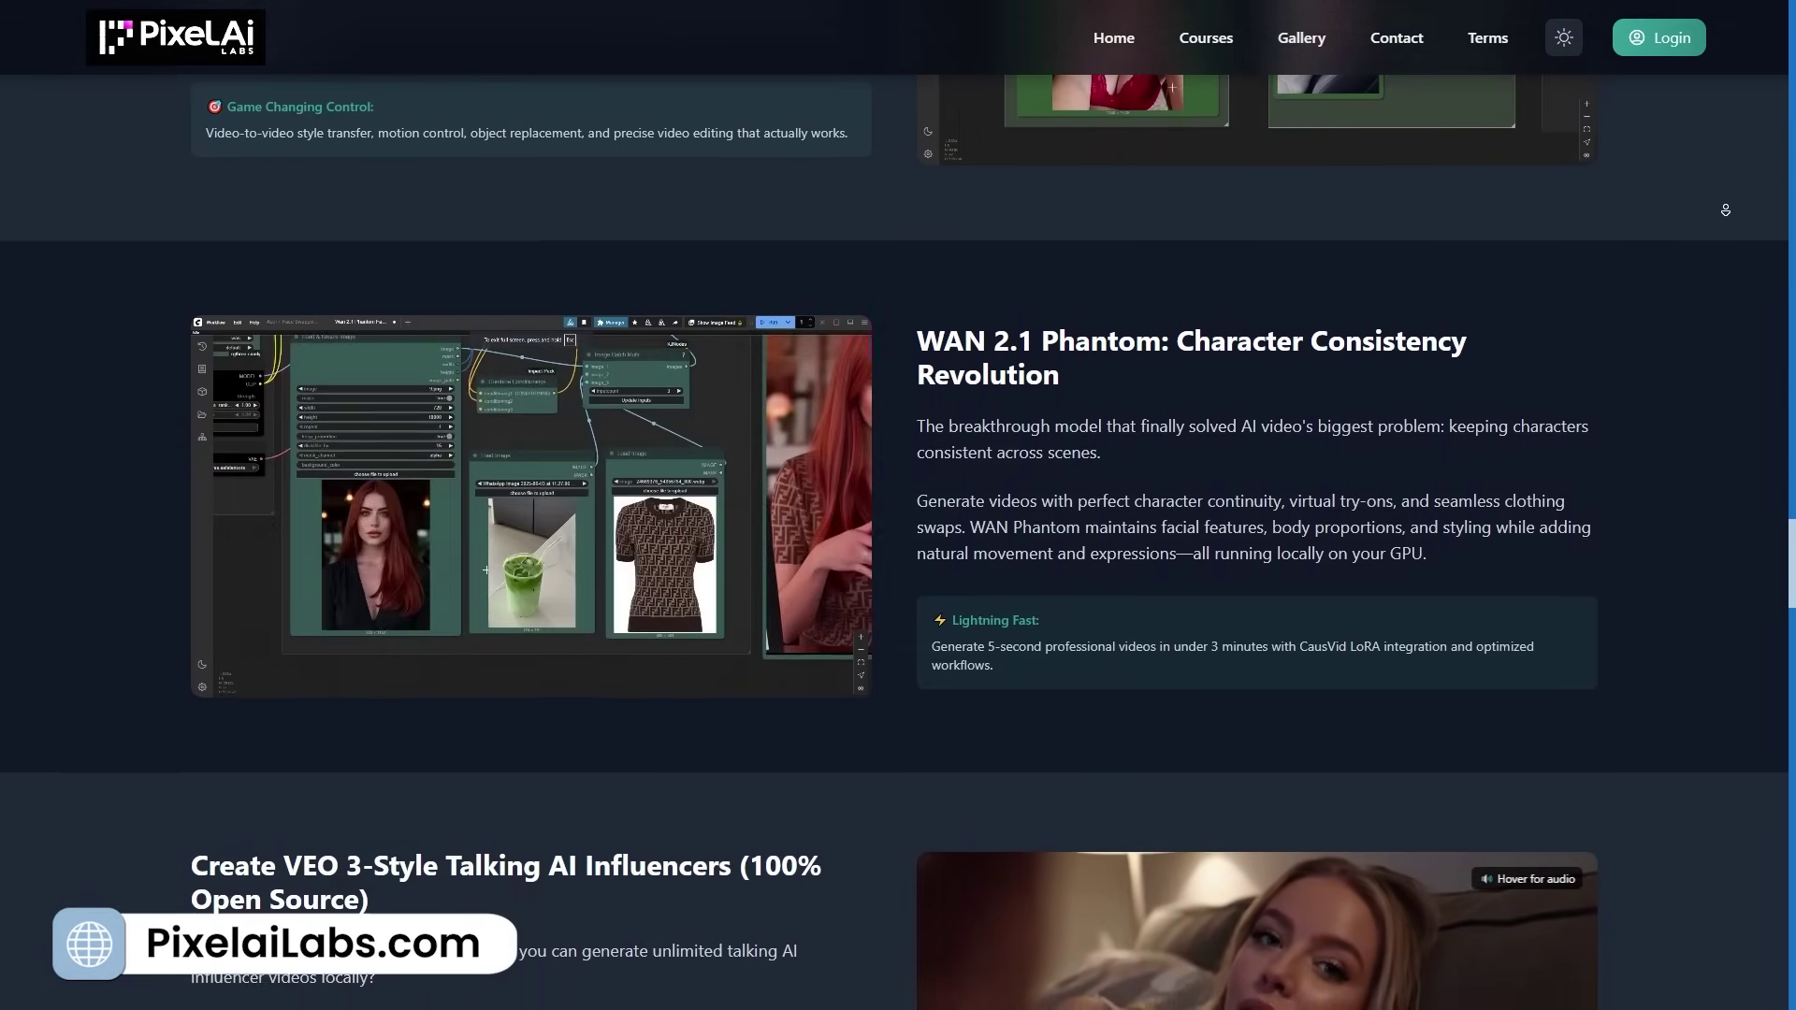
# - Scroll the PixelAI Labs homepage past the course sections toward the image gallery
pyautogui.scroll(-2, 1726, 209)
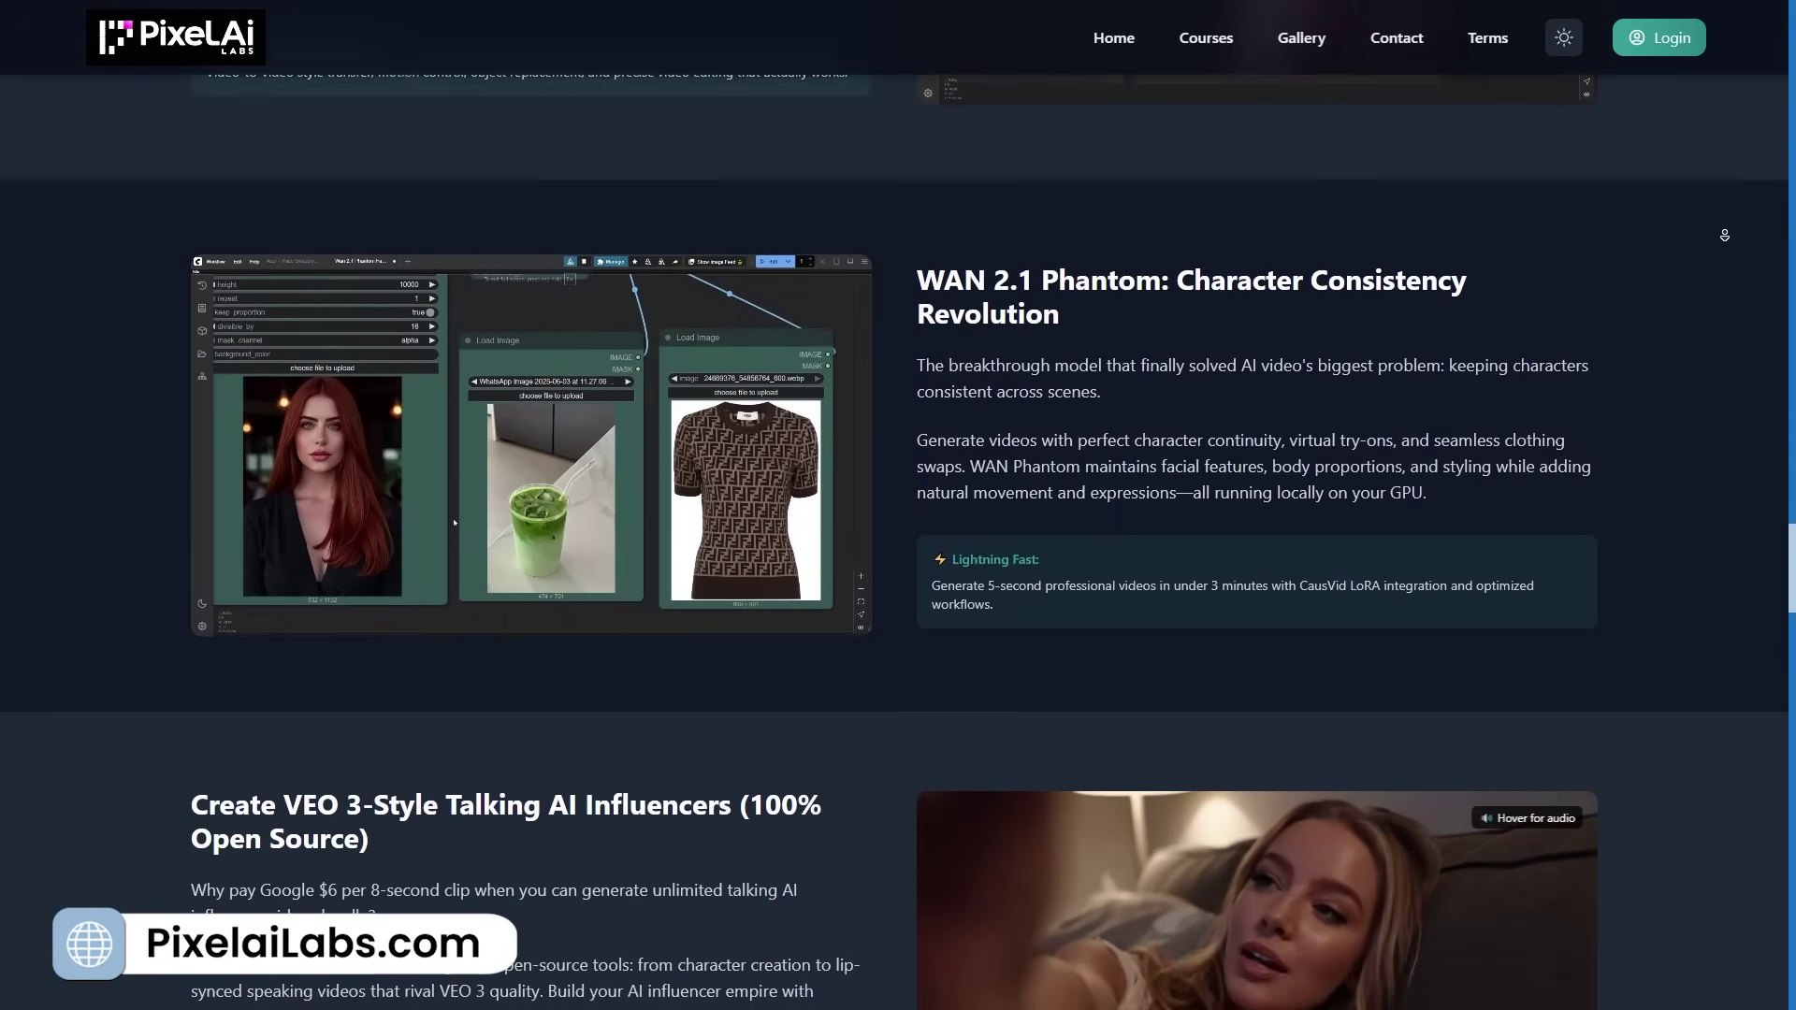
pyautogui.scroll(-4, 1724, 235)
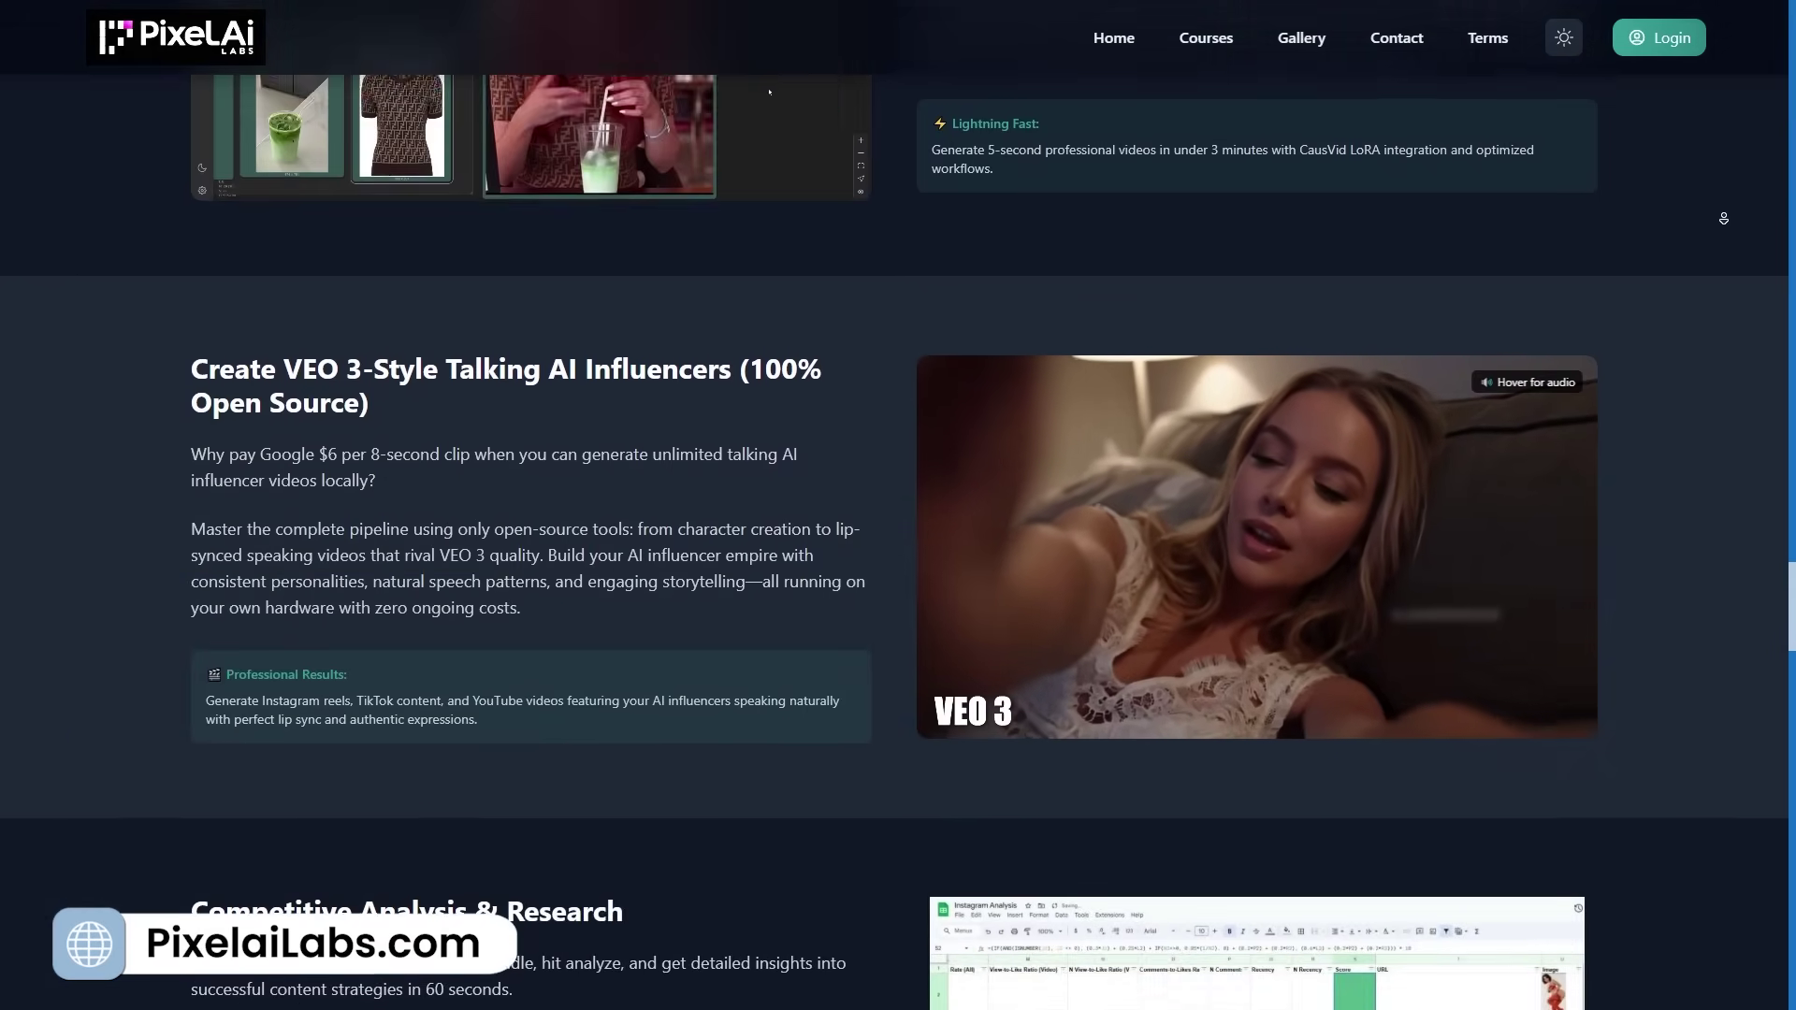
pyautogui.scroll(-2, 1722, 224)
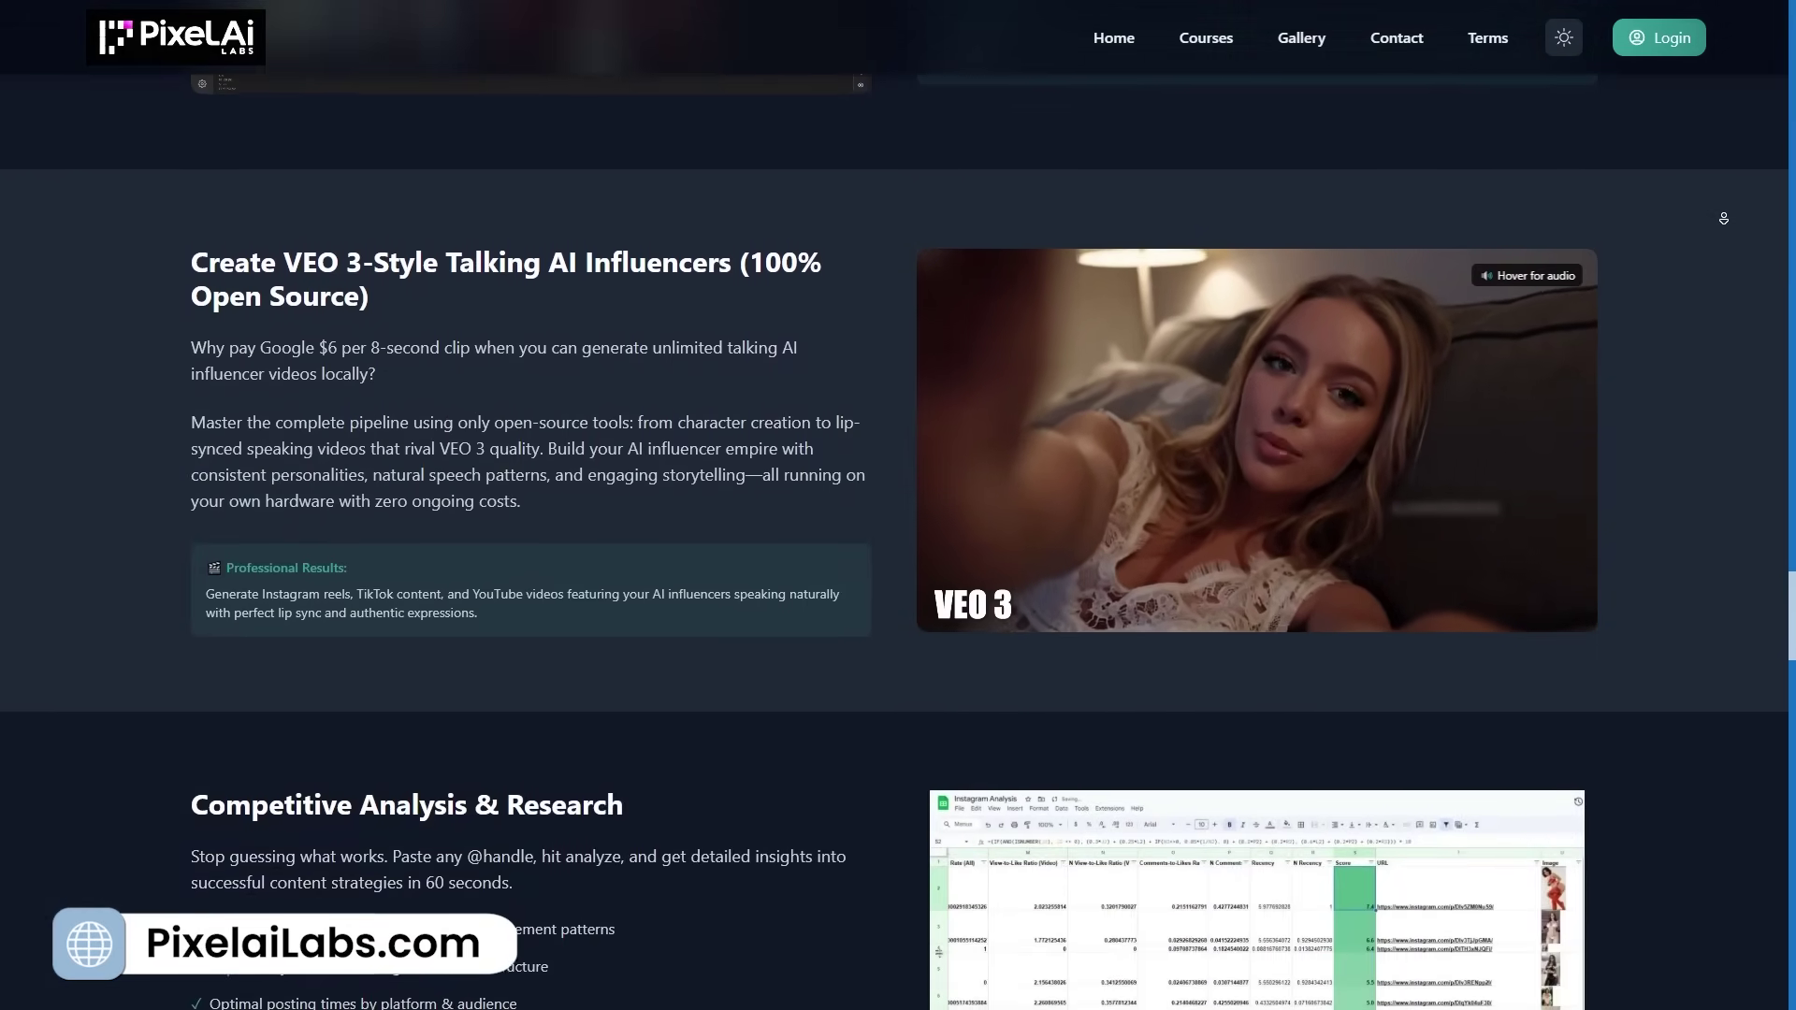
pyautogui.scroll(-8, 1723, 236)
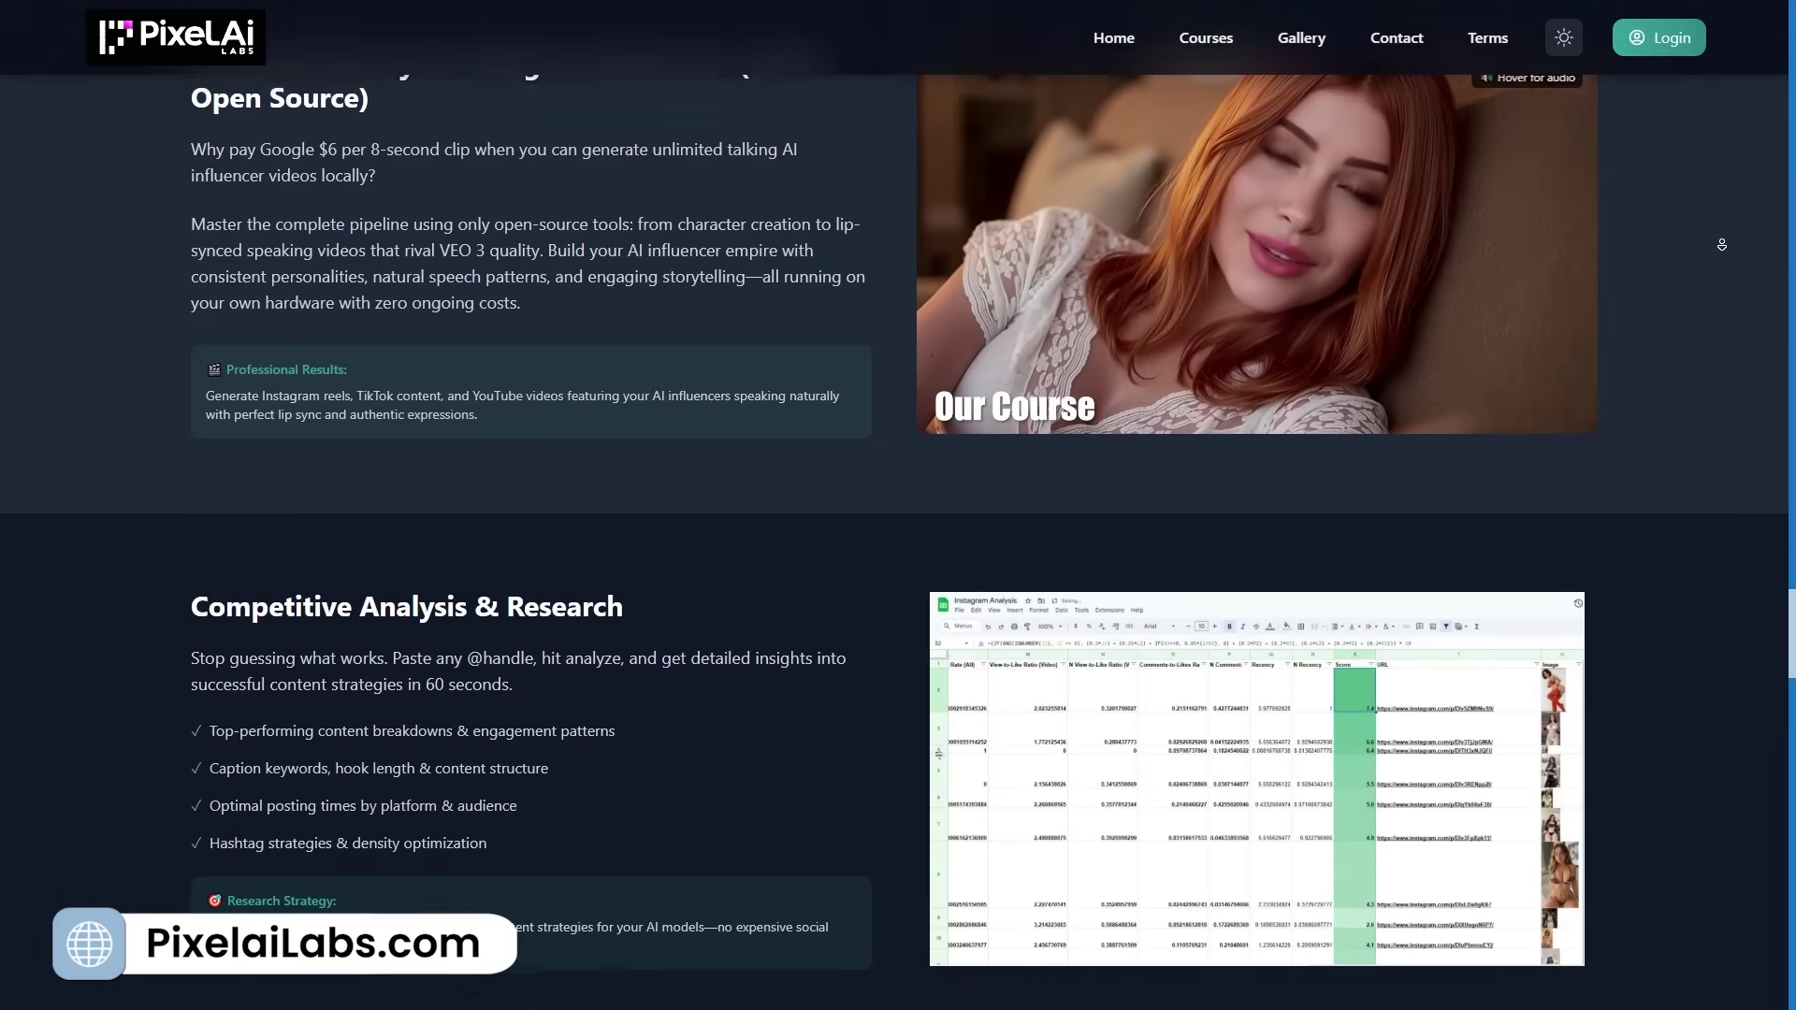
pyautogui.scroll(-10, 1713, 252)
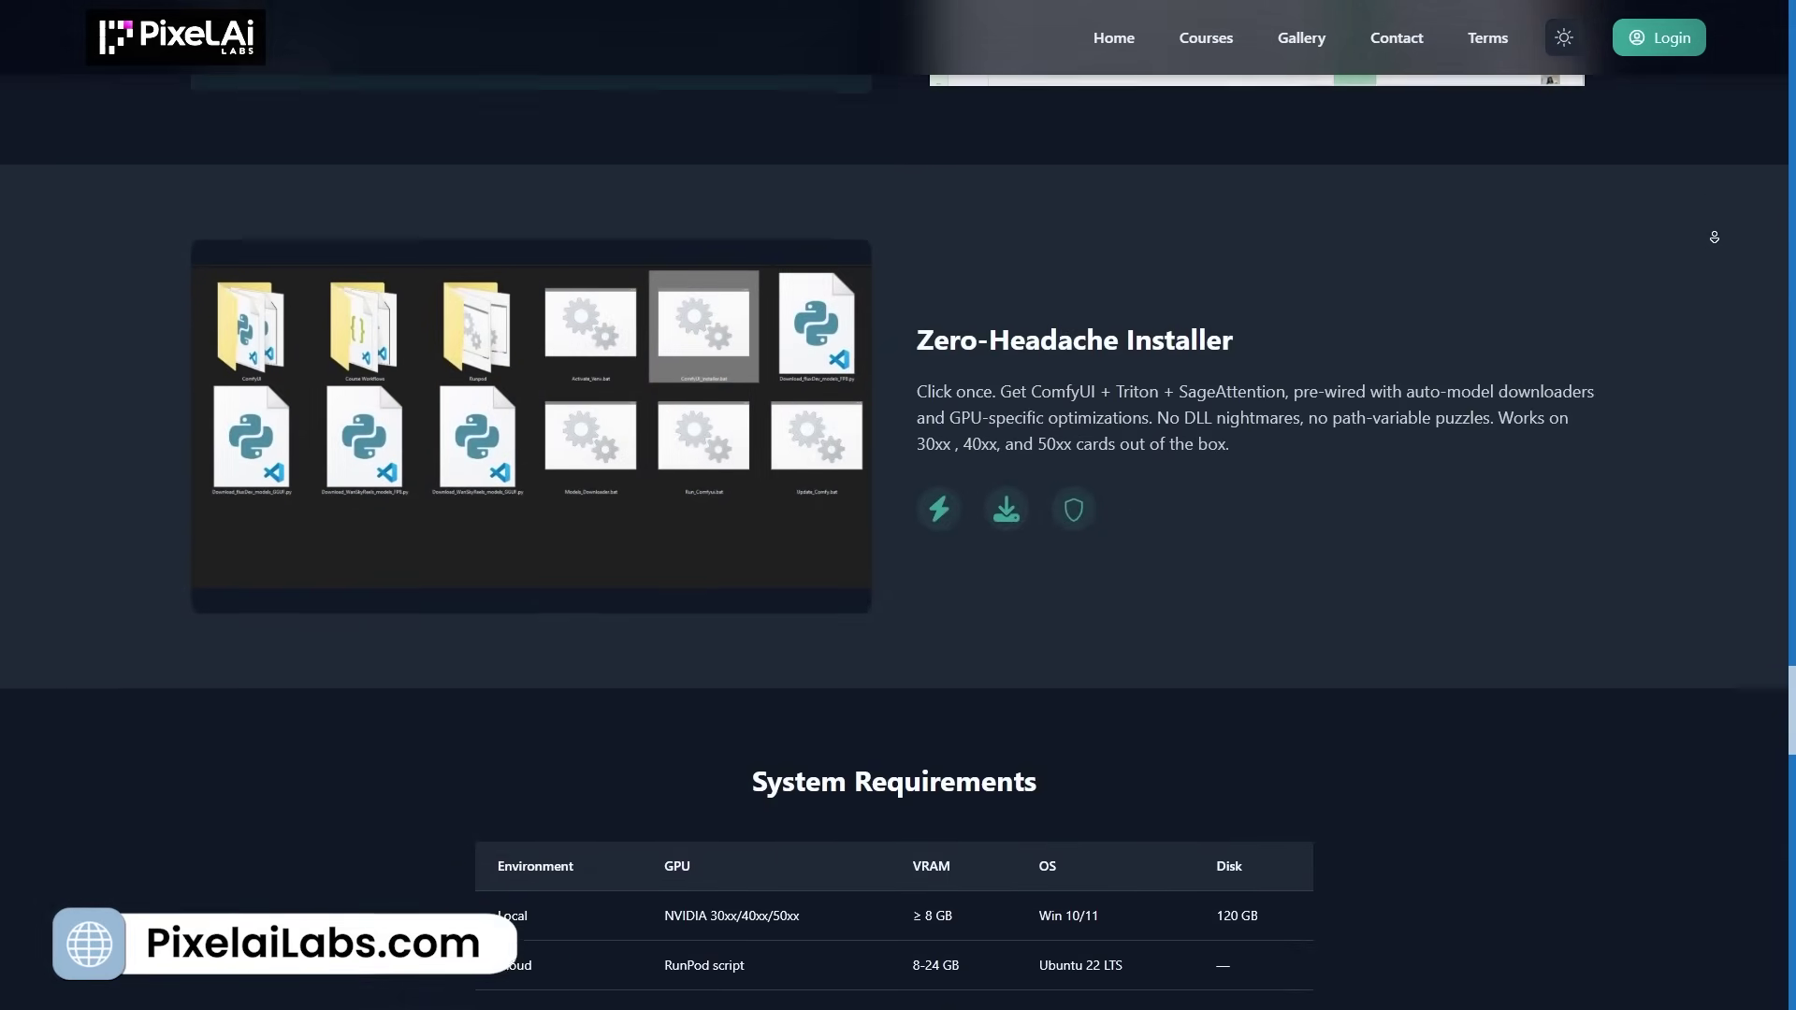